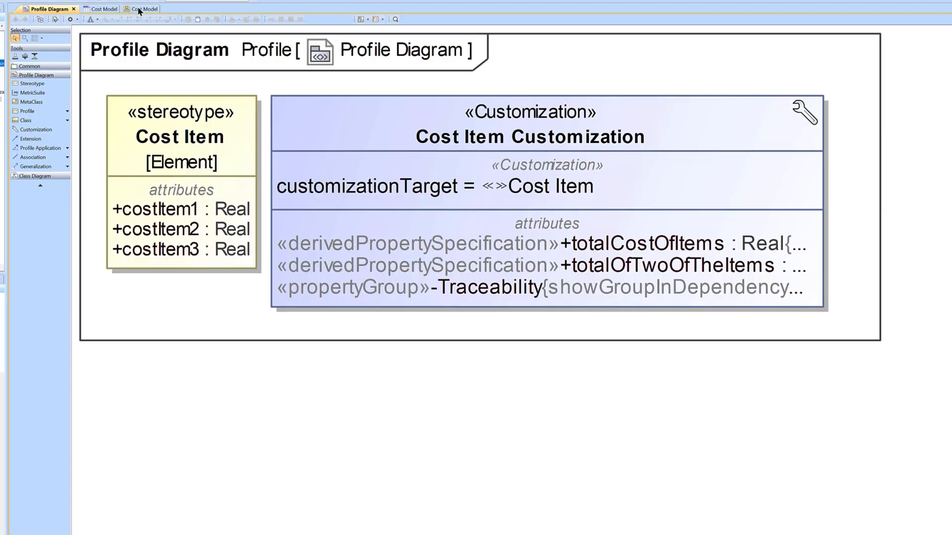
# - Review the Cost Item tagged values in the System block's specification on the Cost Model block definition diagram, and close the specification
pyautogui.click(136, 9)
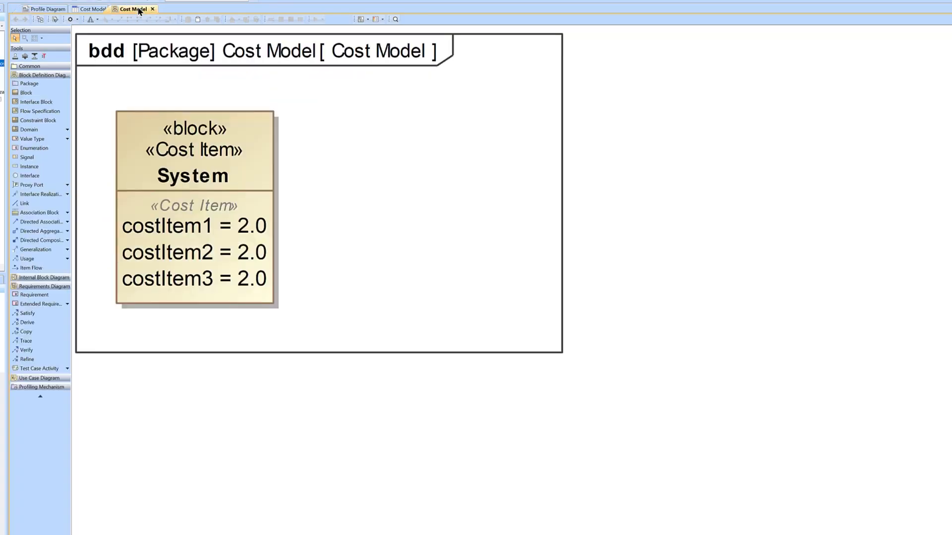
pyautogui.rightClick(247, 162)
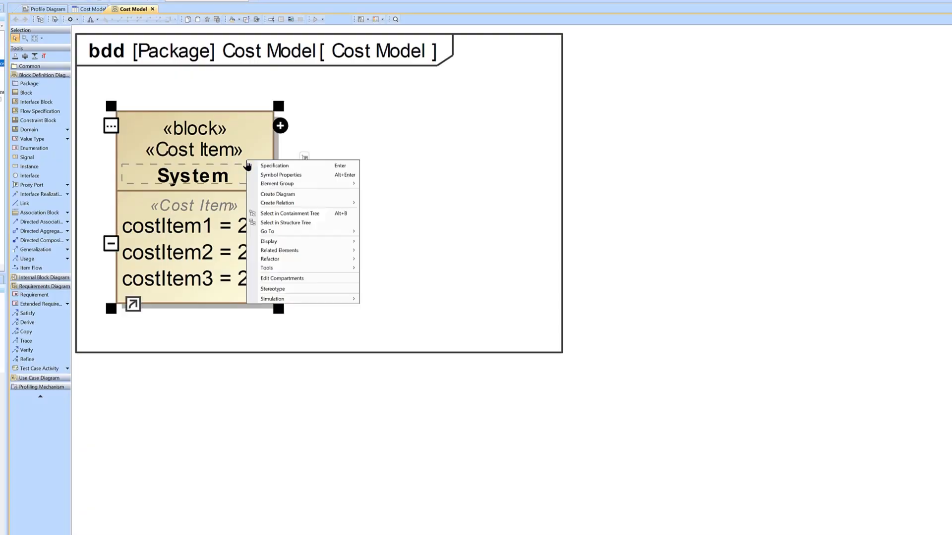
pyautogui.click(305, 165)
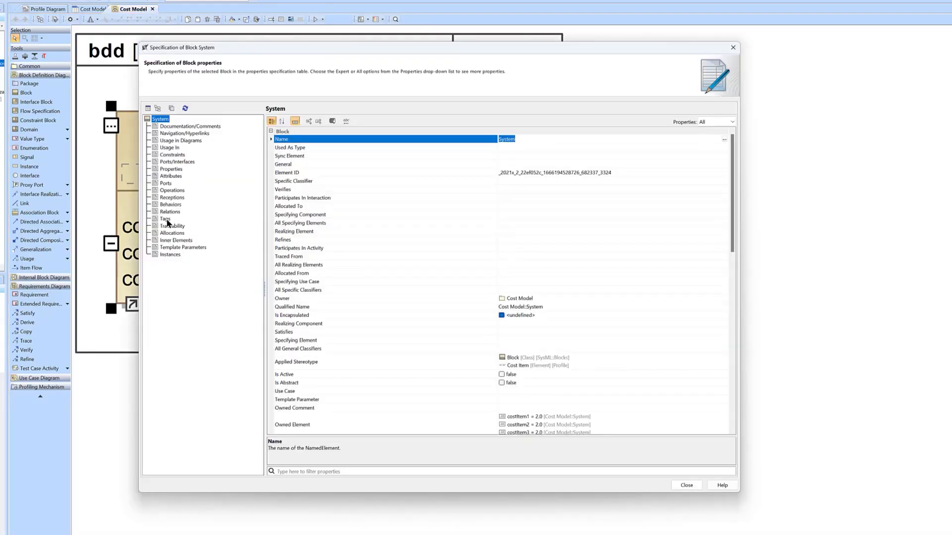
pyautogui.click(166, 219)
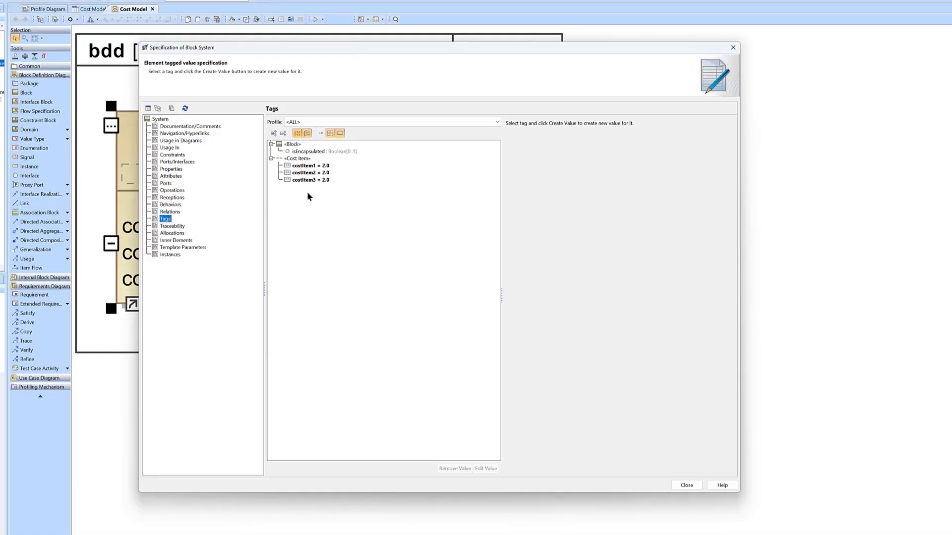
pyautogui.click(307, 166)
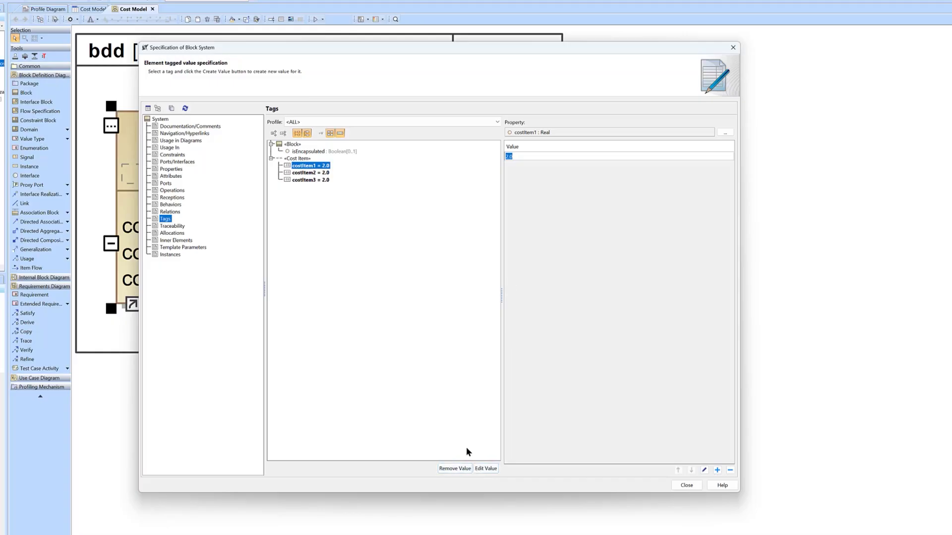
pyautogui.click(732, 47)
pyautogui.click(468, 113)
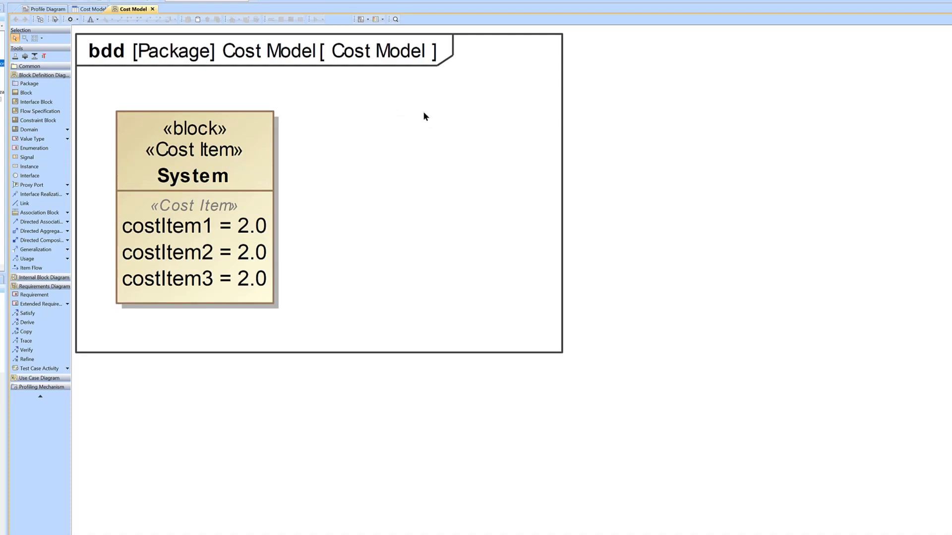
# - Check the System row's Total Cost Of Items and Total Of Two Of The Items values in the Cost Model table
pyautogui.click(96, 9)
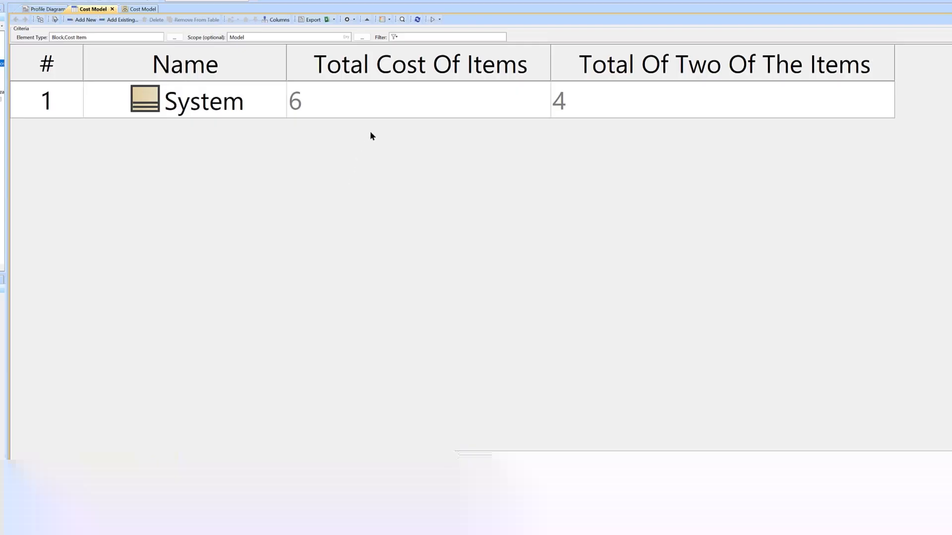
pyautogui.click(359, 103)
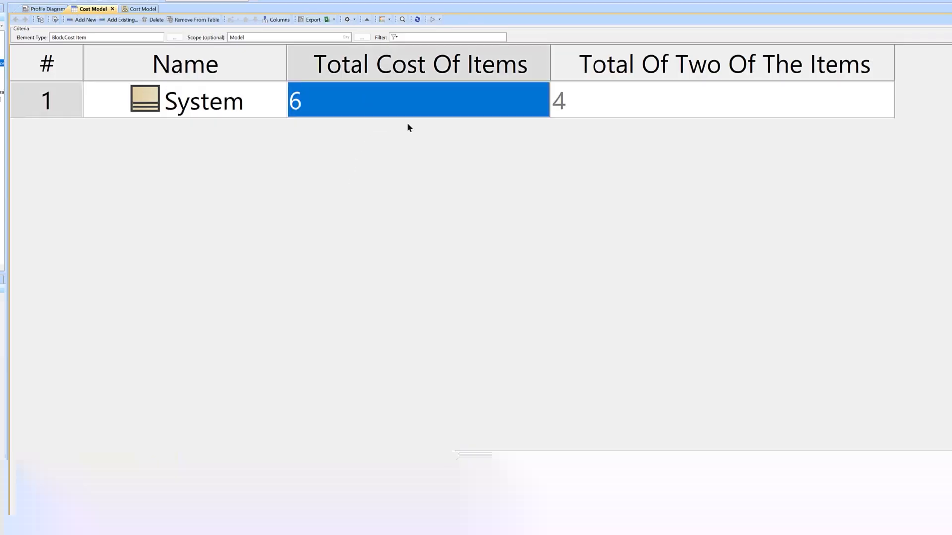
pyautogui.click(590, 110)
pyautogui.click(416, 191)
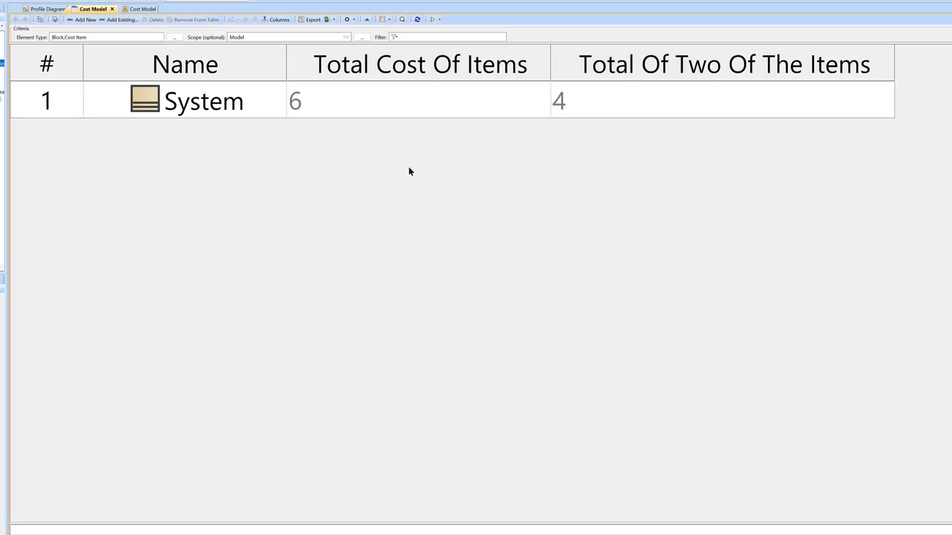
pyautogui.click(375, 116)
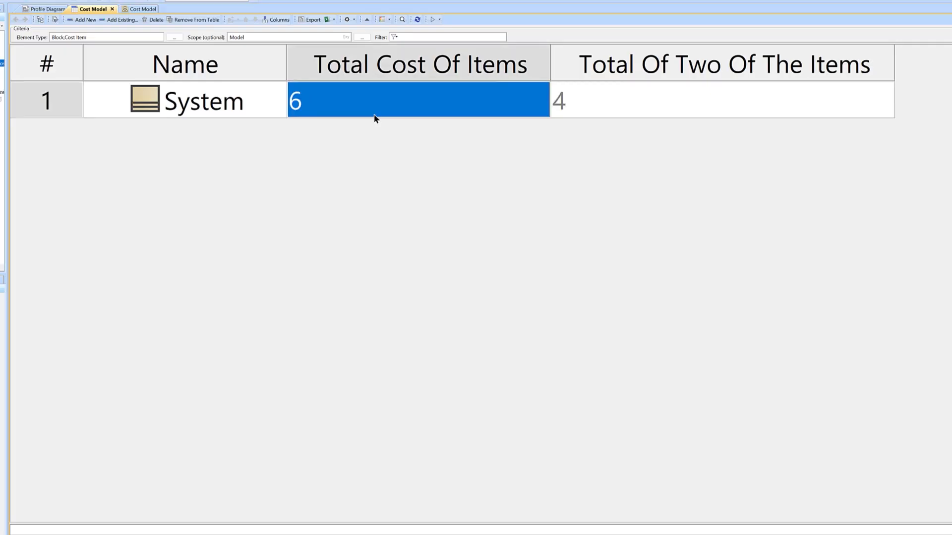
pyautogui.click(620, 114)
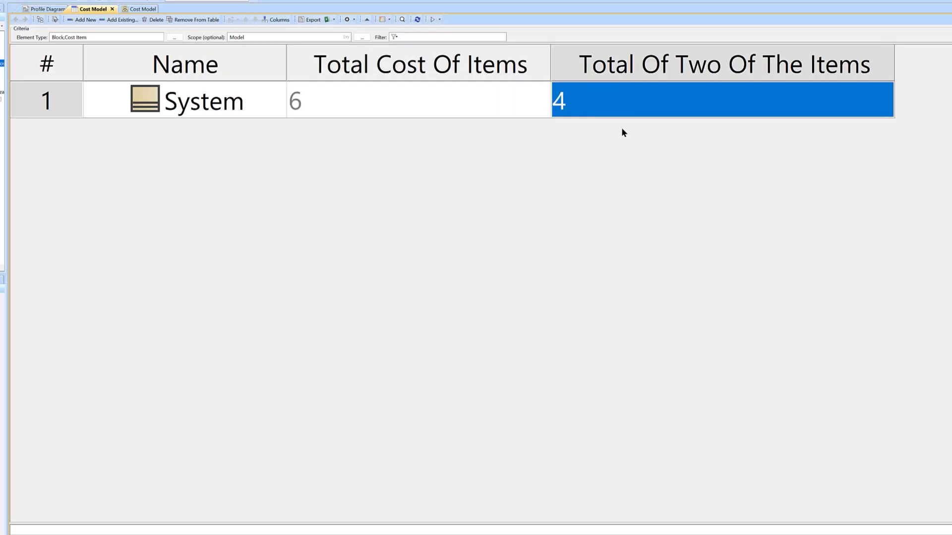
# - Open the Total Cost Of Items derived property for editing and examine the available operations, Script1's parameters and its OCL body
pyautogui.rightClick(526, 73)
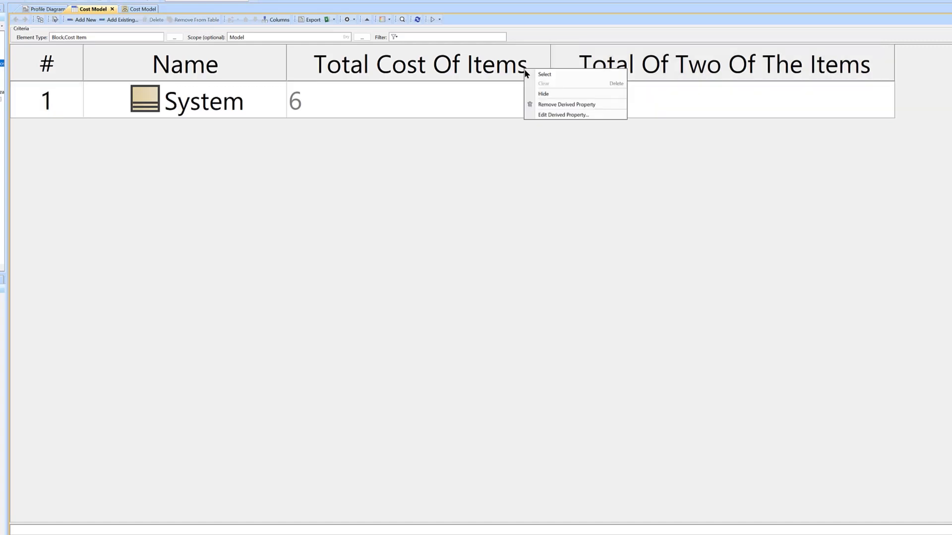
pyautogui.click(561, 115)
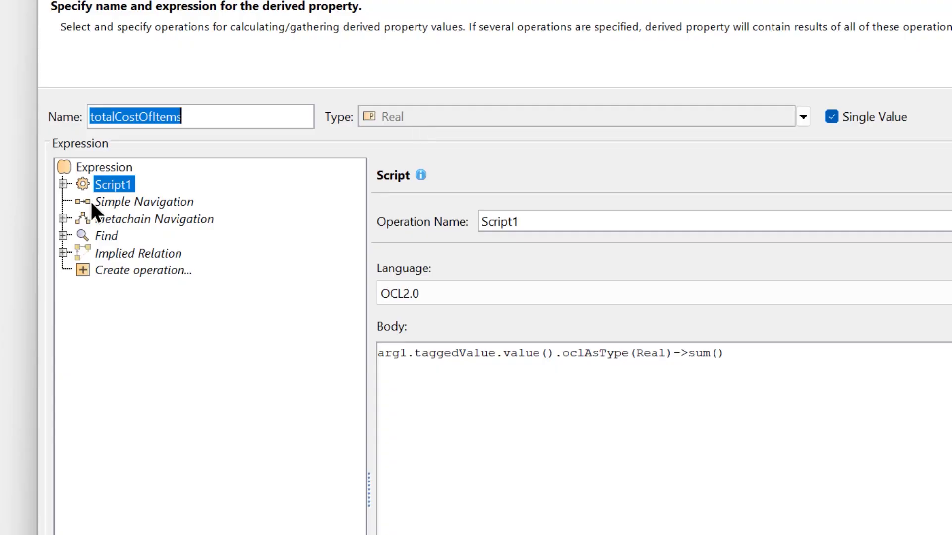
pyautogui.click(117, 270)
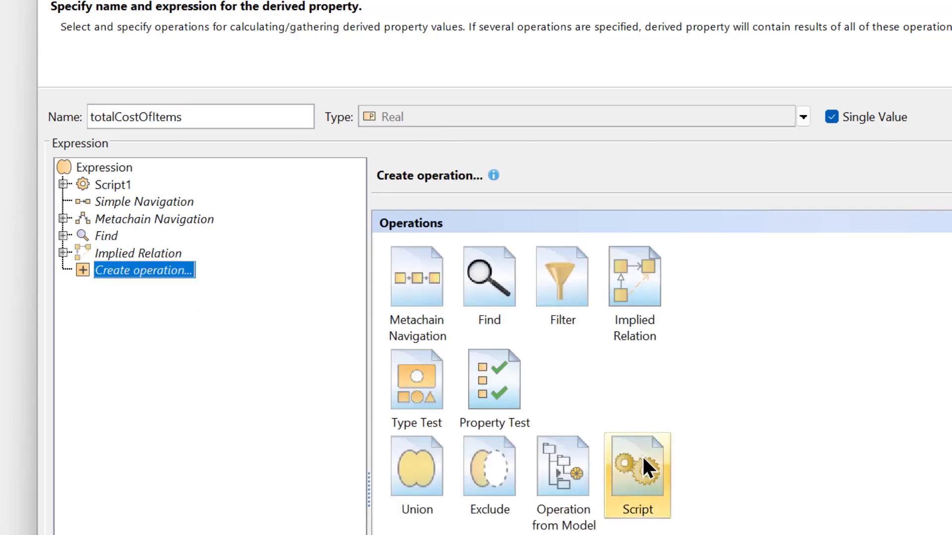
pyautogui.click(63, 184)
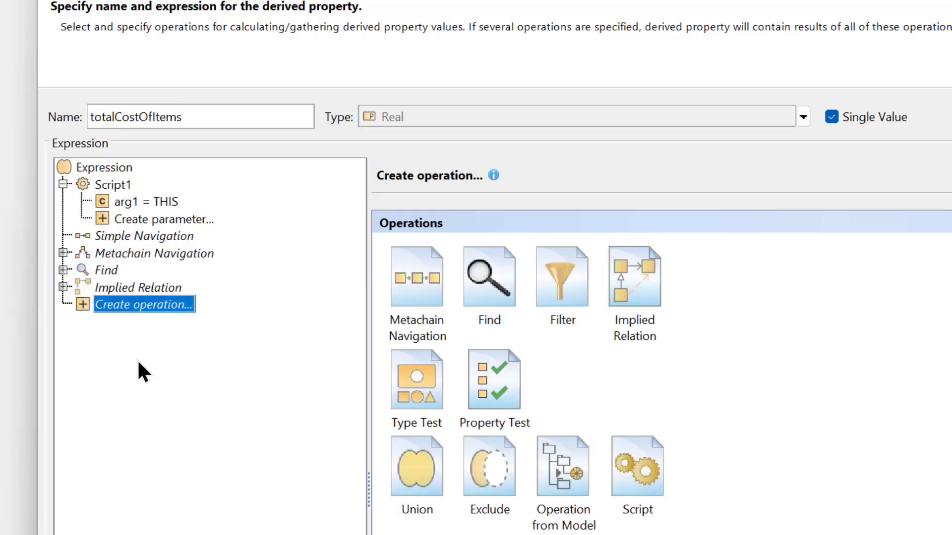
pyautogui.click(110, 184)
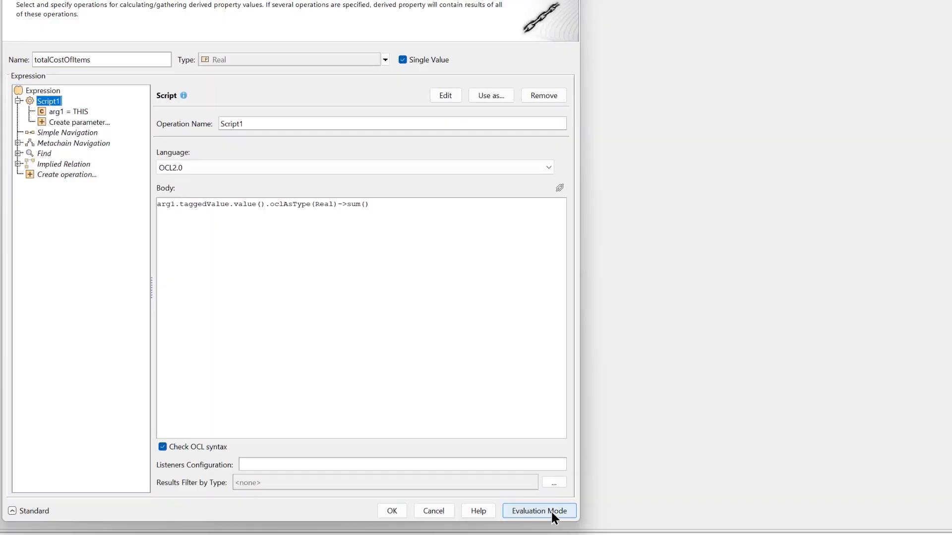
# - Show the evaluation area for the totalCostOfItems expression, evaluate it without an argument, and widen the dialog
pyautogui.click(552, 512)
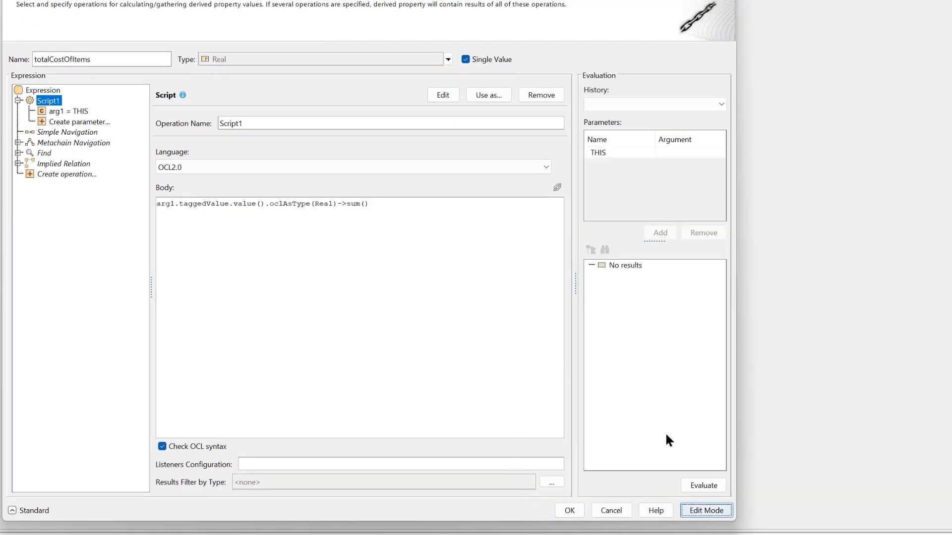
pyautogui.click(688, 485)
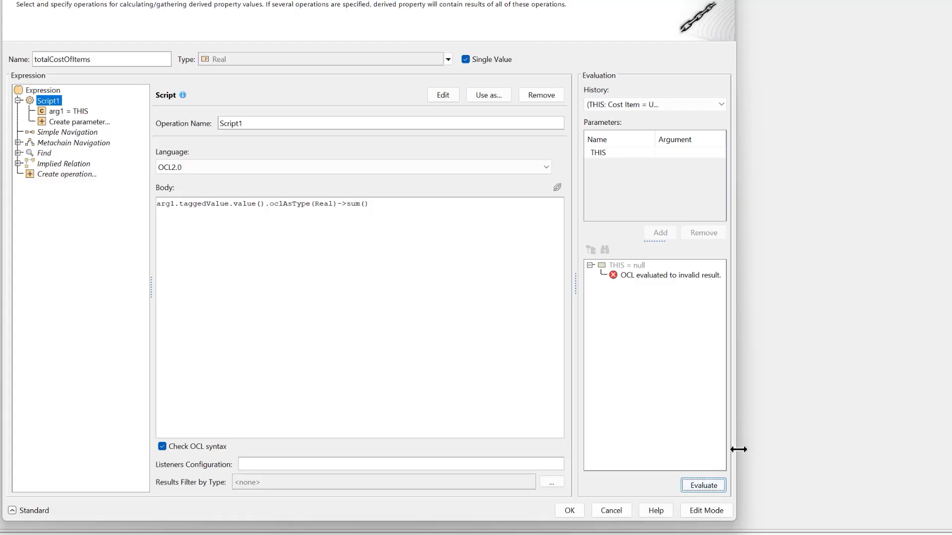
pyautogui.moveTo(736, 448); pyautogui.dragTo(804, 446)
# - Evaluate the totalCostOfItems expression with the System block as the THIS argument, inspect the result, and close the dialog without saving
pyautogui.click(771, 153)
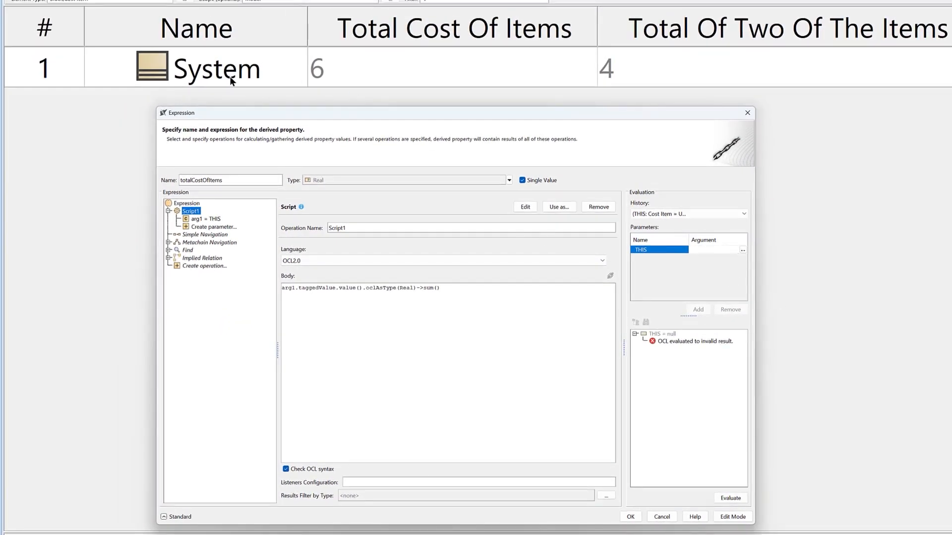
pyautogui.click(743, 250)
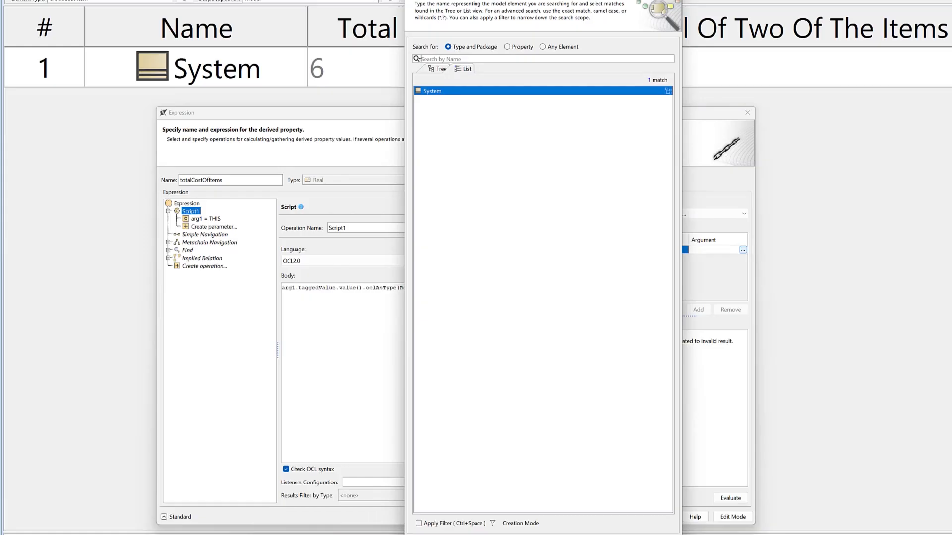
pyautogui.click(601, 534)
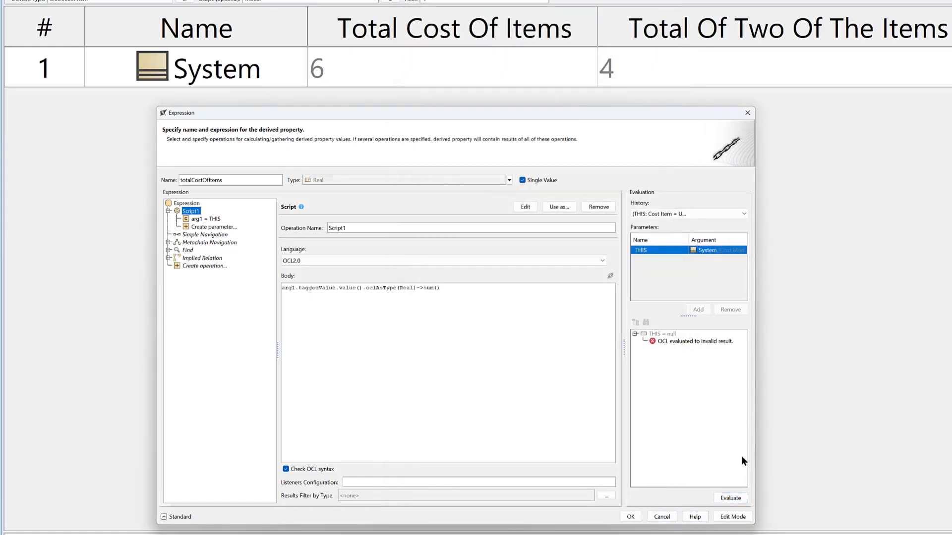
pyautogui.click(736, 499)
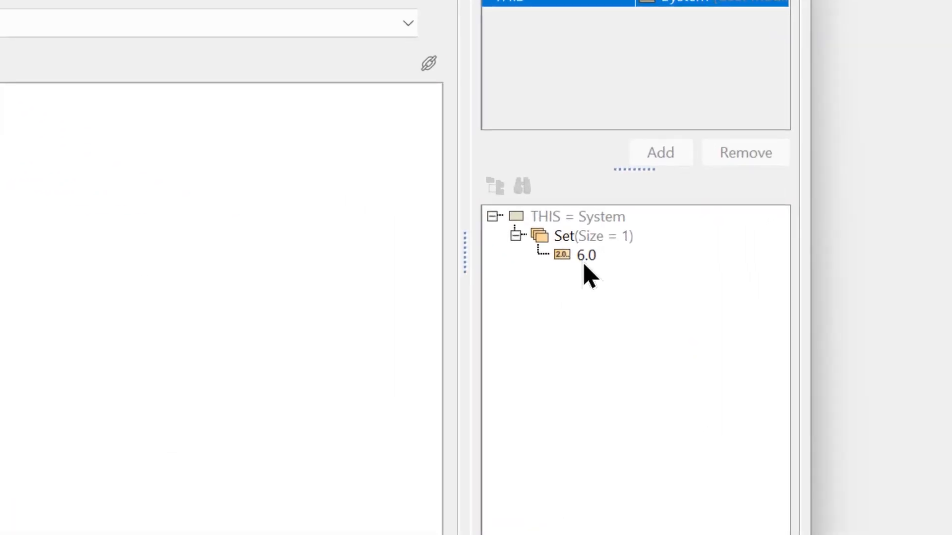
pyautogui.click(584, 261)
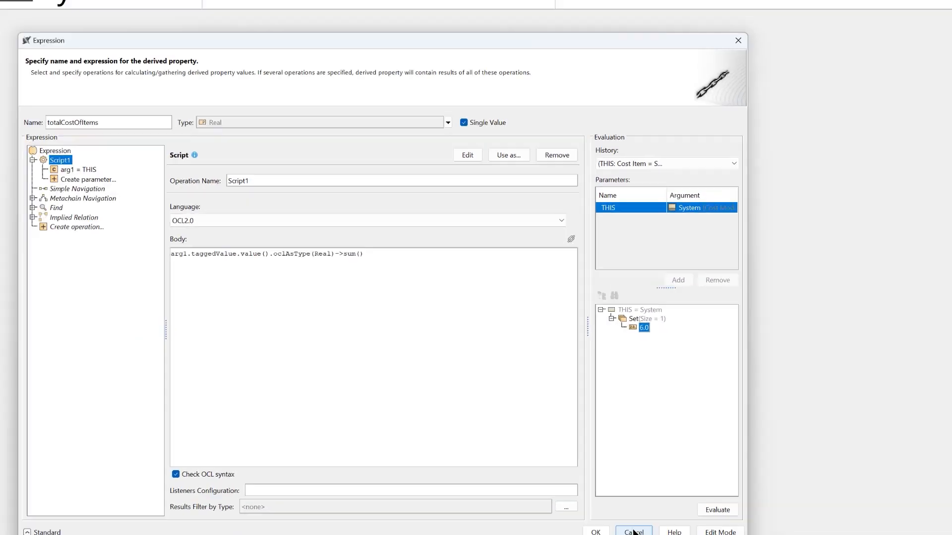
pyautogui.click(644, 503)
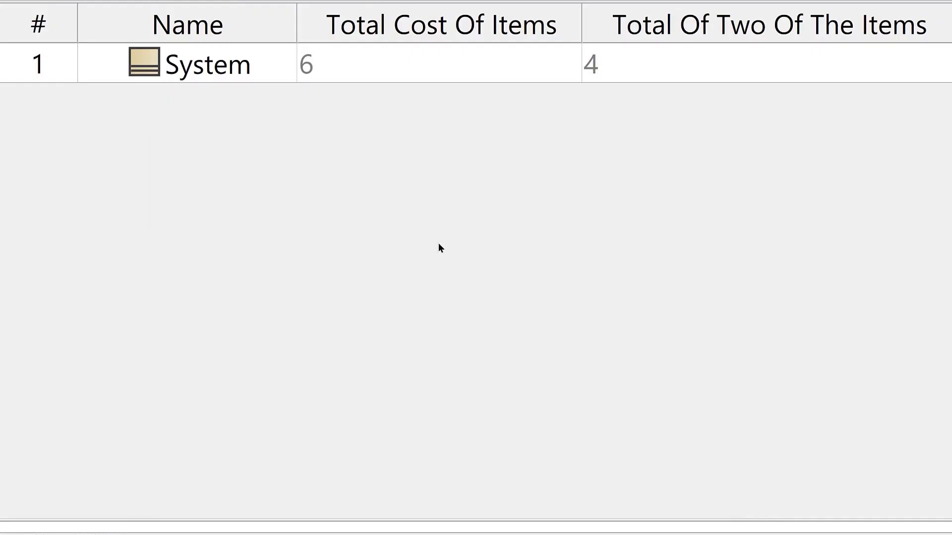
pyautogui.click(388, 70)
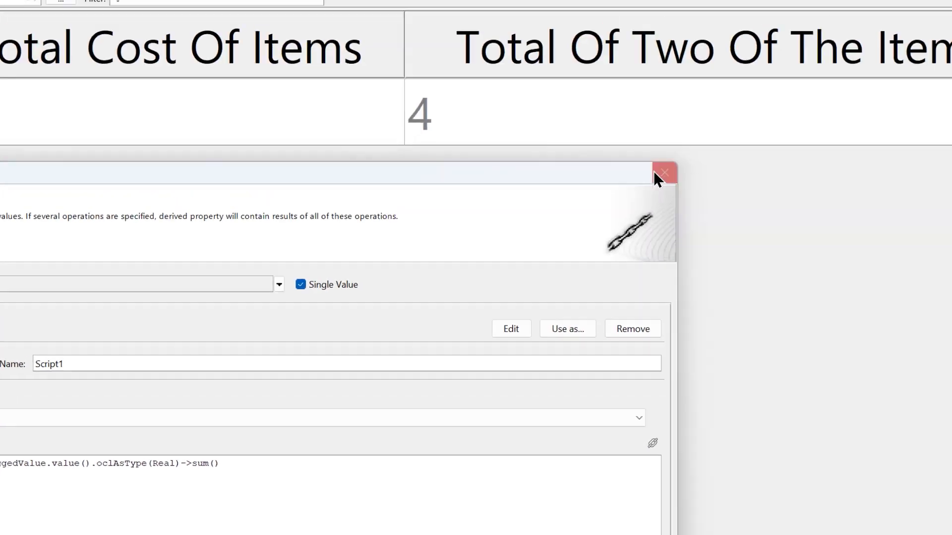
pyautogui.click(657, 174)
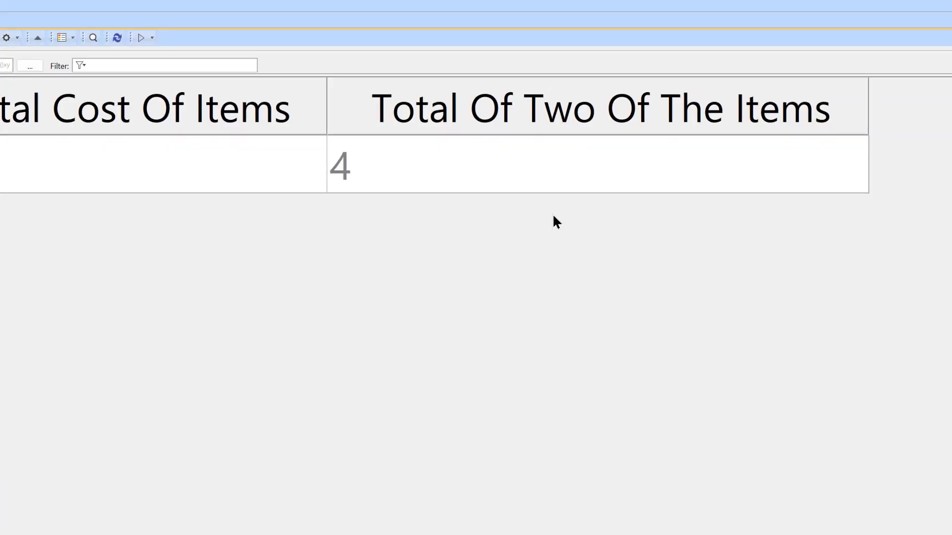
# - Open the Total Of Two Of The Items derived property for editing and inspect Script1's arg1 parameter name and value
pyautogui.rightClick(639, 120)
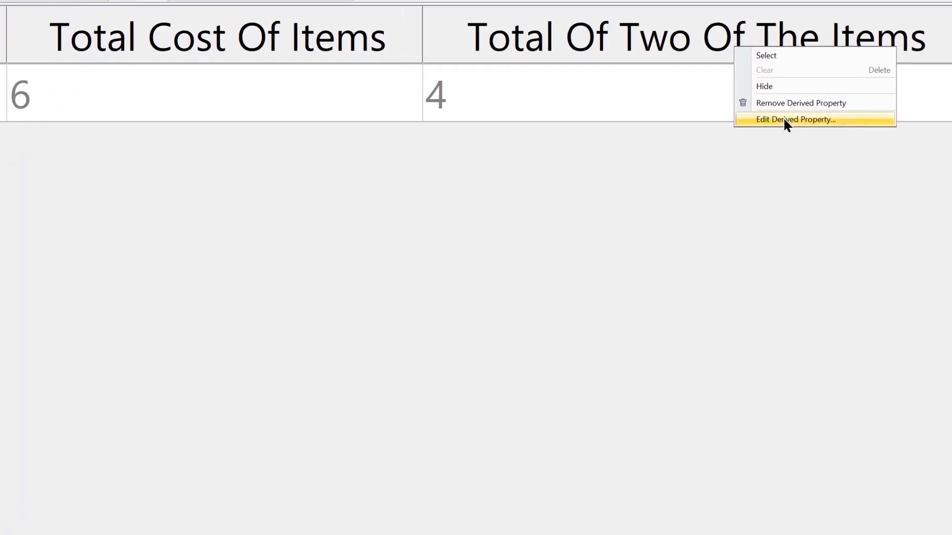
pyautogui.click(699, 190)
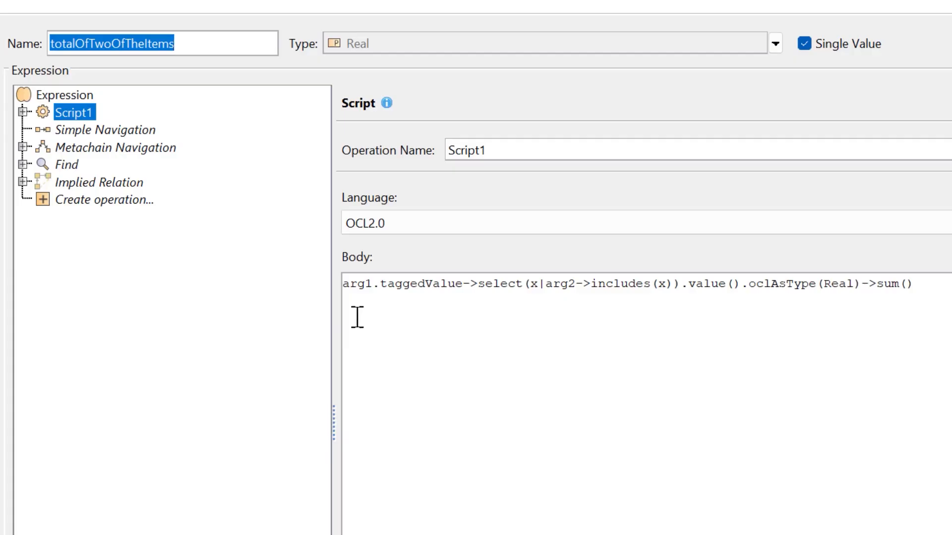
pyautogui.click(23, 111)
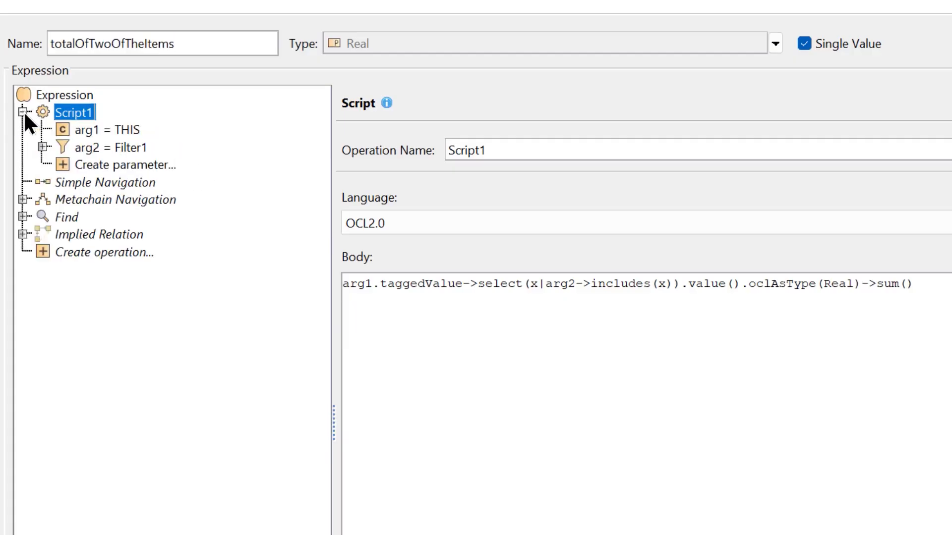
pyautogui.click(97, 130)
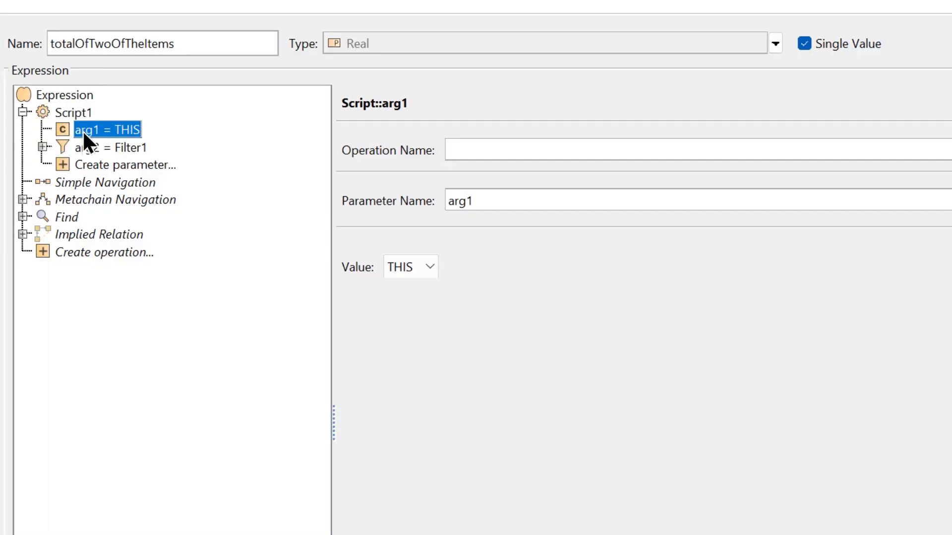
pyautogui.doubleClick(514, 200)
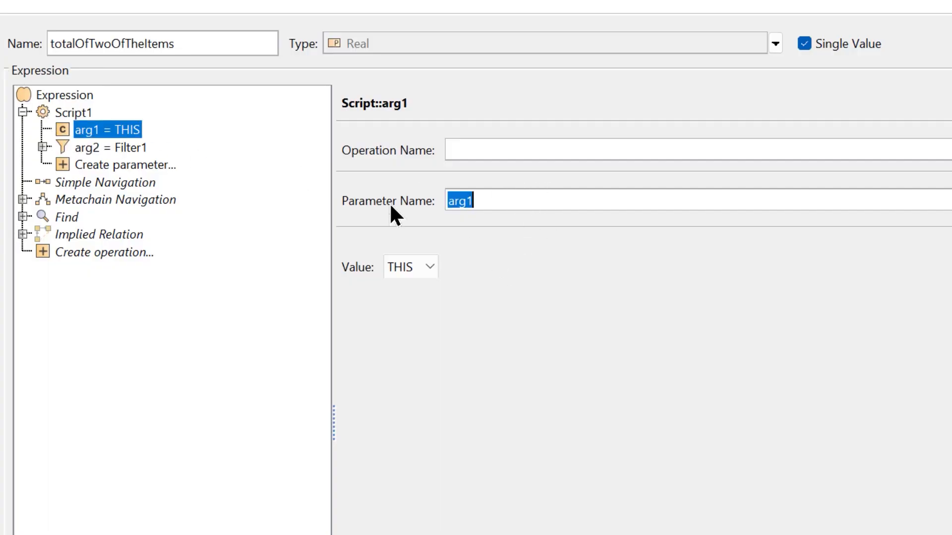
# - Examine Script1's OCL body, highlighting the taggedValue part of the expression
pyautogui.click(78, 112)
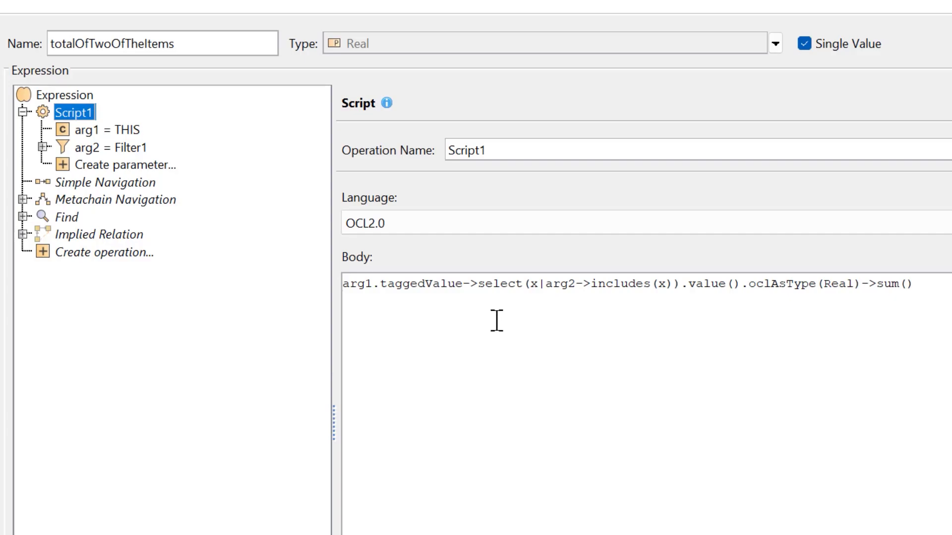
pyautogui.moveTo(380, 282); pyautogui.dragTo(460, 284)
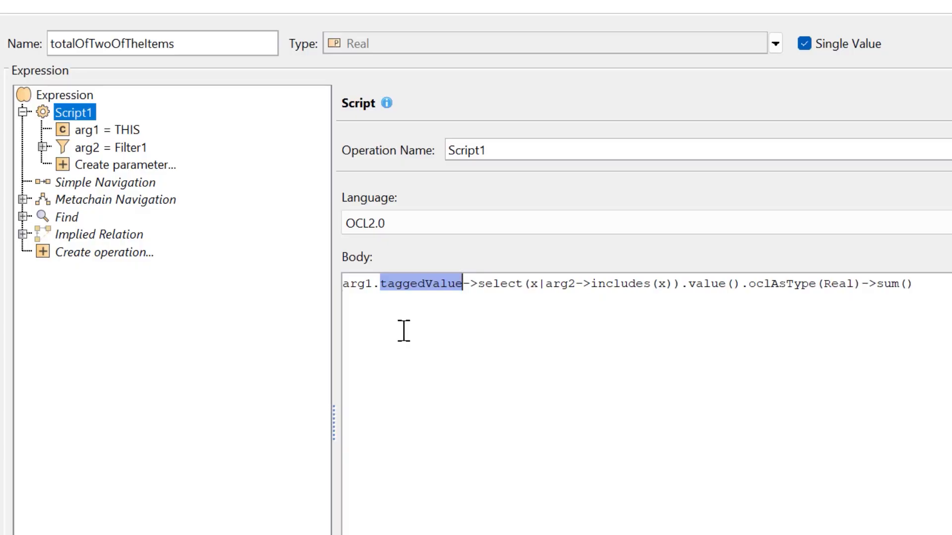
pyautogui.click(479, 325)
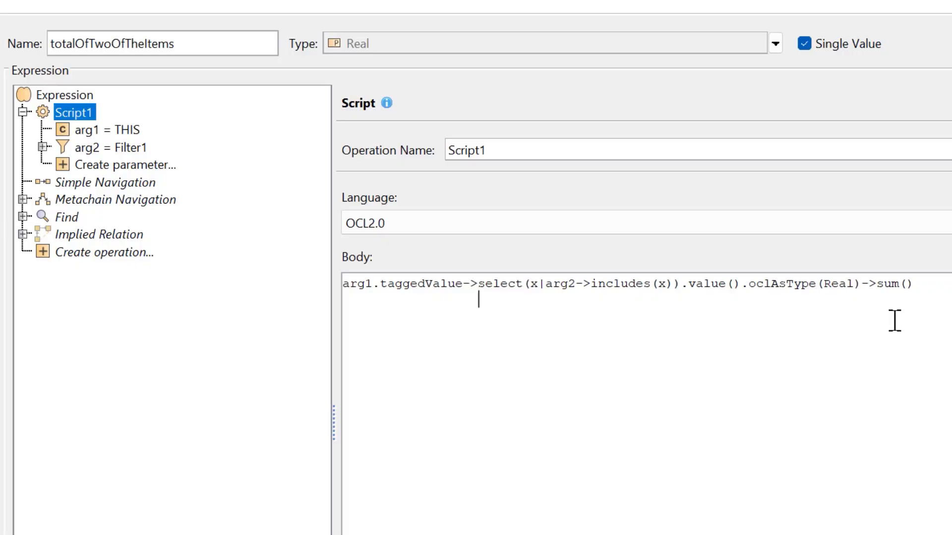
# - Inspect Script1's arg2 parameter with its Filter1 contents, and check the Filter operation among the available operations and parameter types
pyautogui.click(88, 147)
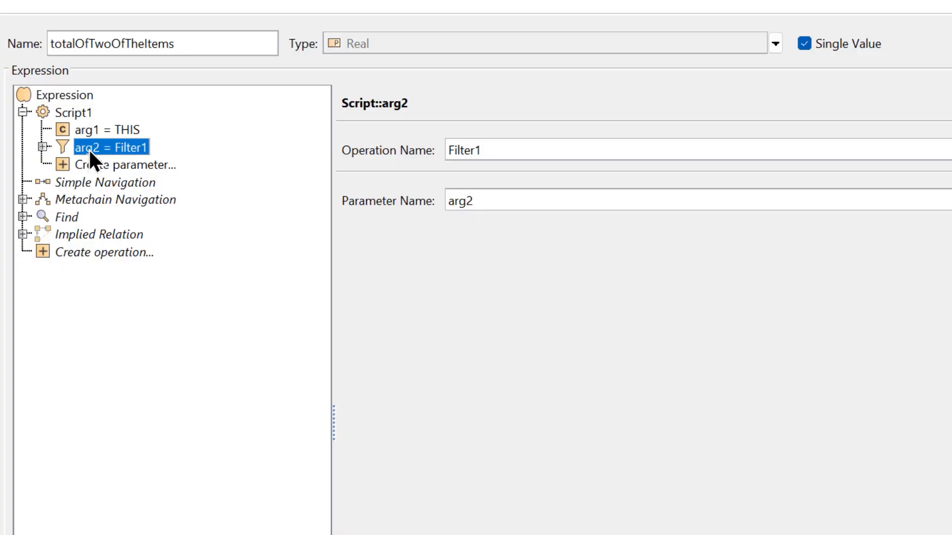
pyautogui.click(42, 147)
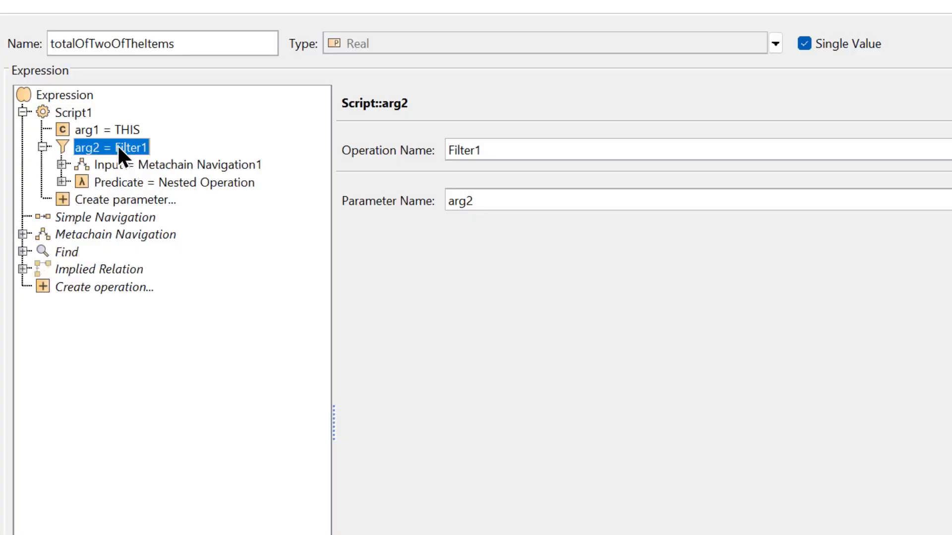
pyautogui.click(104, 288)
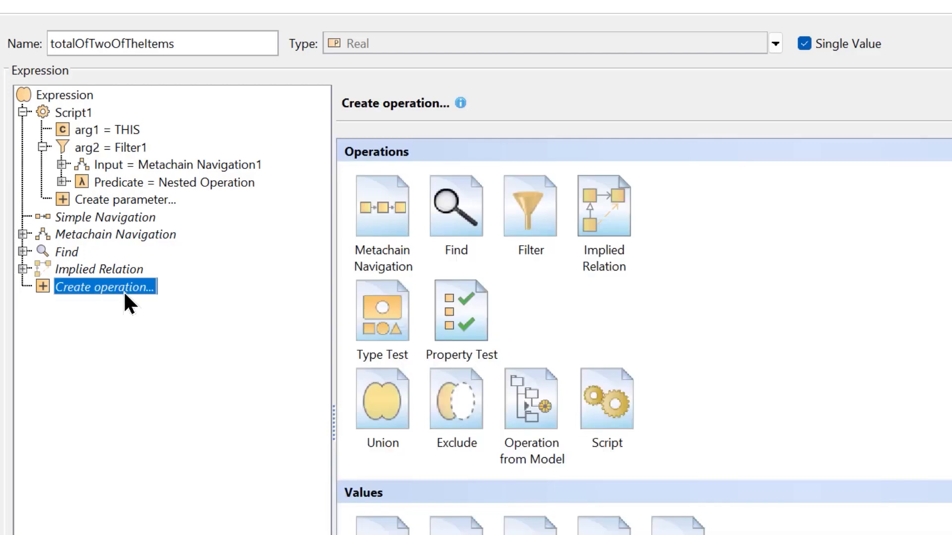
pyautogui.click(89, 147)
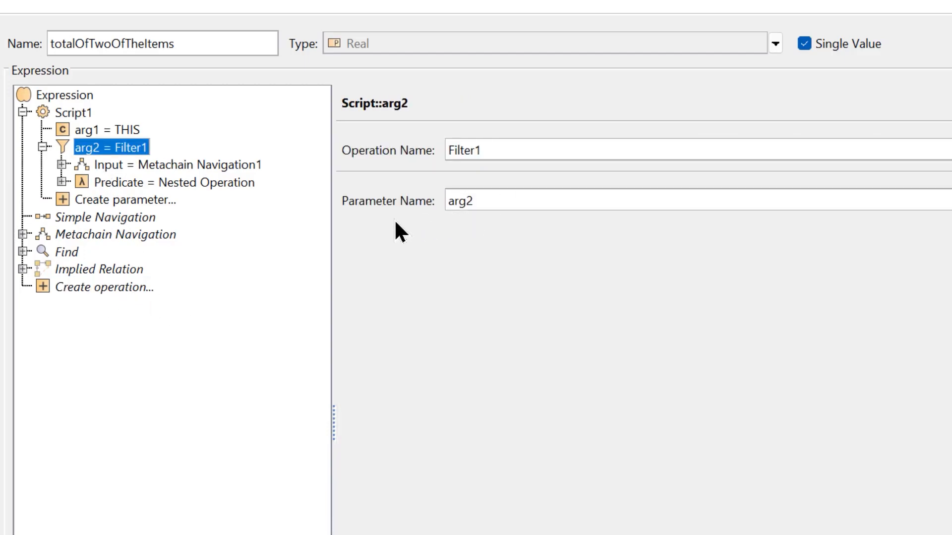
pyautogui.click(105, 199)
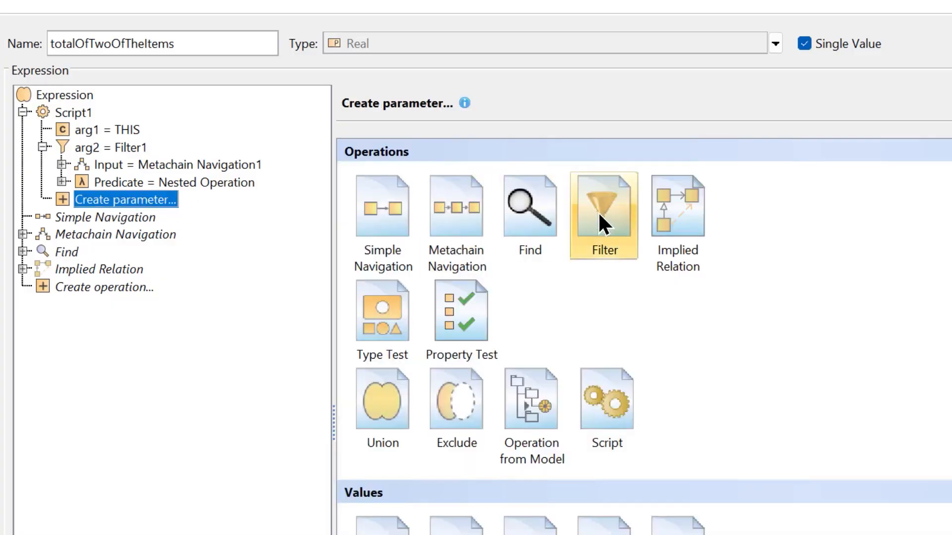
pyautogui.click(98, 149)
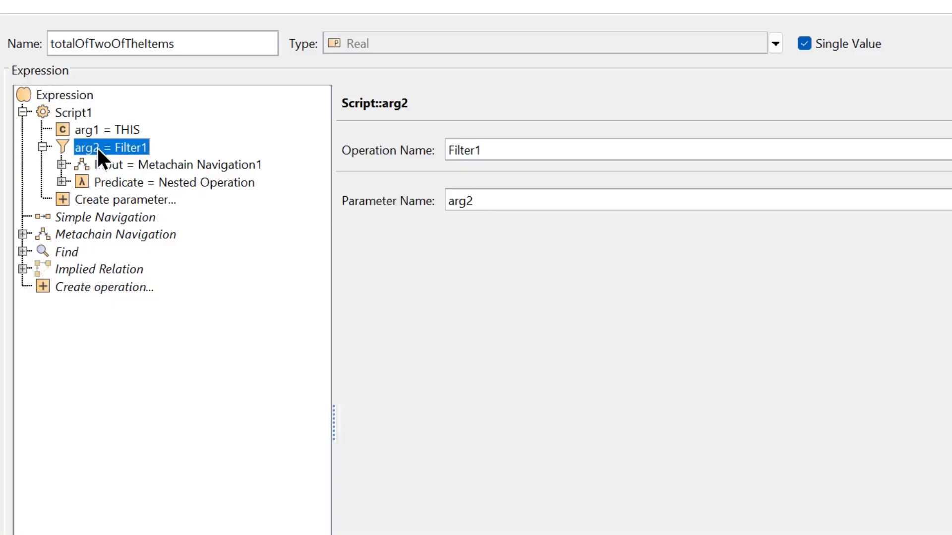
# - Expand Filter1's Predicate nested operation and inspect its Contains1 body and its arg parameter
pyautogui.click(80, 167)
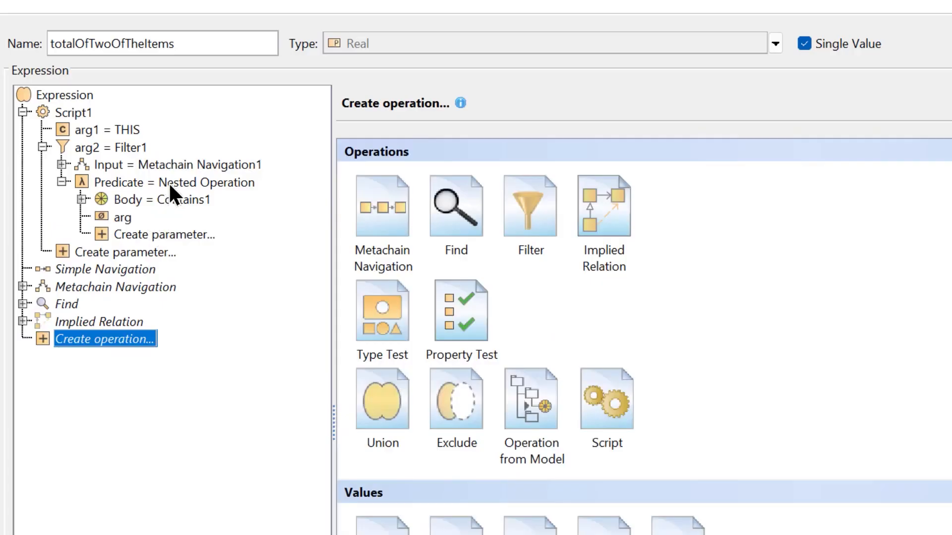
pyautogui.click(119, 200)
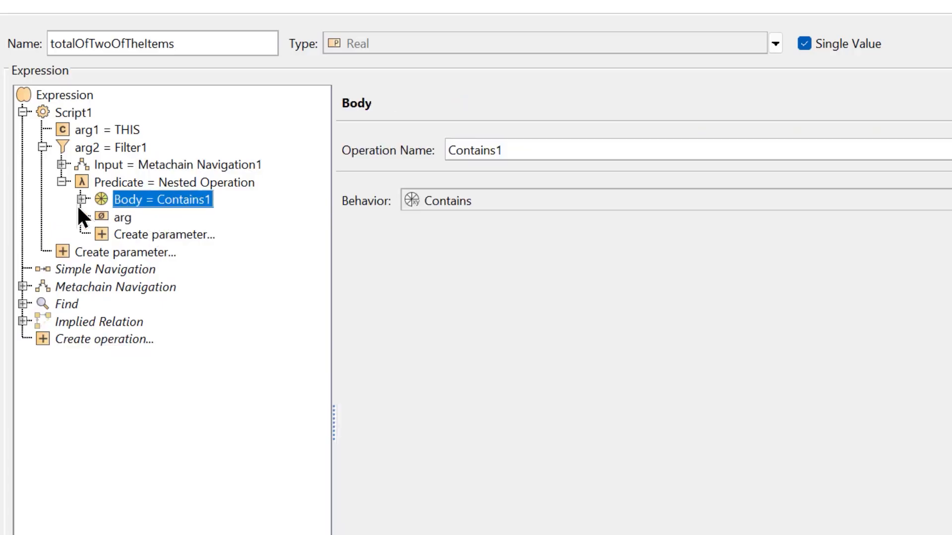
pyautogui.click(124, 217)
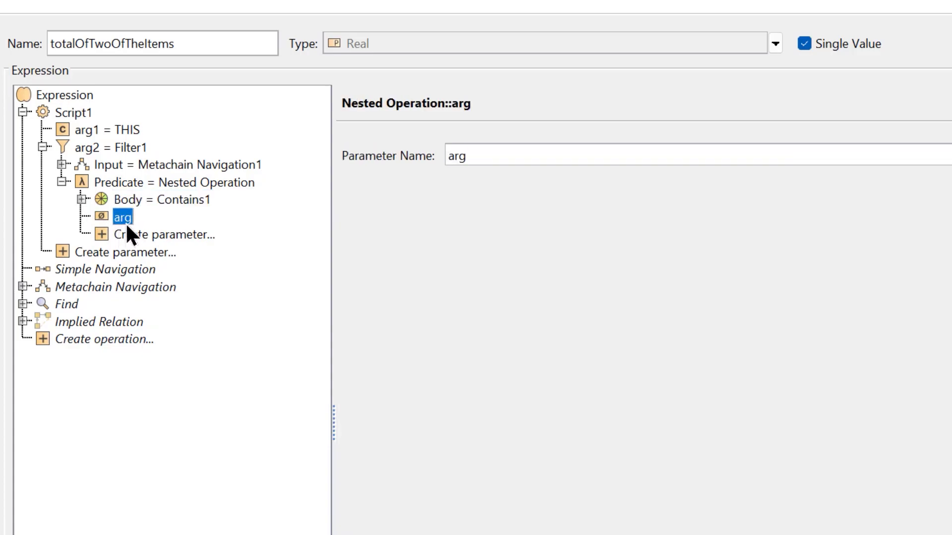
pyautogui.click(81, 199)
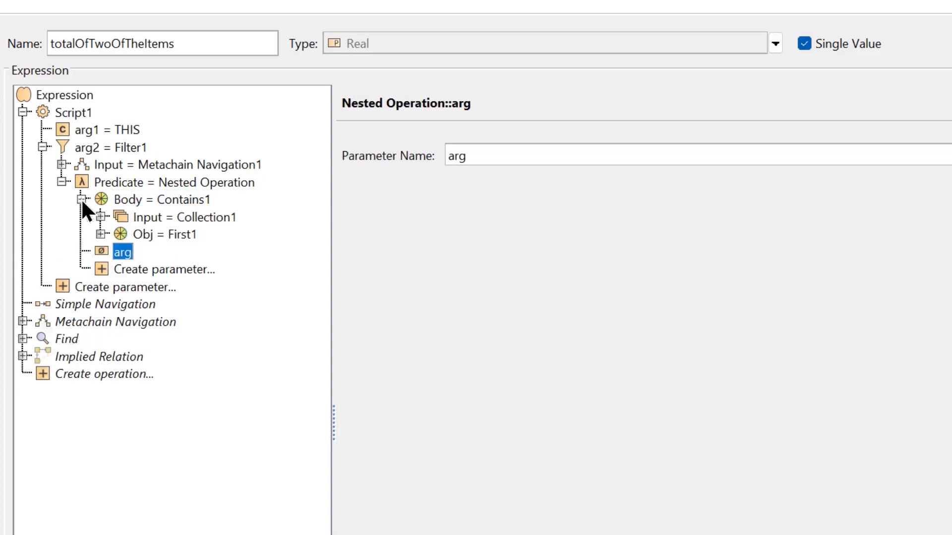
# - Expand the Collection1 input of Contains1 and inspect its costItem1 and costItem2 elements
pyautogui.click(146, 218)
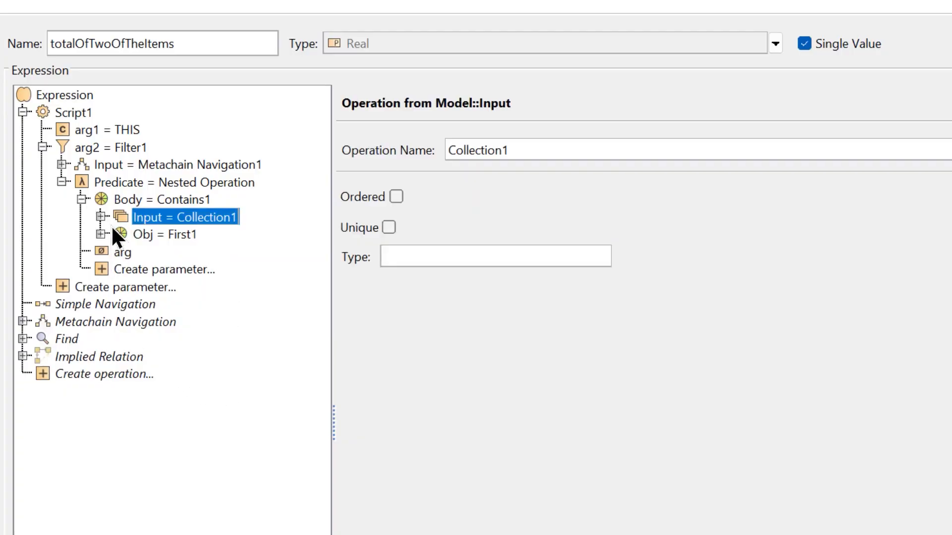
pyautogui.click(101, 216)
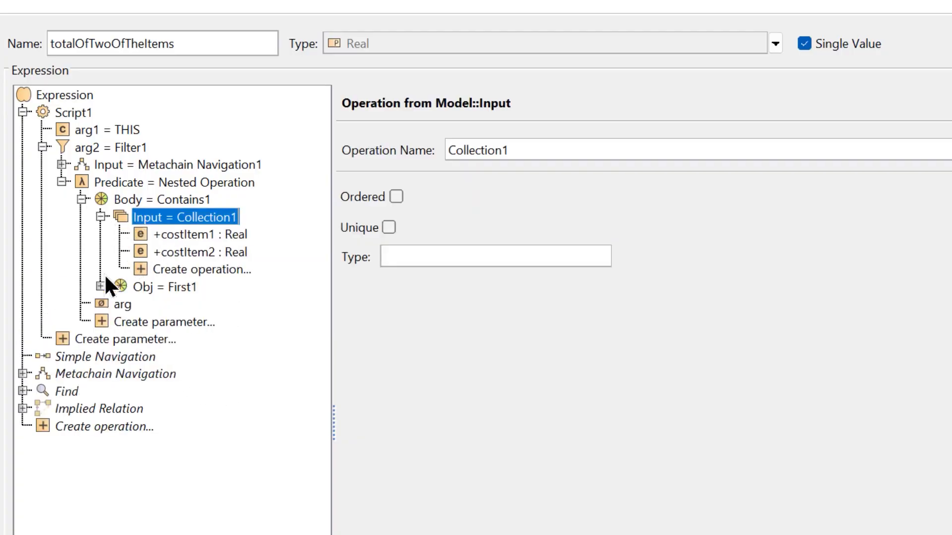
pyautogui.click(204, 231)
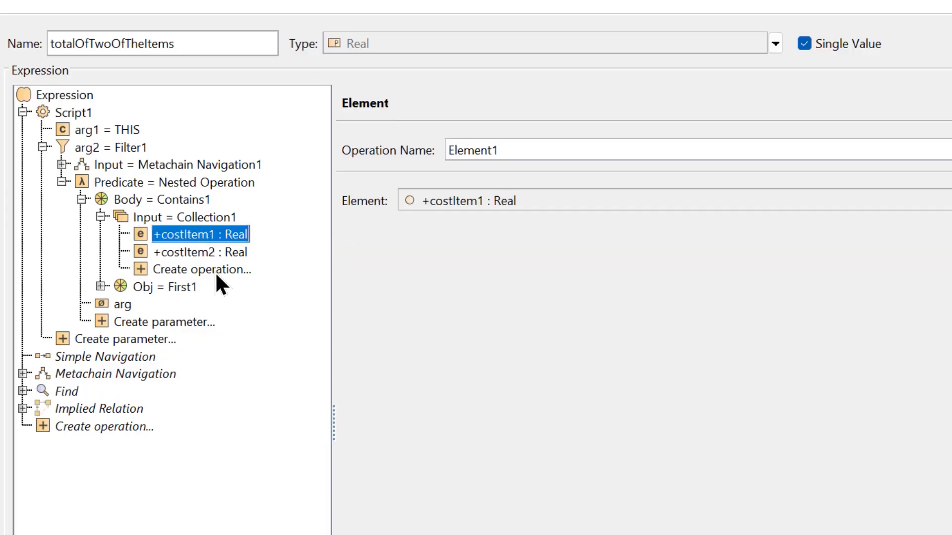
pyautogui.click(205, 252)
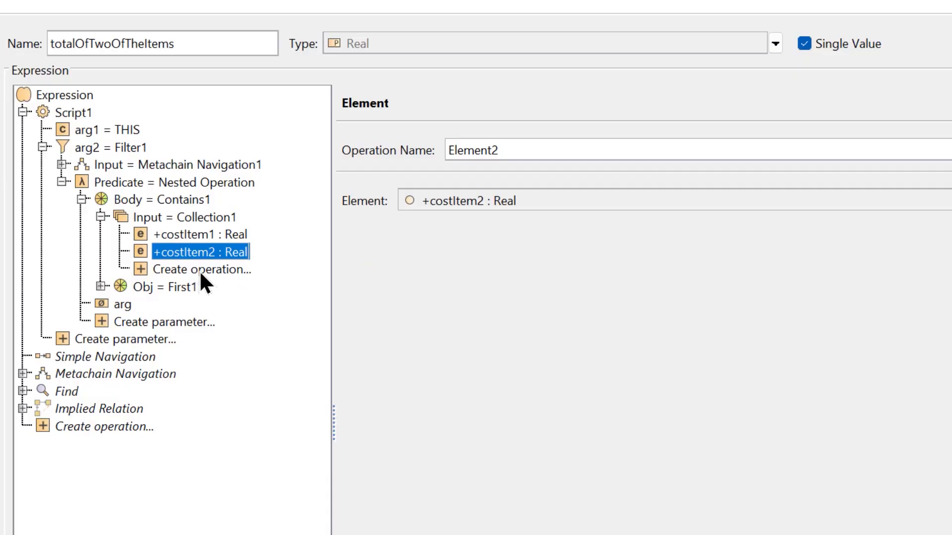
# - Try adding costItem3 as another element of Collection1 by searching properties for "cos", and remove the unspecified element
pyautogui.click(200, 270)
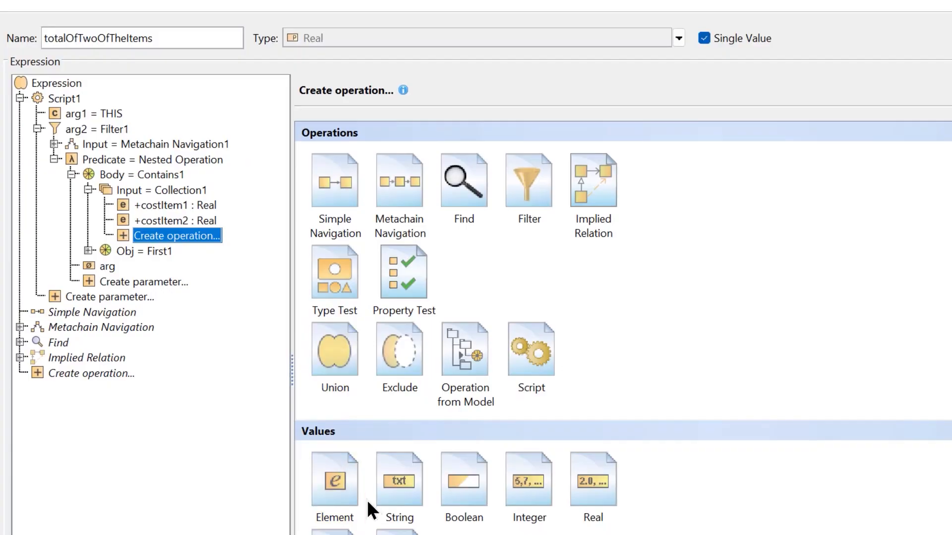
pyautogui.click(343, 481)
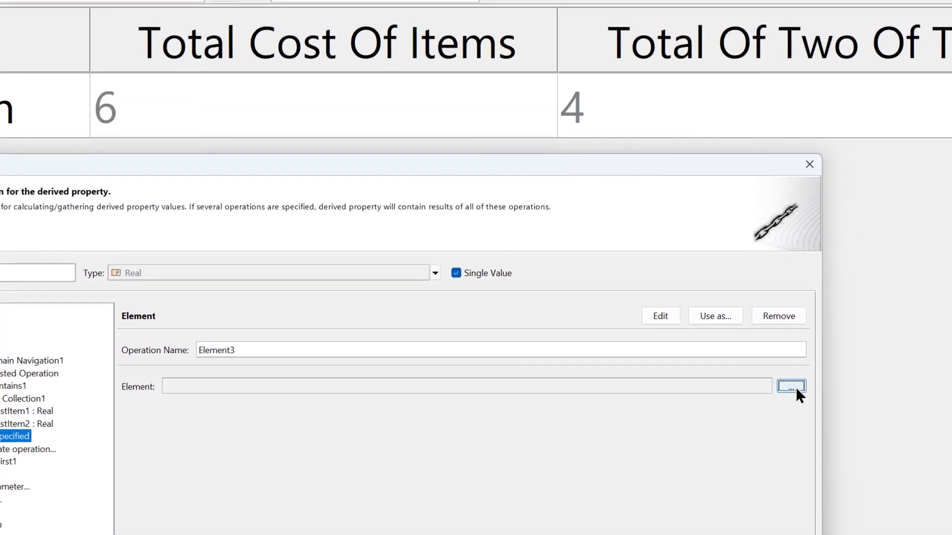
pyautogui.click(916, 145)
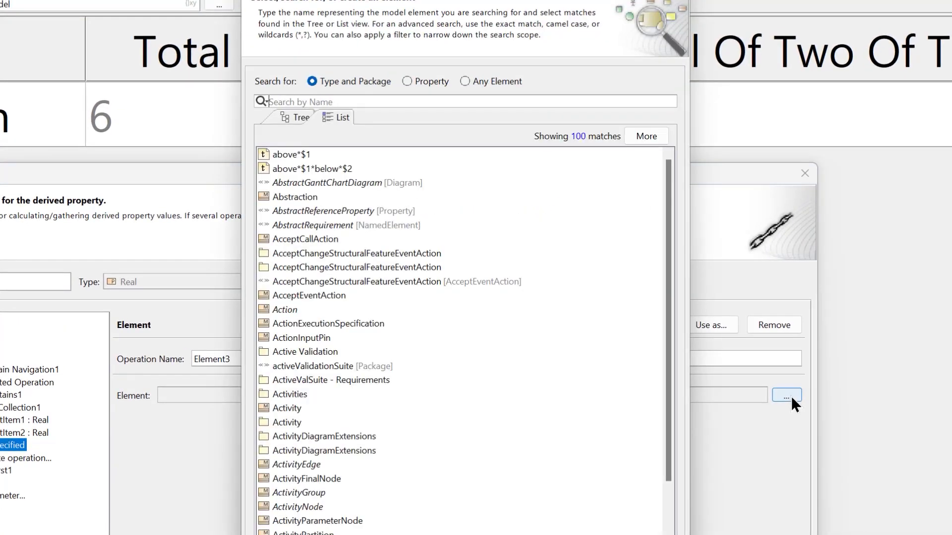
pyautogui.write('co')
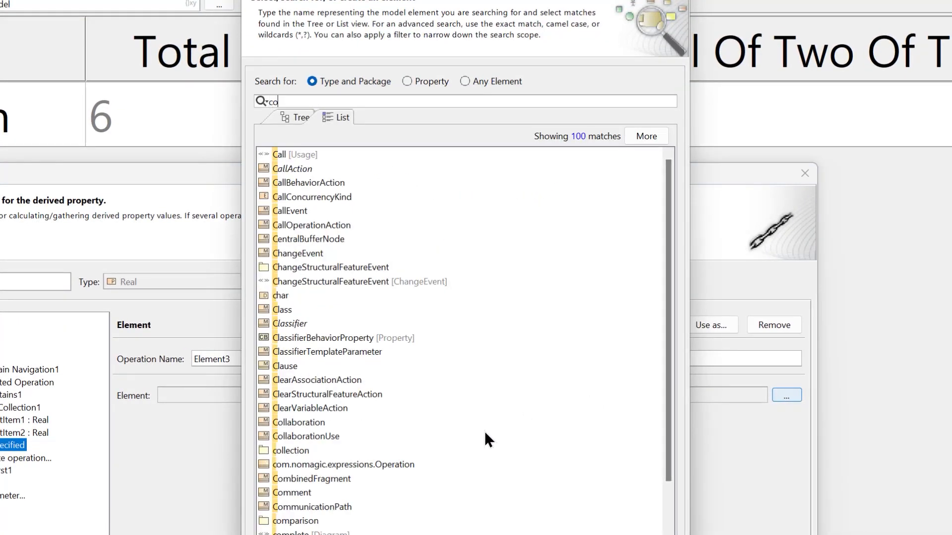
pyautogui.scroll(-6, 485, 432)
pyautogui.write('s')
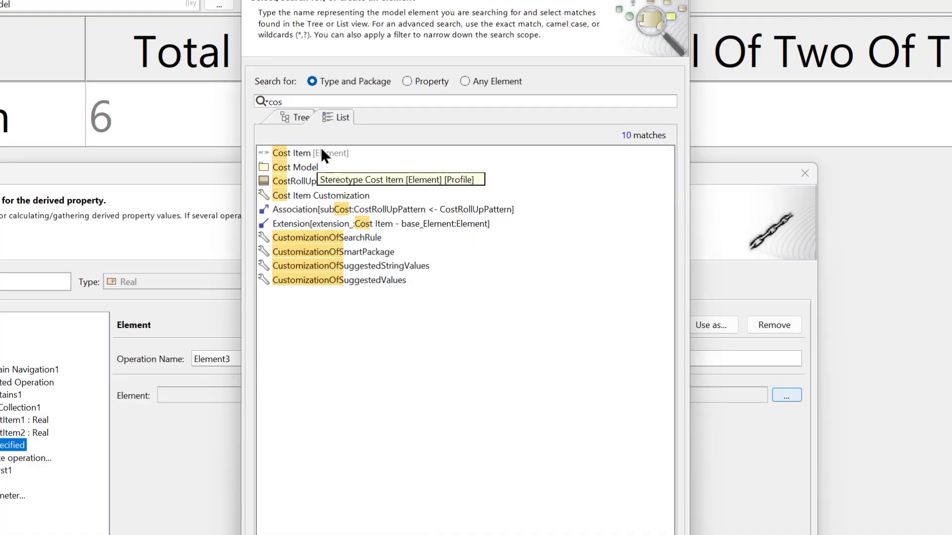
pyautogui.click(406, 80)
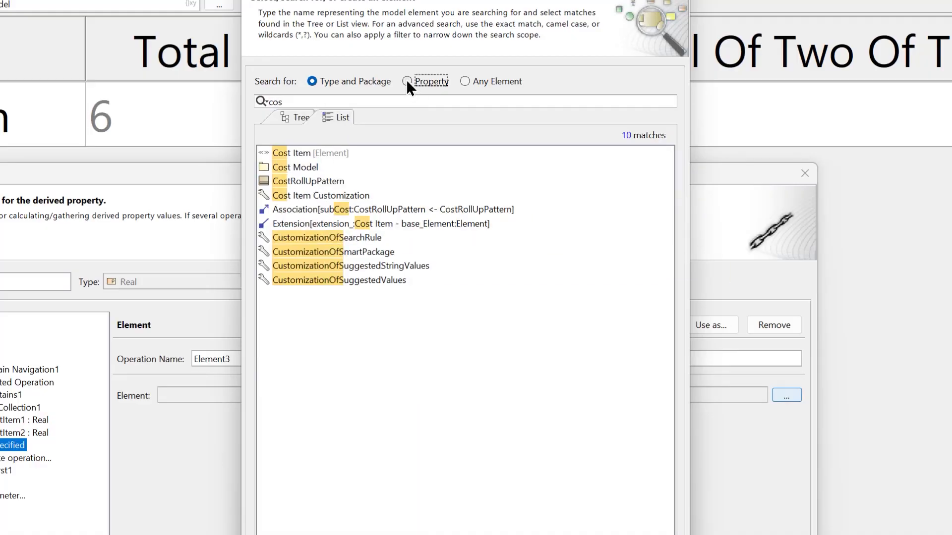
pyautogui.click(338, 196)
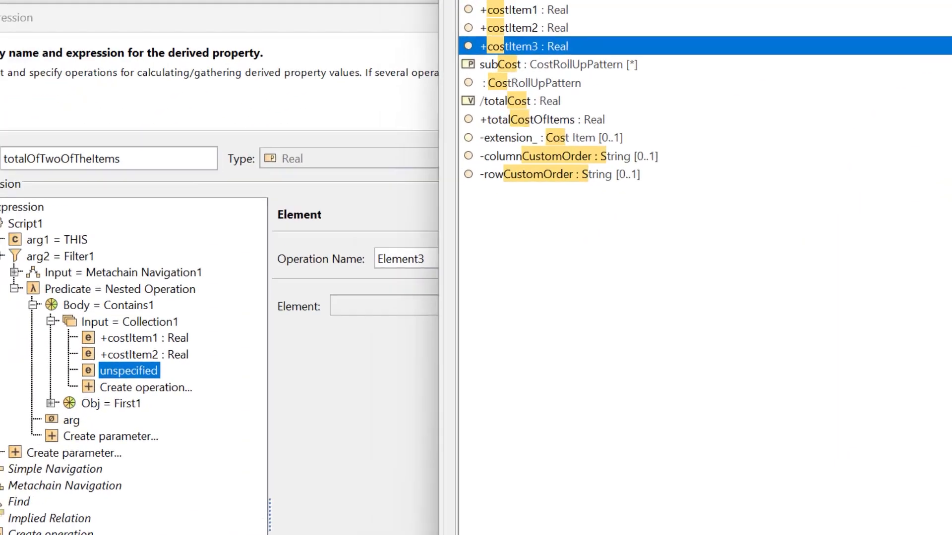
pyautogui.press('Return')
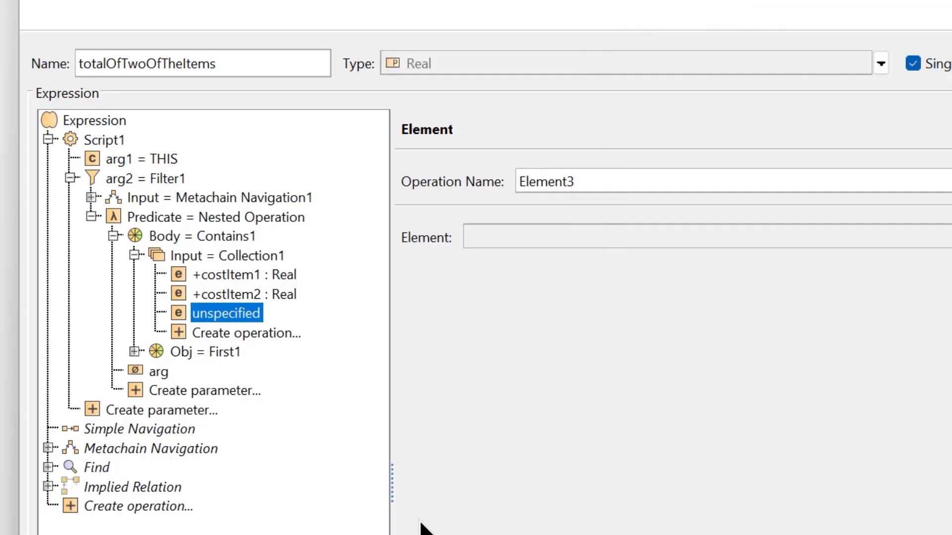
pyautogui.press('Delete')
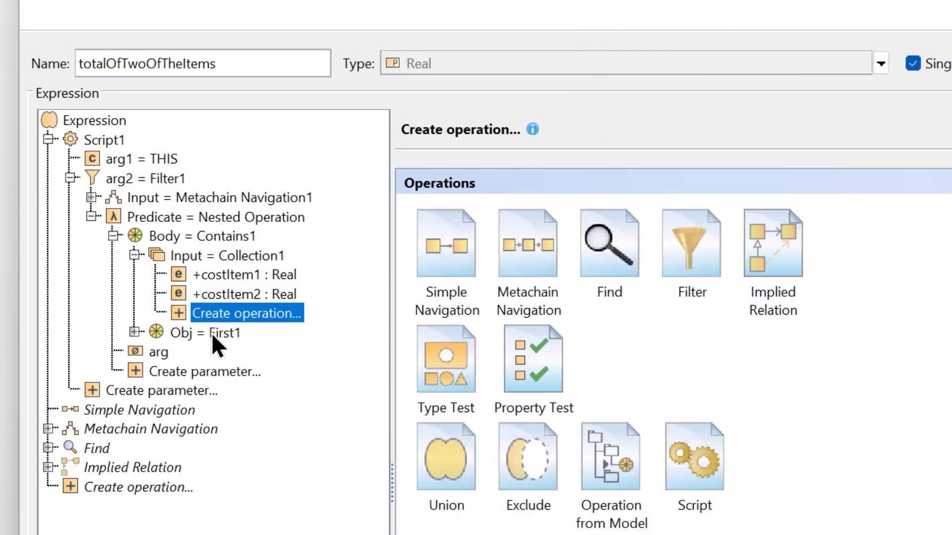
# - Inspect the First1 operation used as Contains1's Obj and its input, and collapse both Collection1 and First1
pyautogui.click(180, 333)
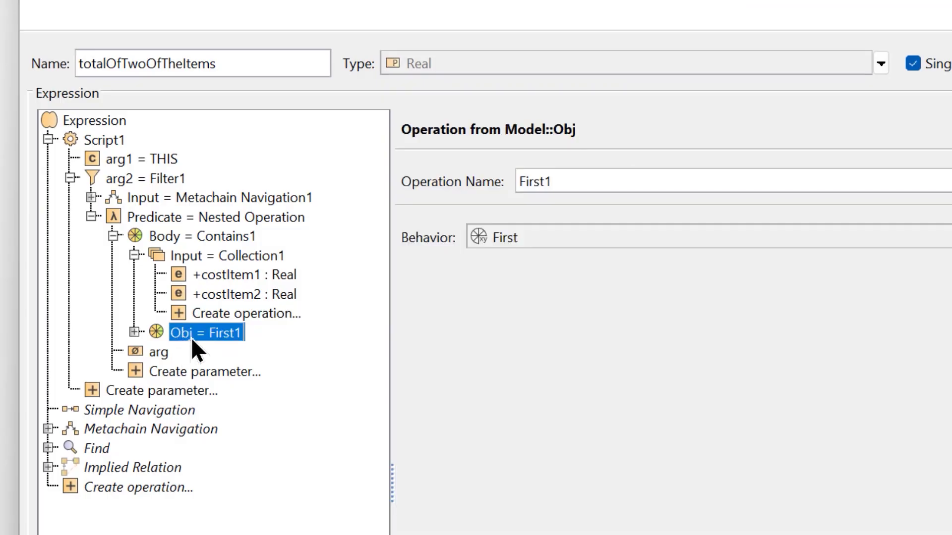
pyautogui.click(134, 331)
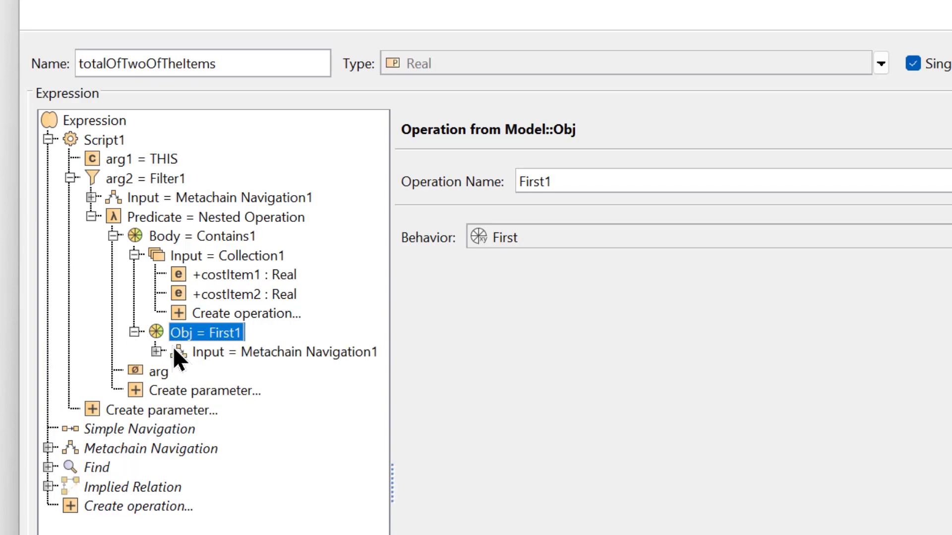
pyautogui.click(134, 256)
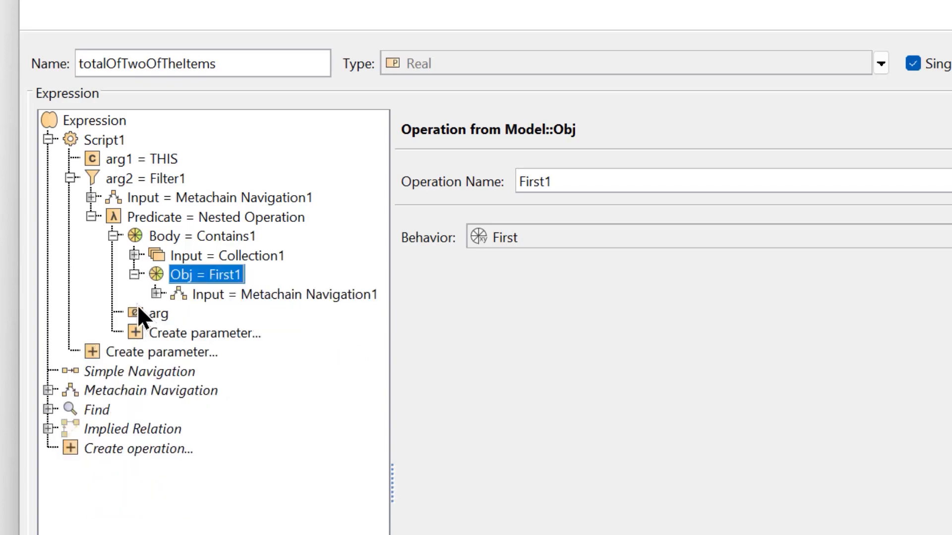
pyautogui.click(134, 274)
# - Review the Predicate's Contains1 body, its Collection1 input, and First1 down to the context of its Metachain Navigation1 input
pyautogui.click(156, 215)
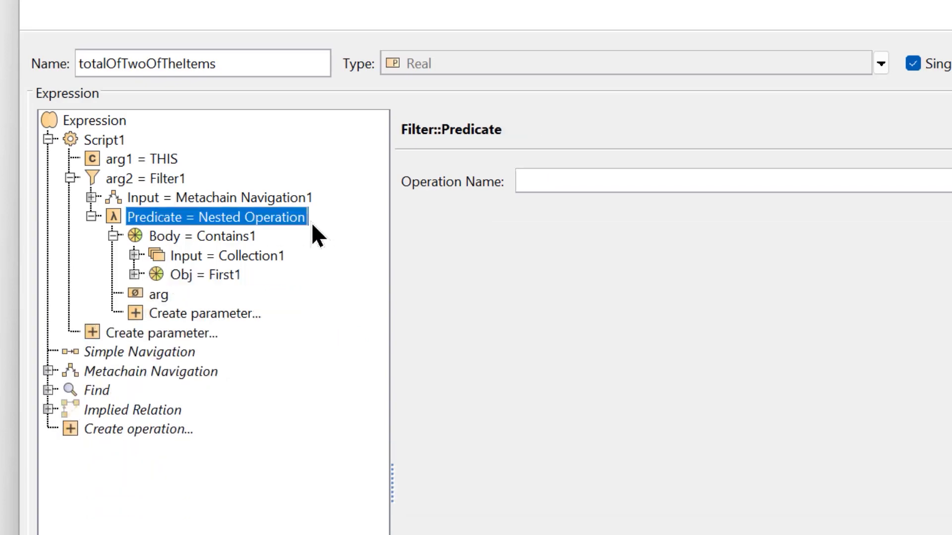
pyautogui.click(237, 236)
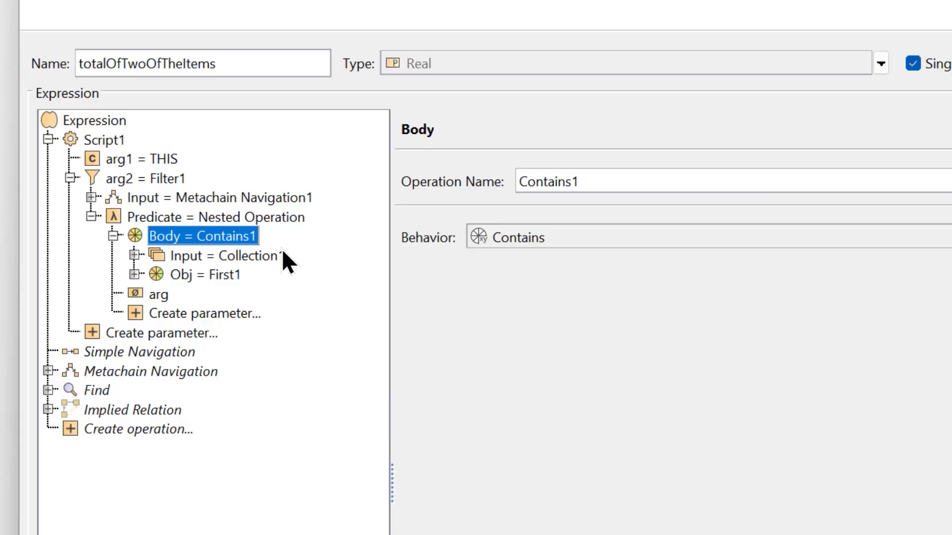
pyautogui.click(249, 254)
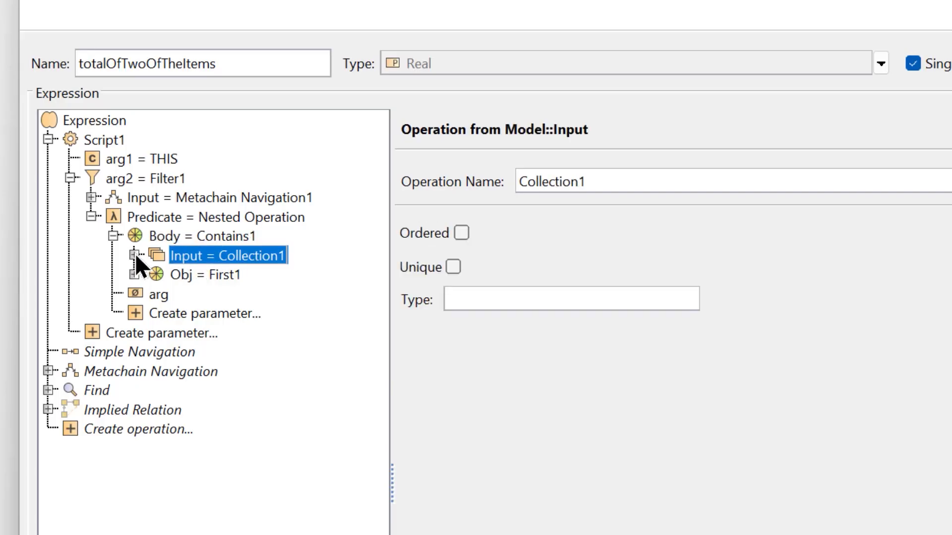
pyautogui.click(182, 276)
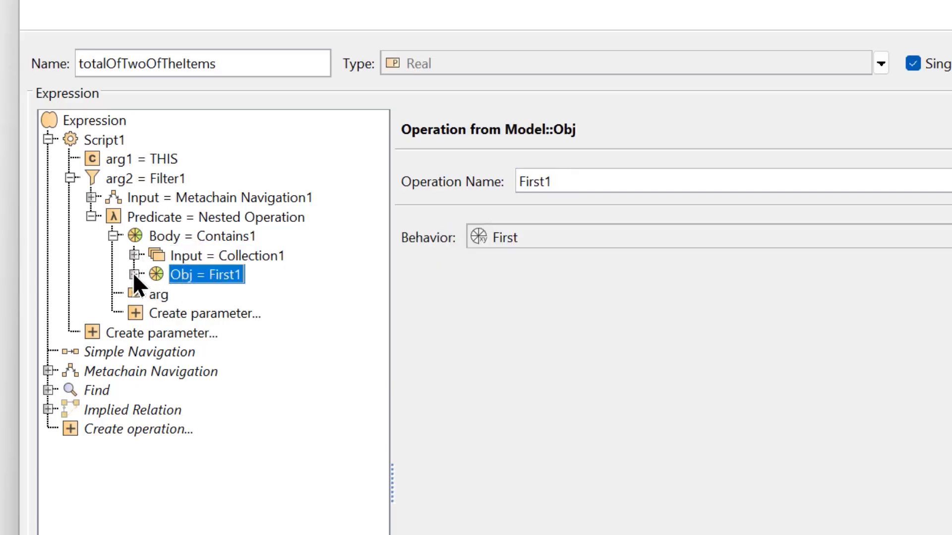
pyautogui.click(134, 274)
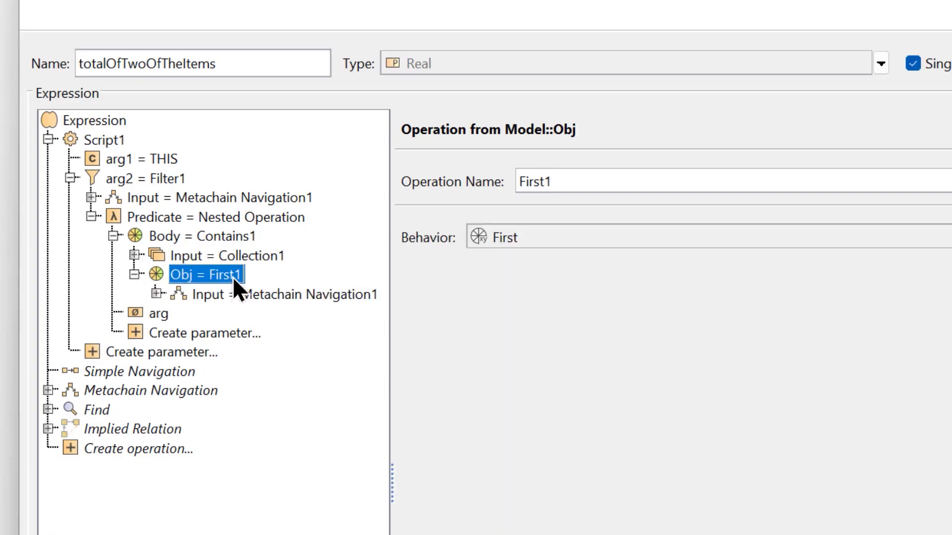
pyautogui.click(157, 293)
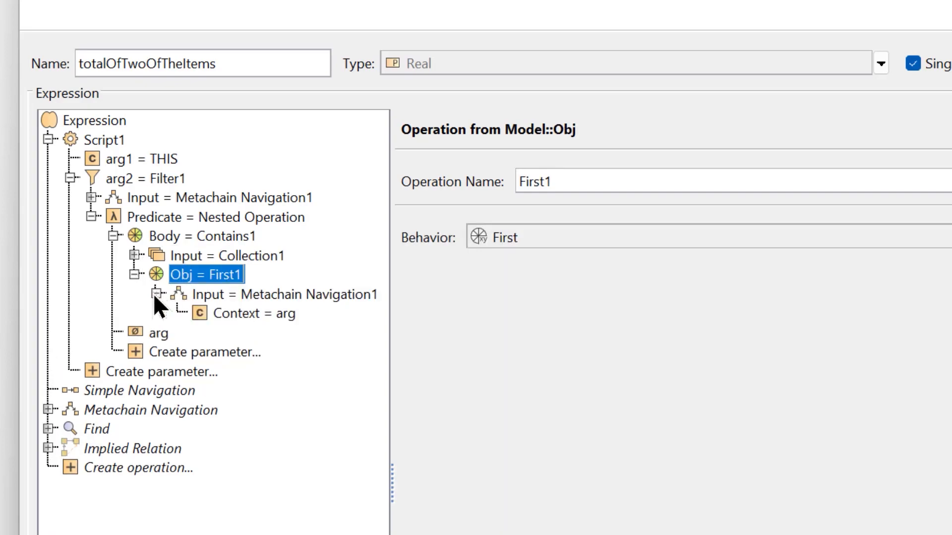
# - Inspect First1's Metachain Navigation1 input and the options for its context value, keep arg, and return to Script1
pyautogui.click(203, 293)
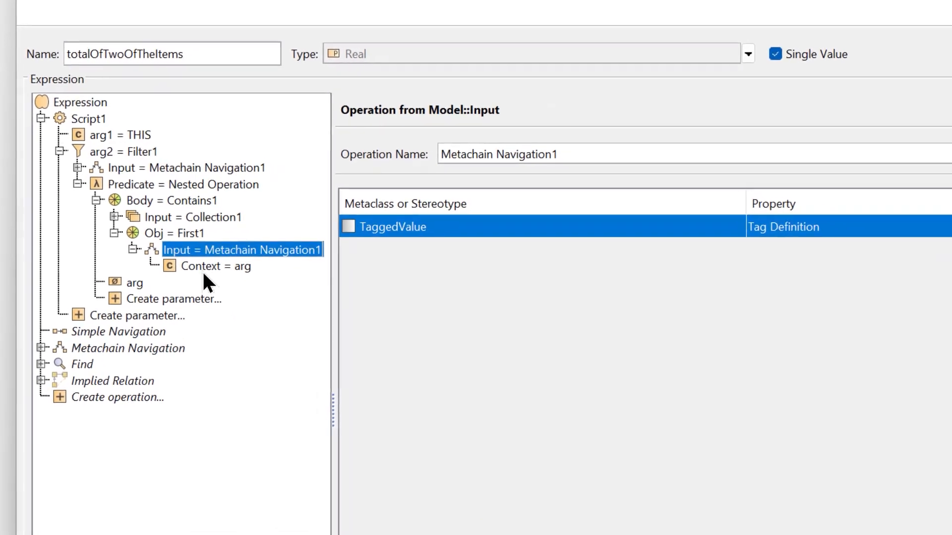
pyautogui.click(201, 263)
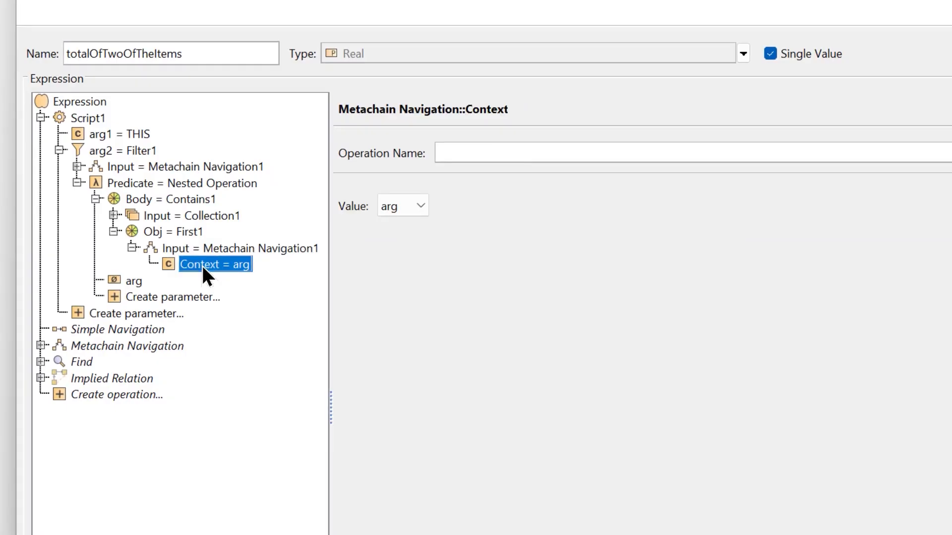
pyautogui.click(421, 208)
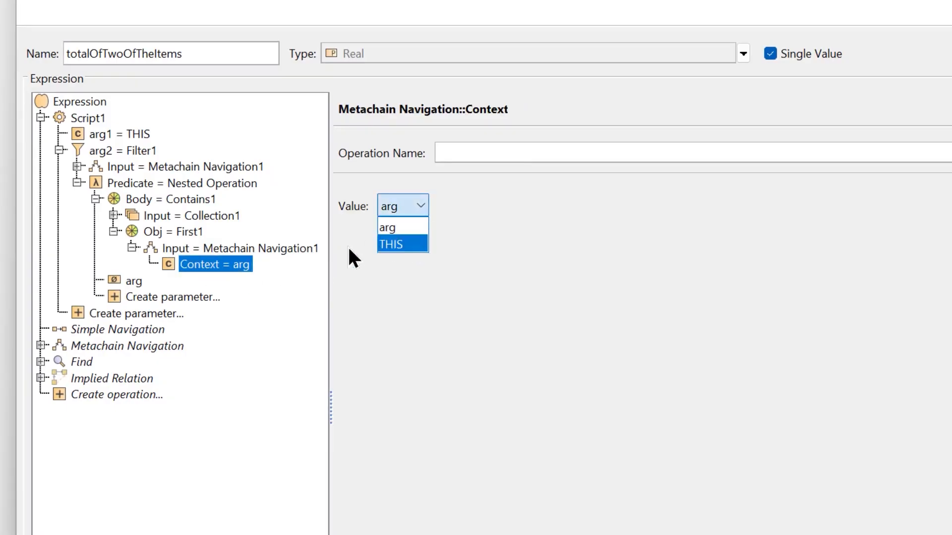
pyautogui.click(386, 229)
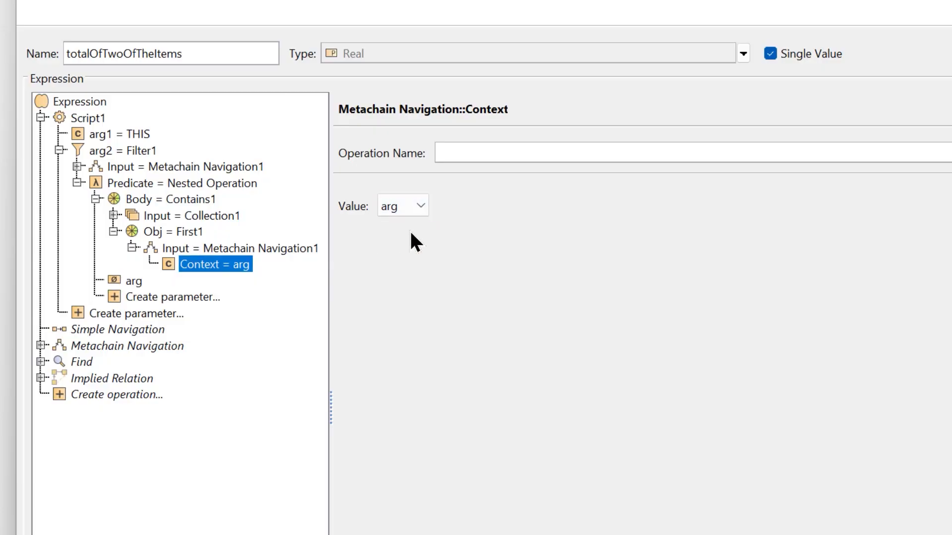
pyautogui.click(265, 250)
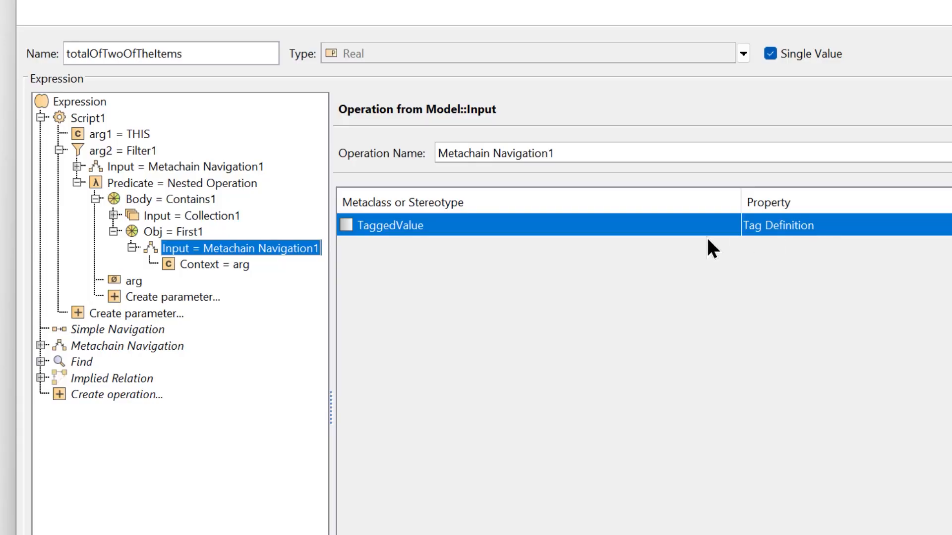
pyautogui.click(94, 119)
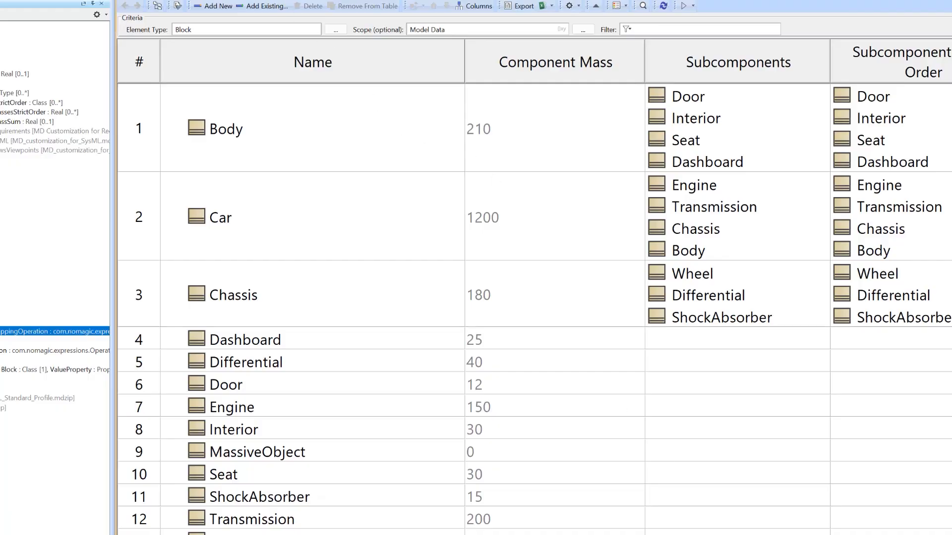
# - Examine the Car Model diagram, highlighting the row of Car's direct parts and the row of lowest-level part blocks
pyautogui.click(56, 10)
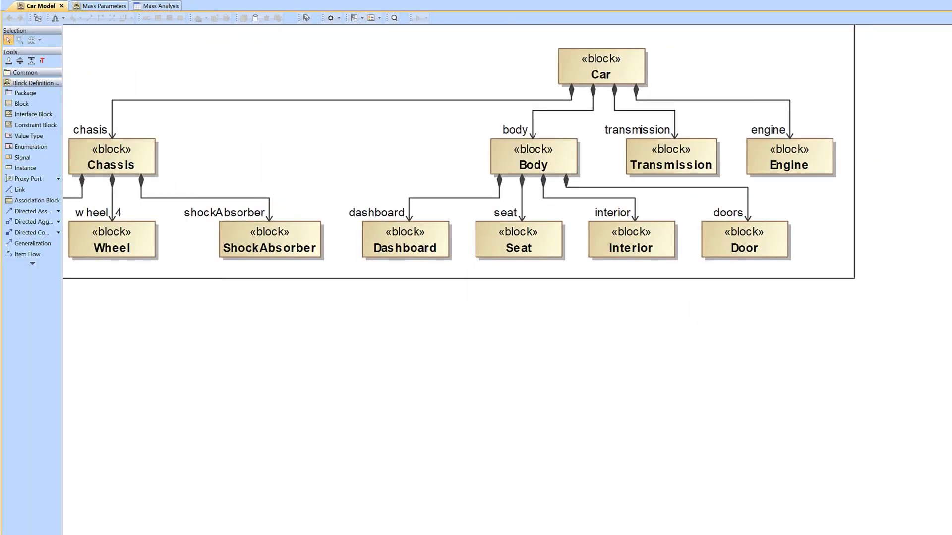
pyautogui.hscroll(-5, 507, 198)
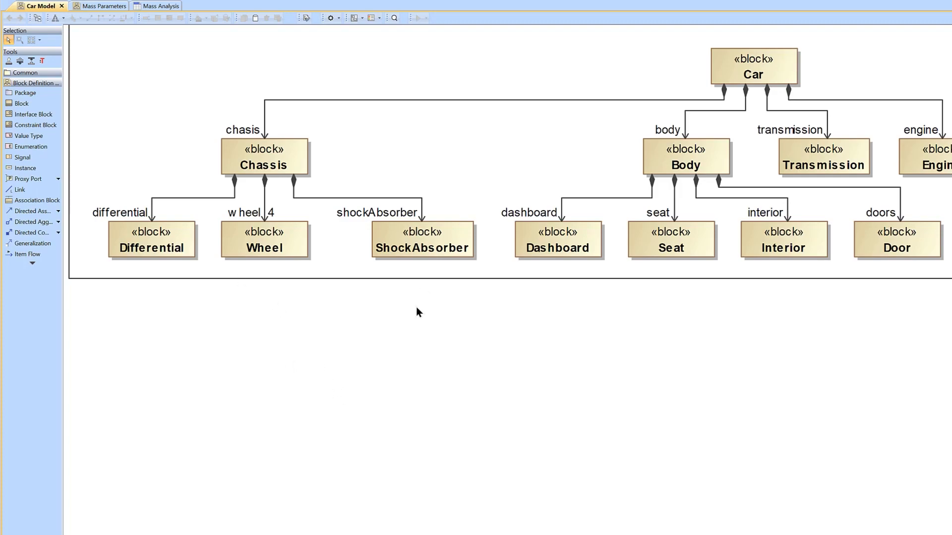
pyautogui.scroll(2, 390, 342)
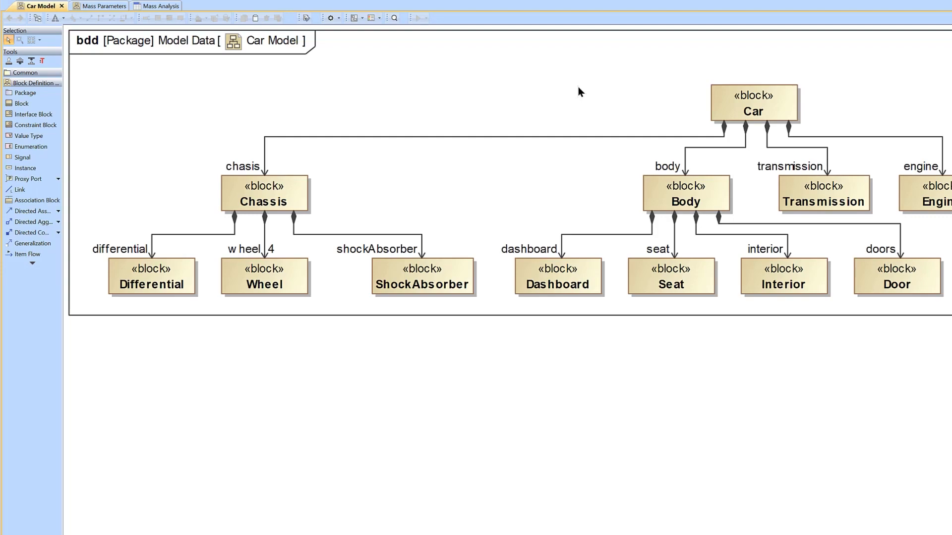
pyautogui.moveTo(169, 198); pyautogui.dragTo(934, 209)
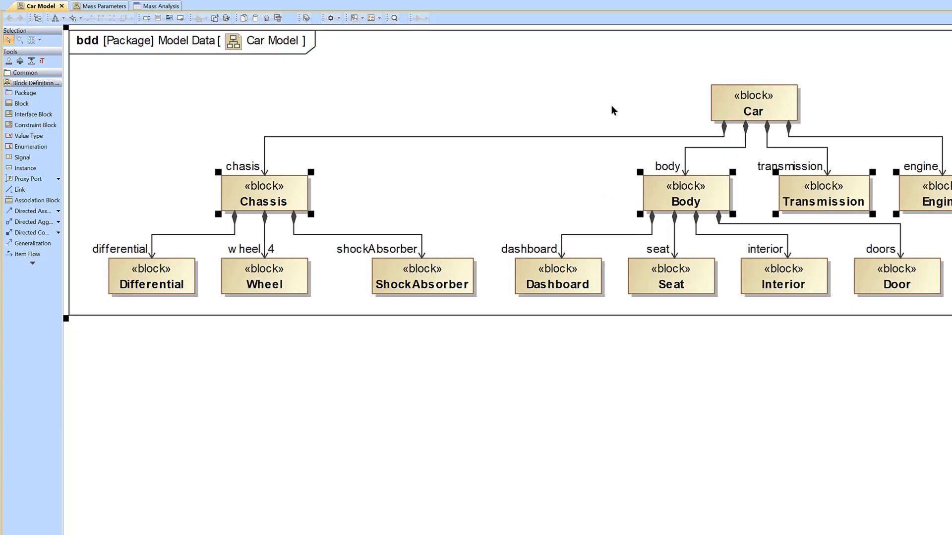
pyautogui.click(99, 291)
pyautogui.moveTo(86, 281); pyautogui.dragTo(938, 288)
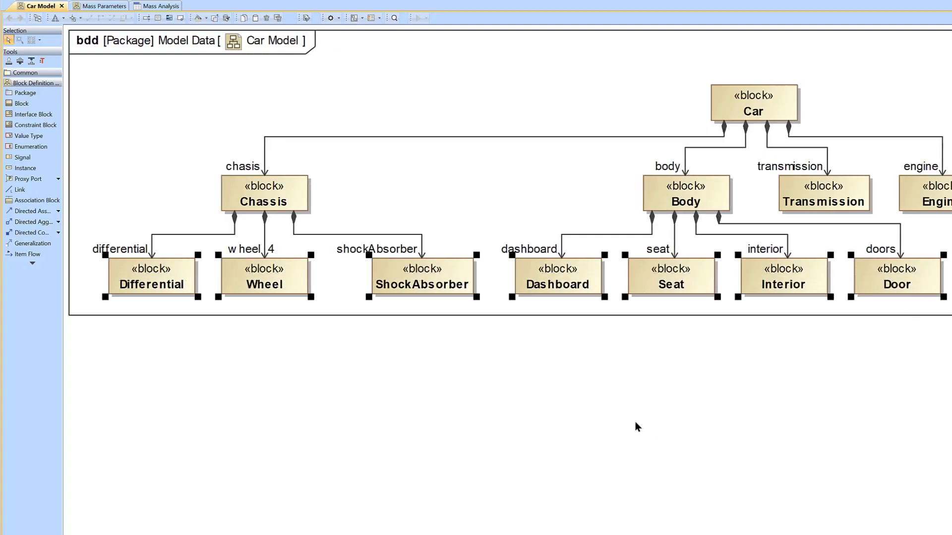
pyautogui.click(607, 417)
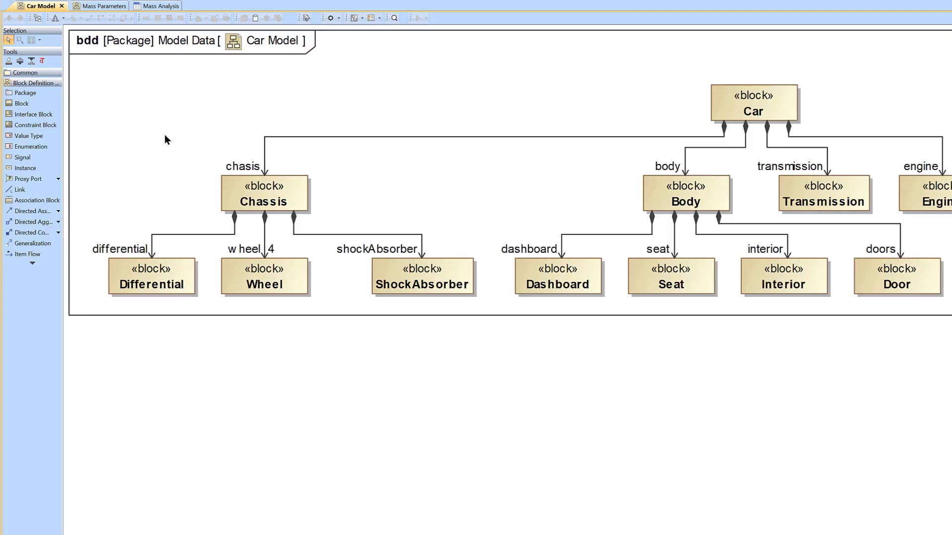
pyautogui.moveTo(86, 273); pyautogui.dragTo(944, 297)
# - Rename the MassiveObject block in the Mass Parameters diagram to Mass Object
pyautogui.click(112, 6)
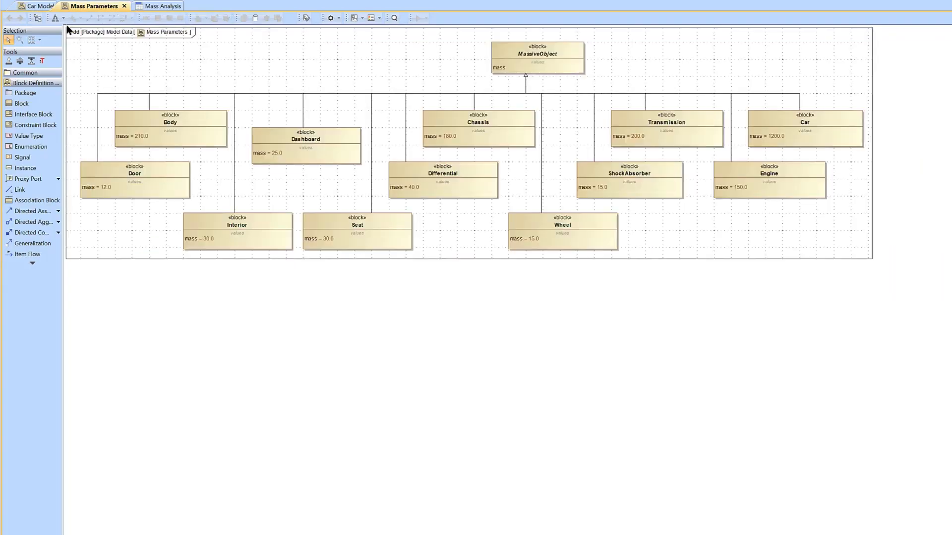
pyautogui.scroll(2, 67, 27)
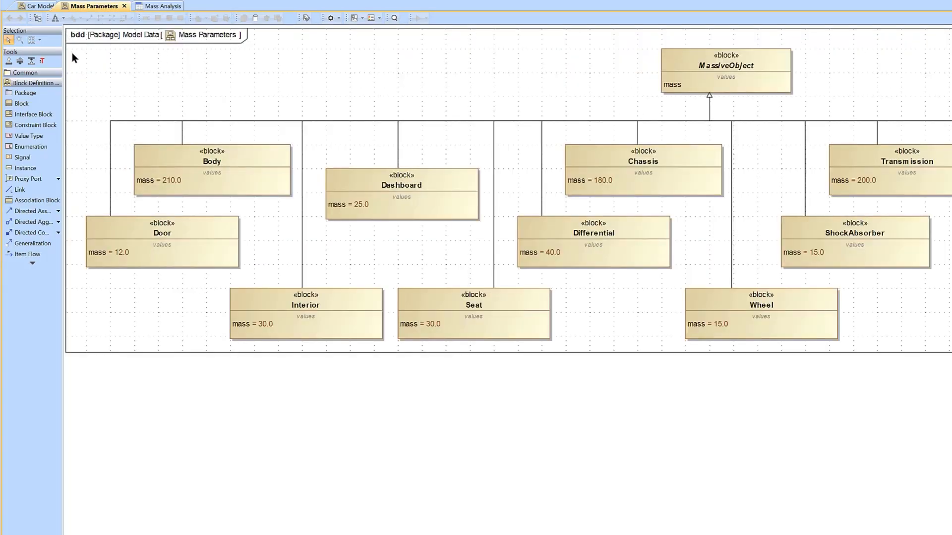
pyautogui.scroll(-1, 72, 52)
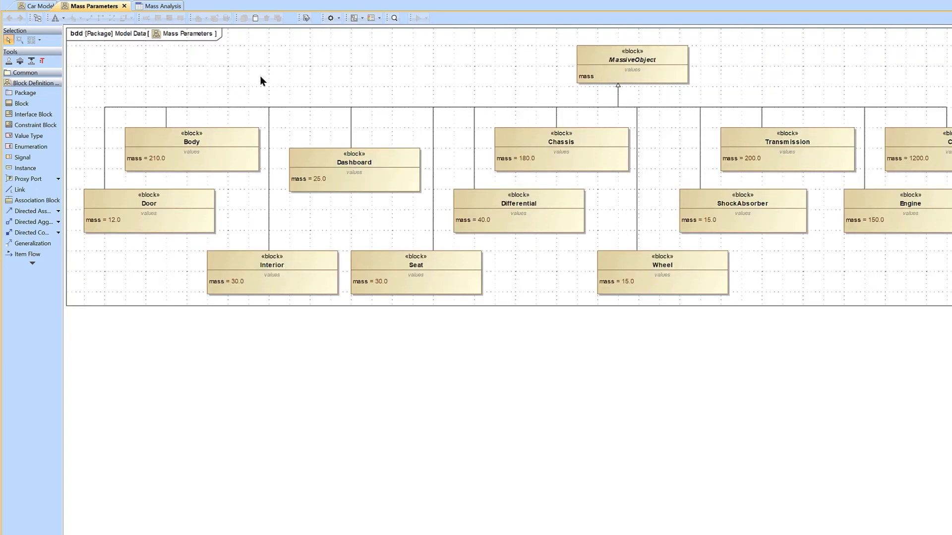
pyautogui.click(633, 62)
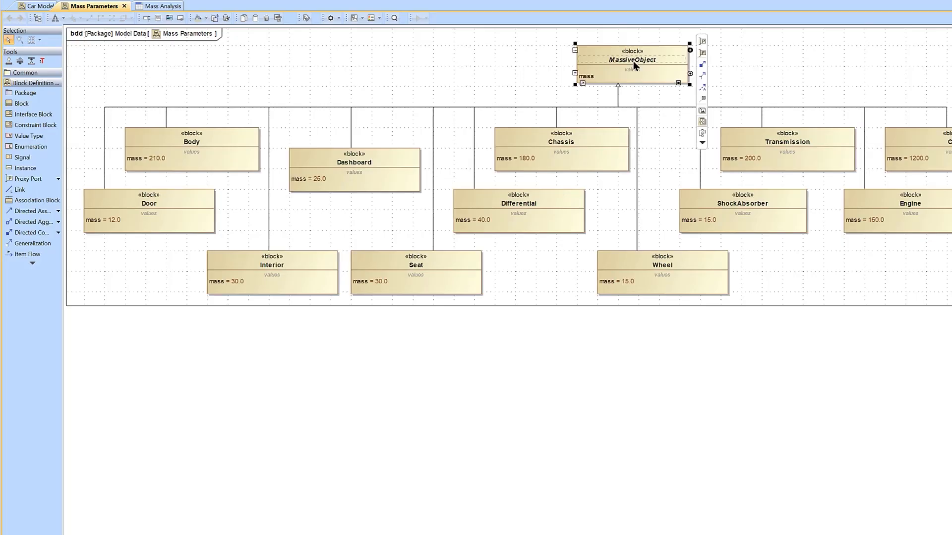
pyautogui.click(632, 61)
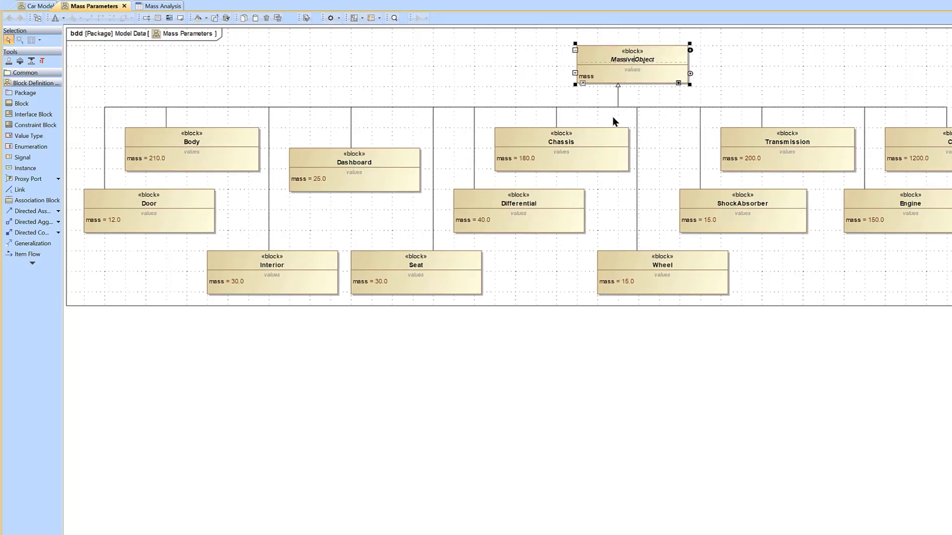
pyautogui.press('BackSpace')
pyautogui.press('BackSpace')
pyautogui.press('BackSpace')
pyautogui.click(509, 80)
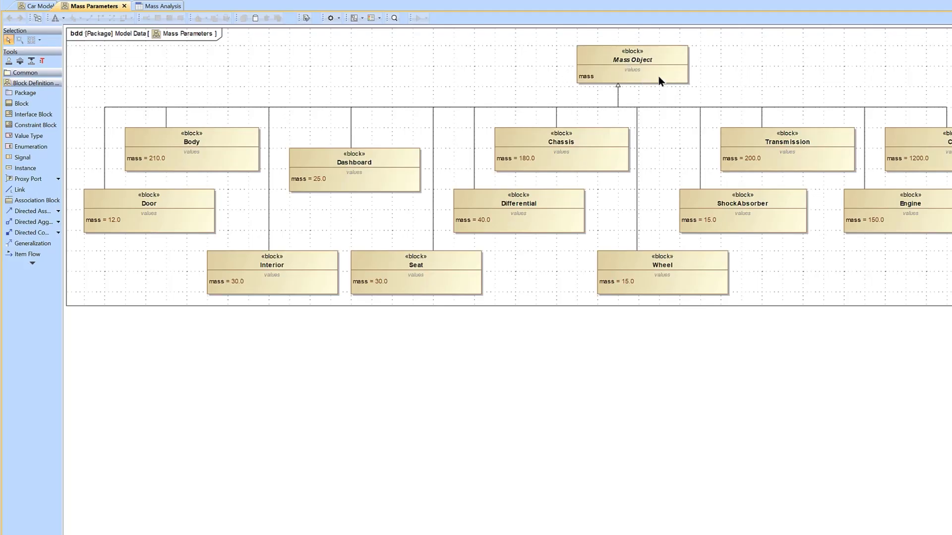
# - Inspect the mass value property of the Mass Object block and the mass value of the Door block
pyautogui.click(593, 78)
pyautogui.click(410, 93)
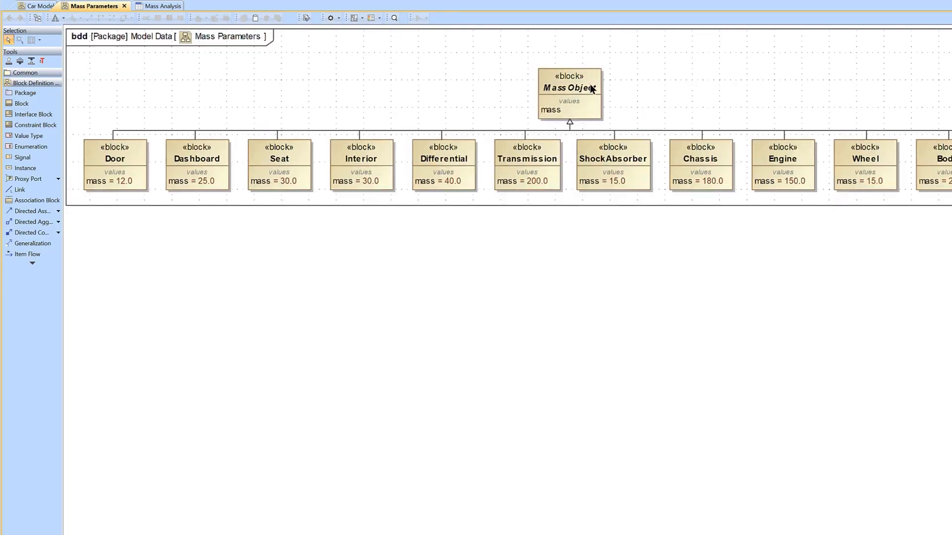
pyautogui.rightClick(120, 183)
pyautogui.click(375, 243)
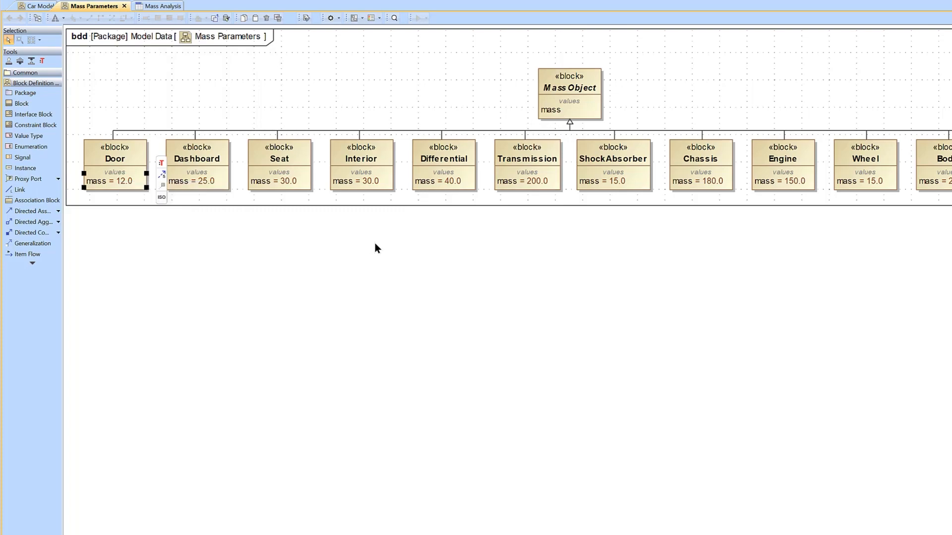
pyautogui.click(582, 225)
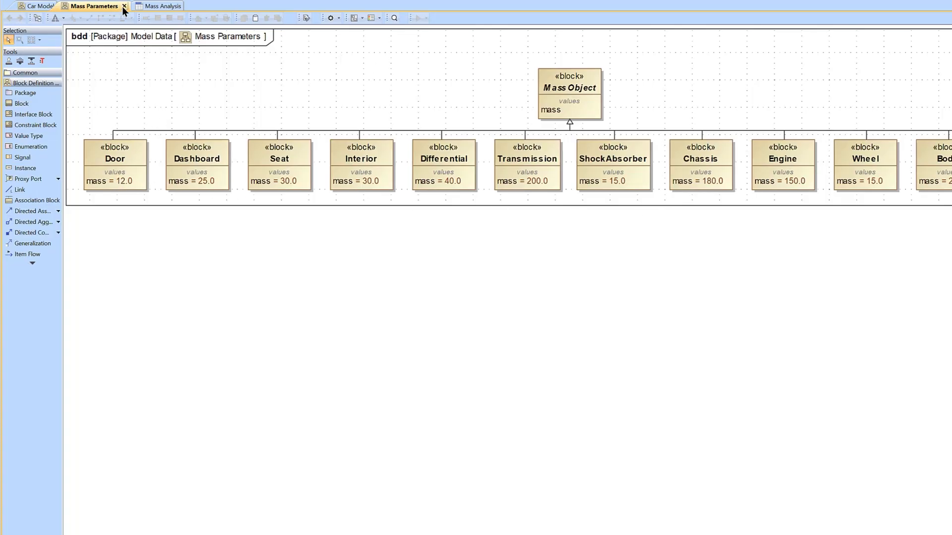
# - Return to the Car Model diagram and review the composition between the Car and Chassis blocks
pyautogui.click(40, 6)
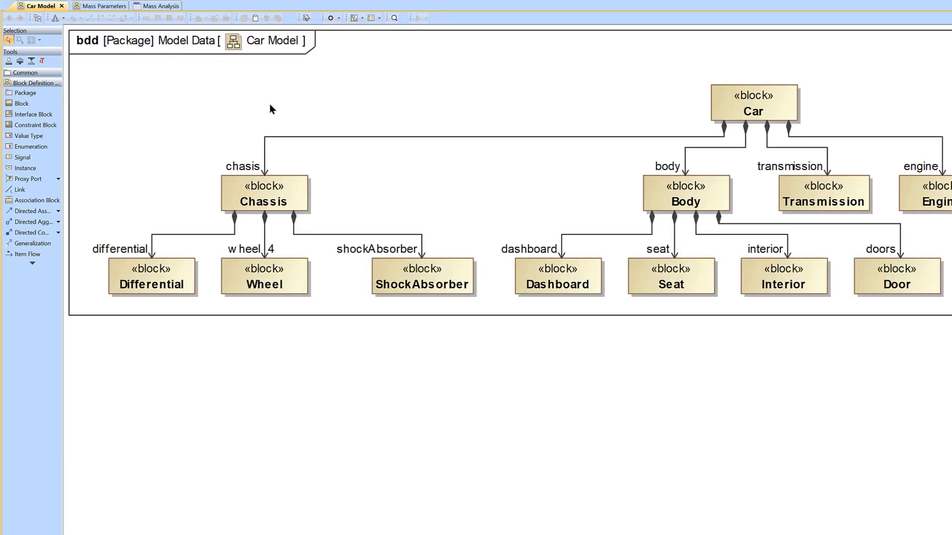
pyautogui.click(285, 192)
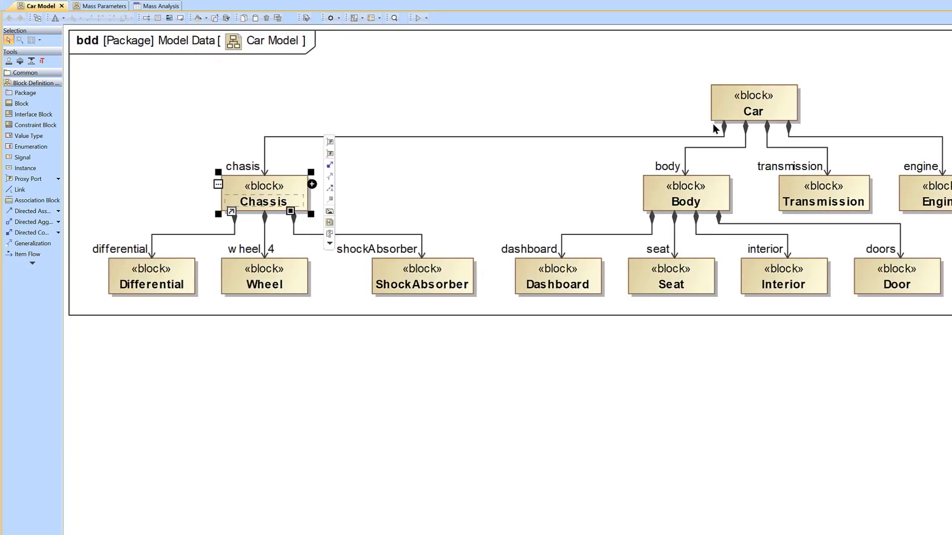
pyautogui.click(746, 116)
pyautogui.click(288, 203)
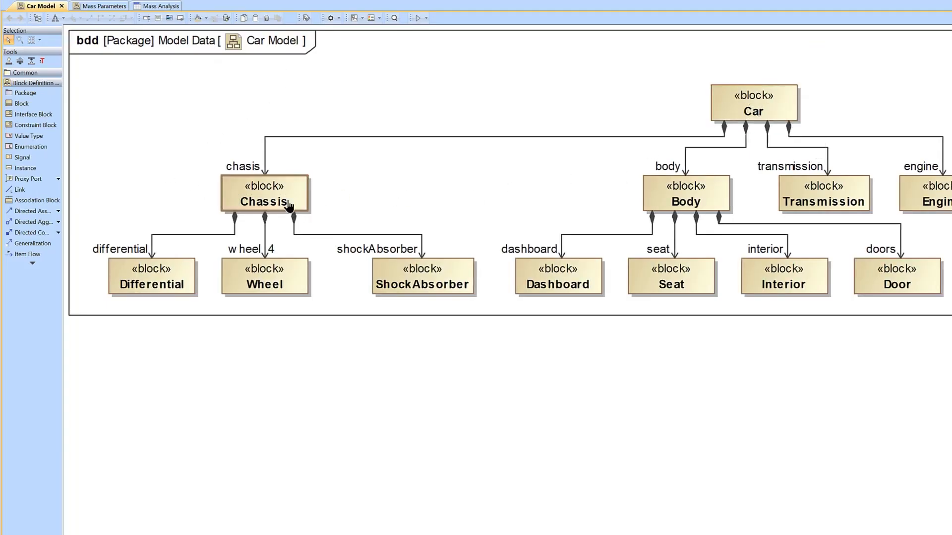
pyautogui.click(759, 199)
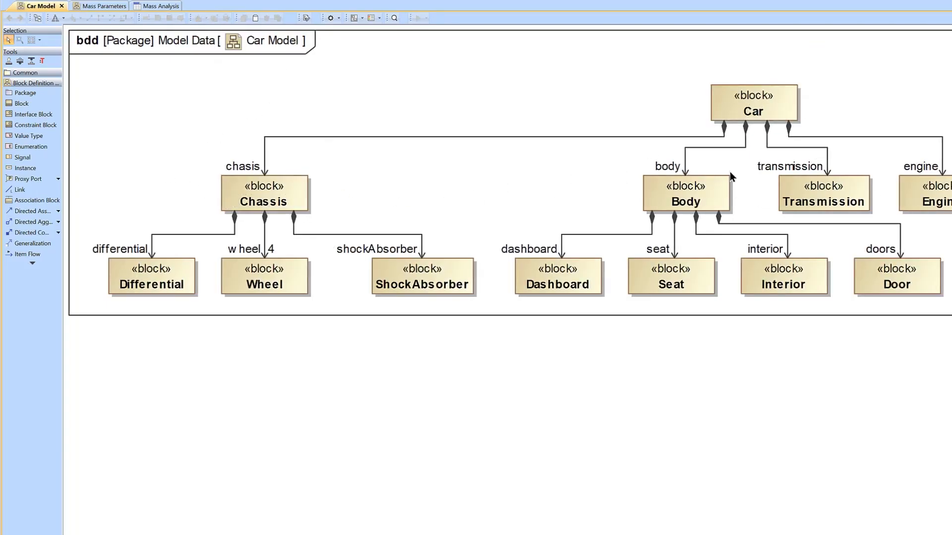
# - Revisit the Mass Parameters diagram, open the Mass Analysis table, and widen the model tree beside it
pyautogui.click(106, 7)
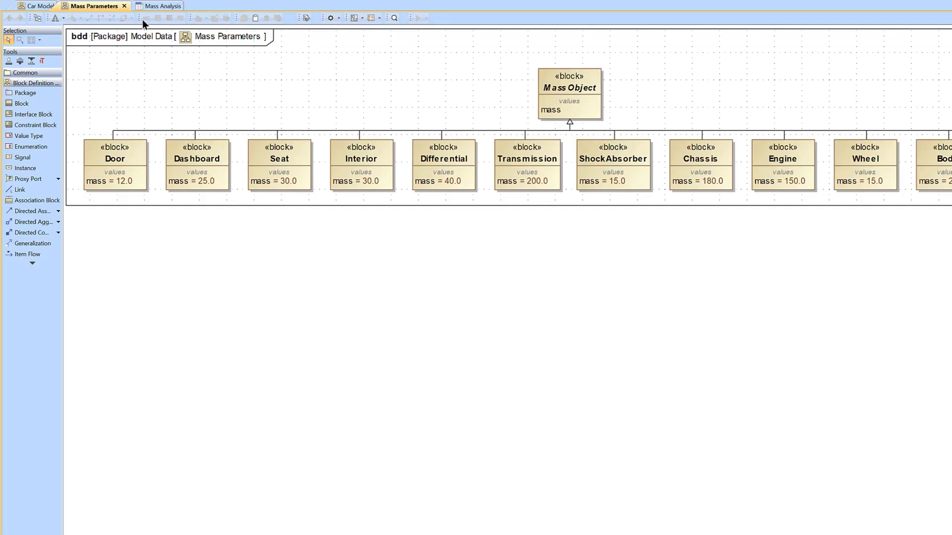
pyautogui.click(149, 6)
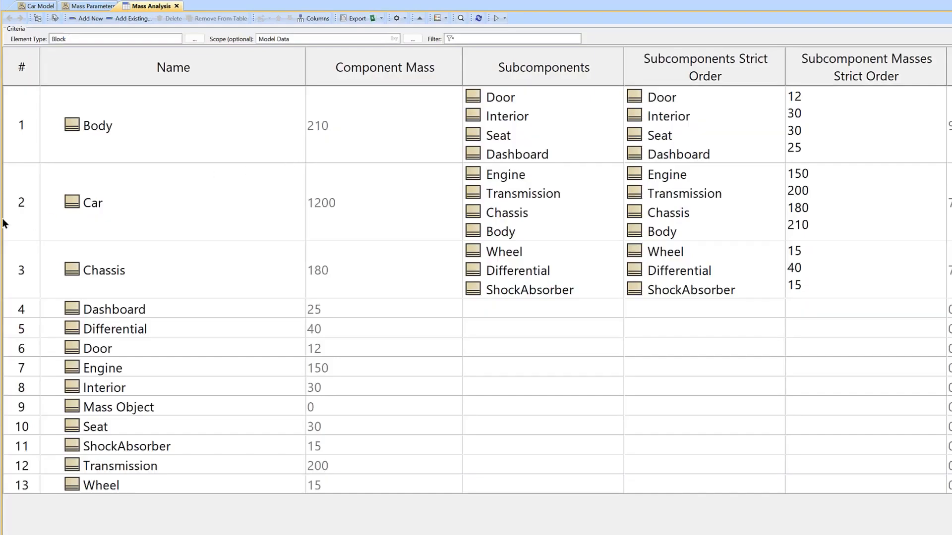
pyautogui.moveTo(4, 219); pyautogui.dragTo(94, 215)
pyautogui.moveTo(285, 53); pyautogui.dragTo(396, 70)
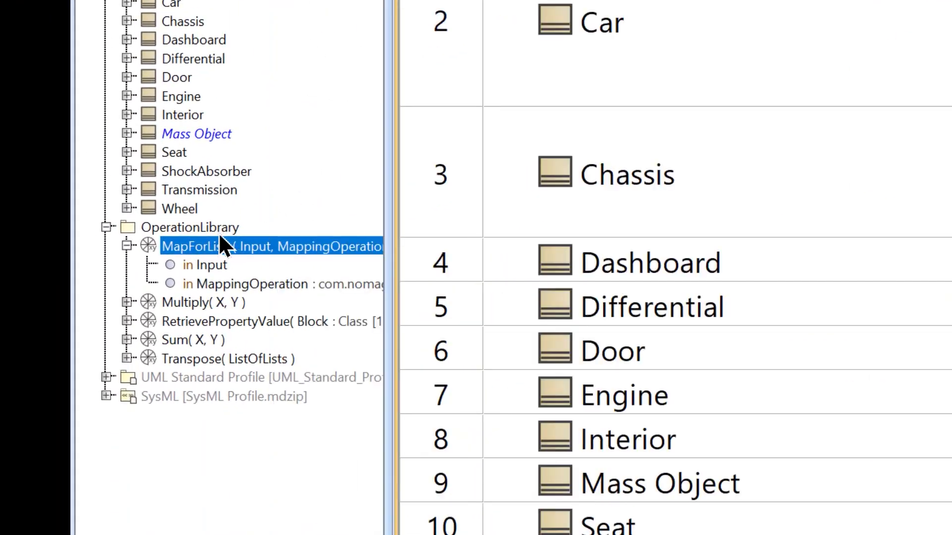
# - Review the OperationLibrary operations and MapForLists' parameters, widening the model tree until the full signatures fit
pyautogui.click(126, 245)
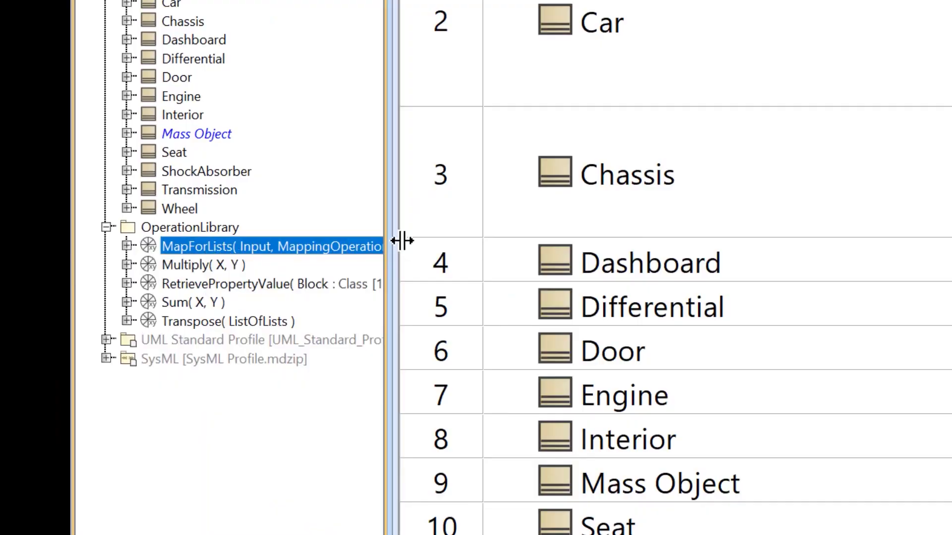
pyautogui.moveTo(400, 242); pyautogui.dragTo(513, 251)
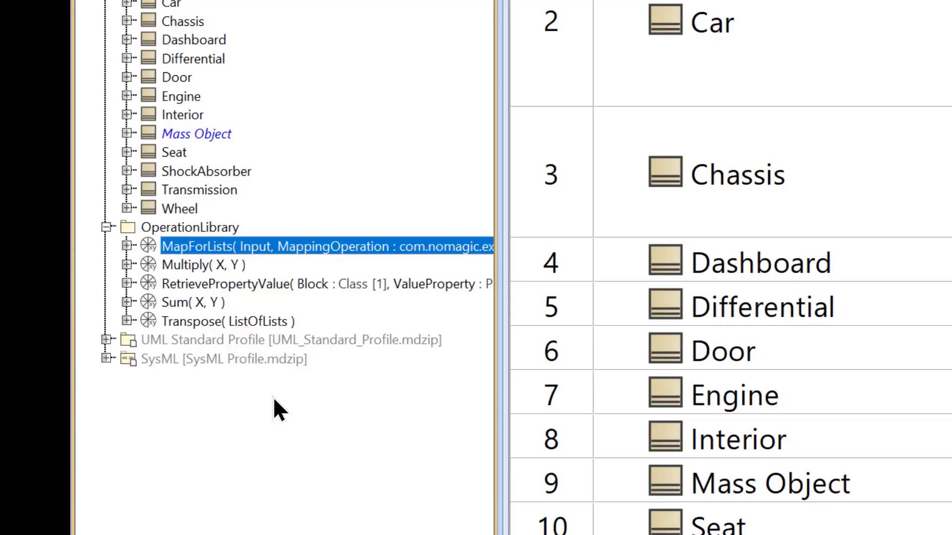
pyautogui.click(127, 245)
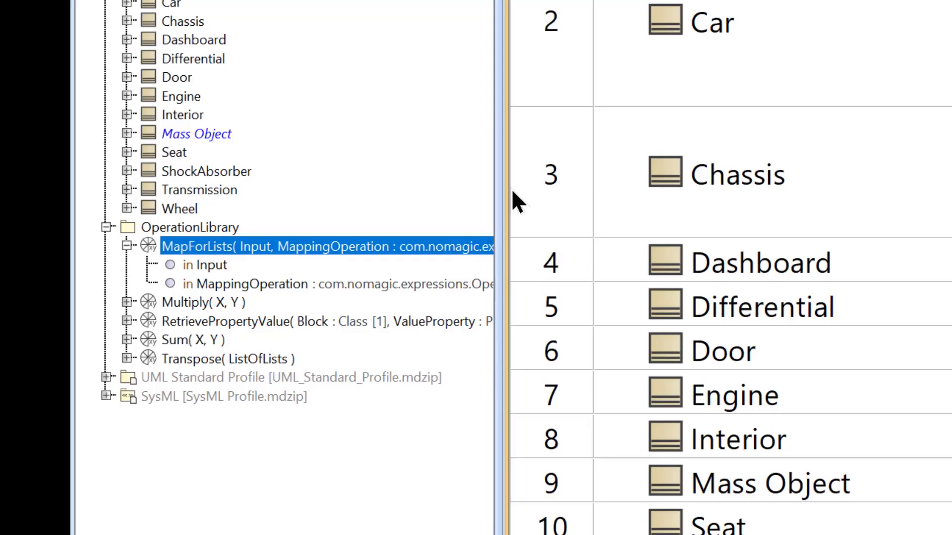
pyautogui.moveTo(495, 183); pyautogui.dragTo(649, 192)
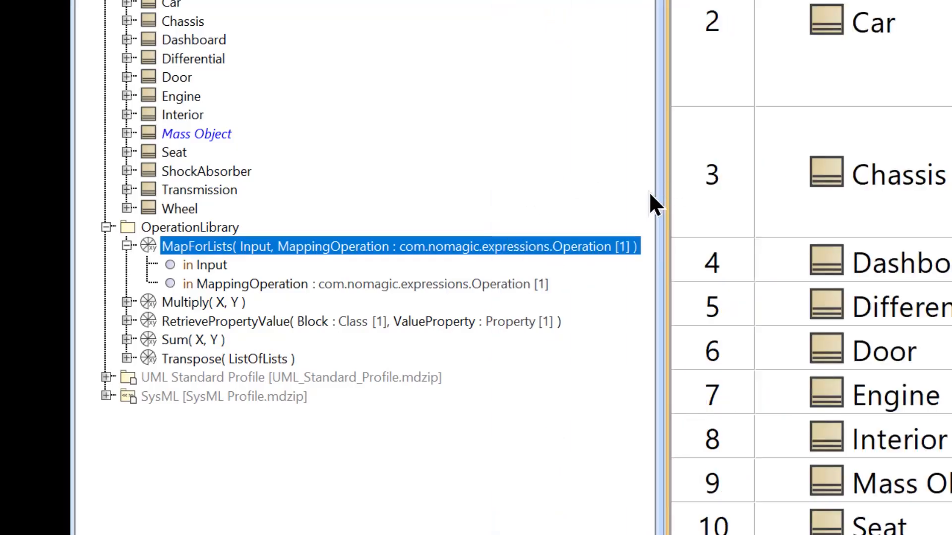
# - Open the specification of the MapForLists opaque behavior and its Body and Language editor
pyautogui.rightClick(210, 246)
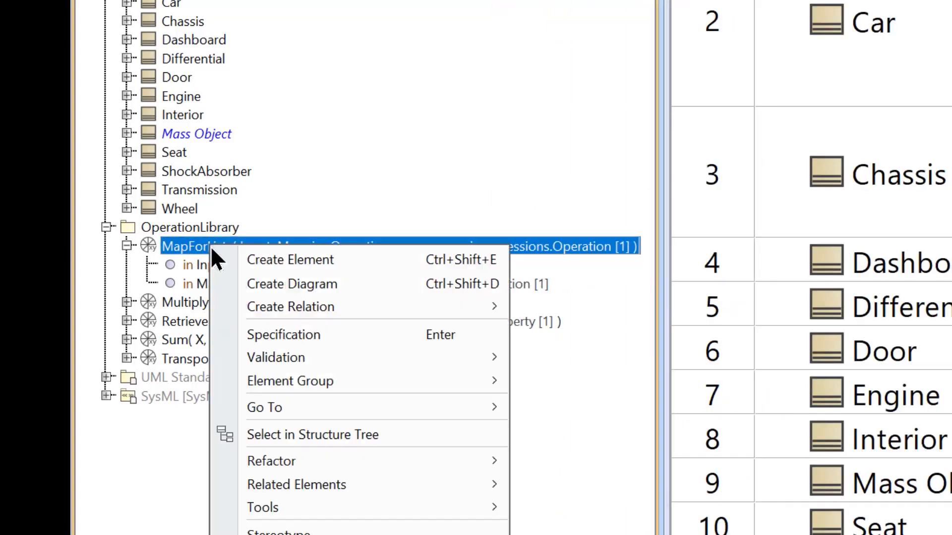
pyautogui.click(310, 337)
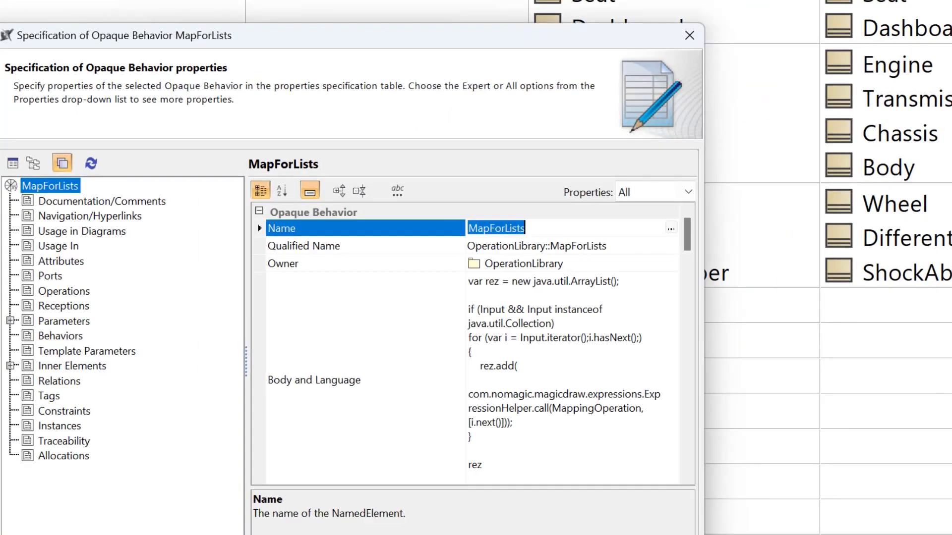
pyautogui.click(659, 321)
pyautogui.click(666, 276)
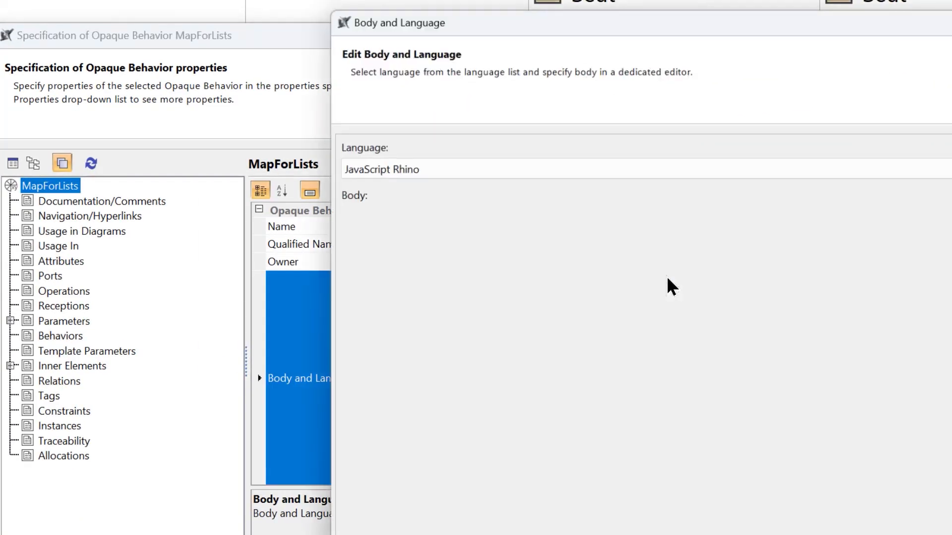
# - Read the MapForLists script in the Body and Language editor, and close the editor and the specification
pyautogui.moveTo(644, 20); pyautogui.dragTo(327, 10)
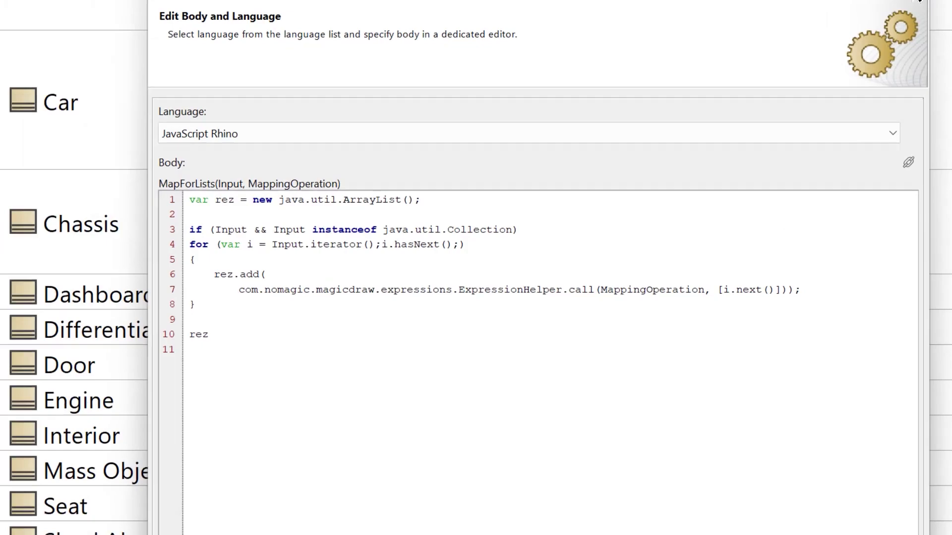
pyautogui.click(788, 9)
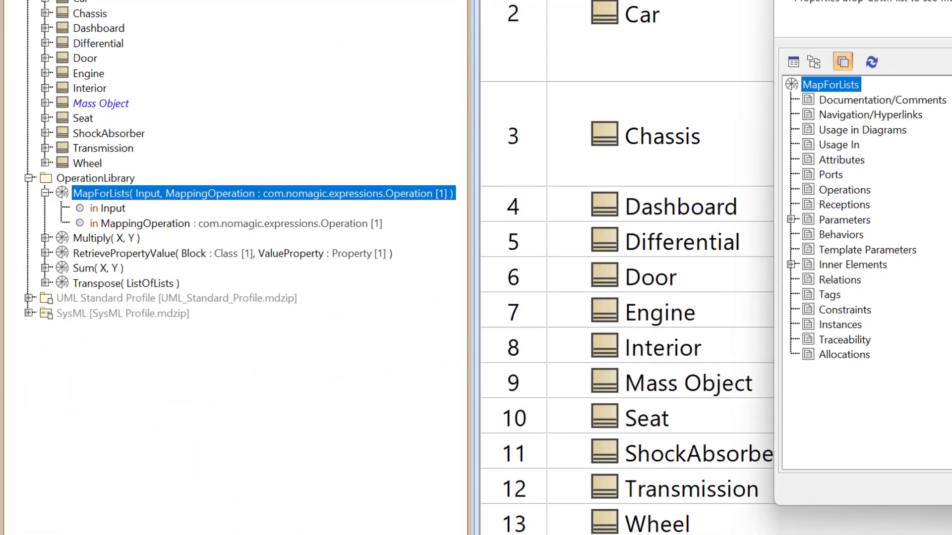
pyautogui.press('Escape')
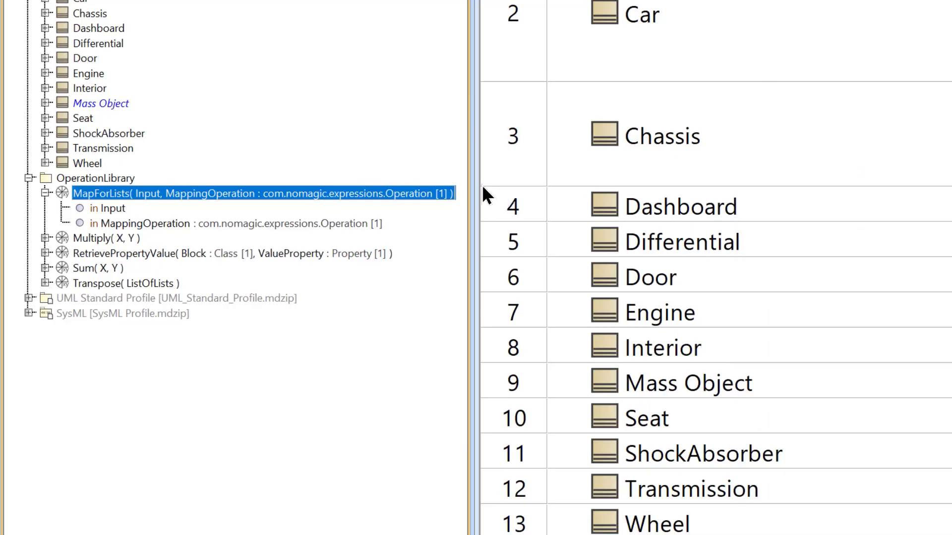
# - Expand the parameters of Multiply and RetrievePropertyValue in the OperationLibrary, and open RetrievePropertyValue's specification and its Body and Language editor
pyautogui.click(45, 238)
pyautogui.click(44, 283)
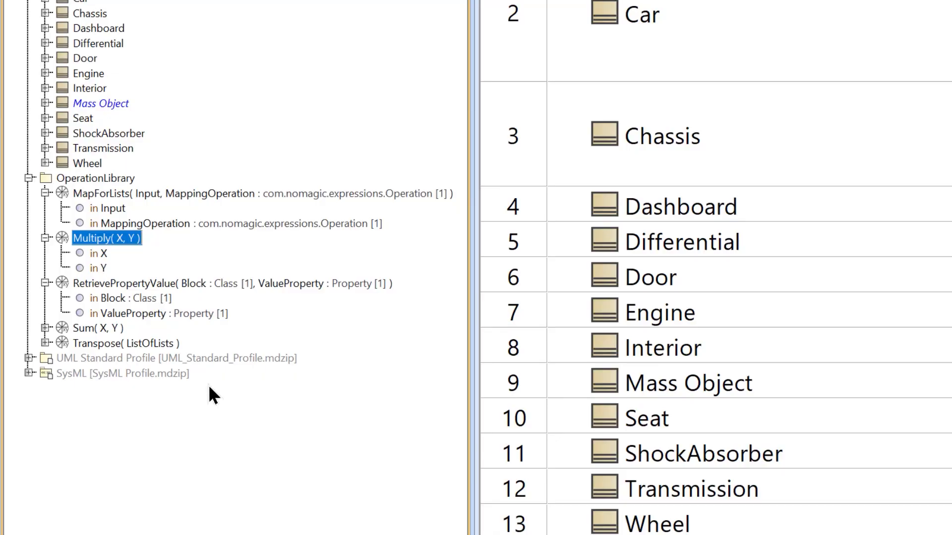
pyautogui.click(178, 291)
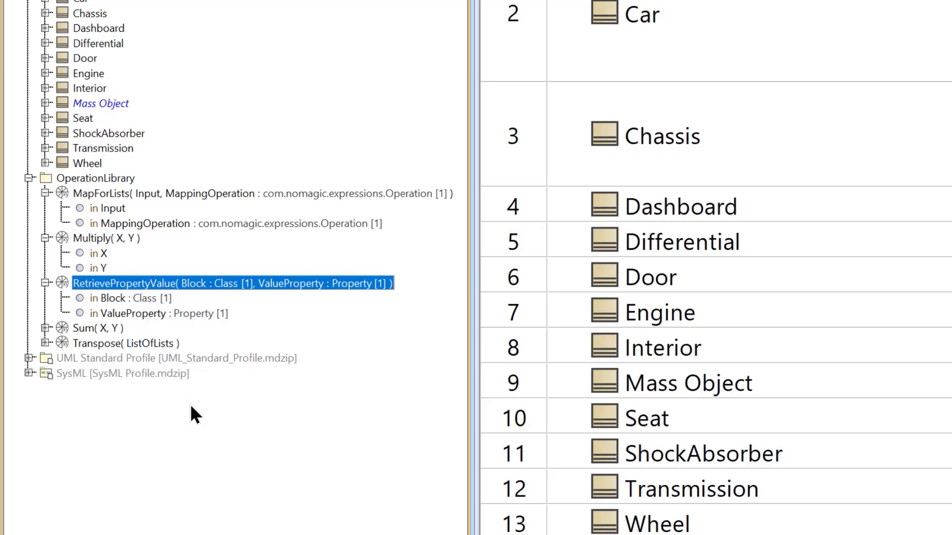
pyautogui.rightClick(173, 285)
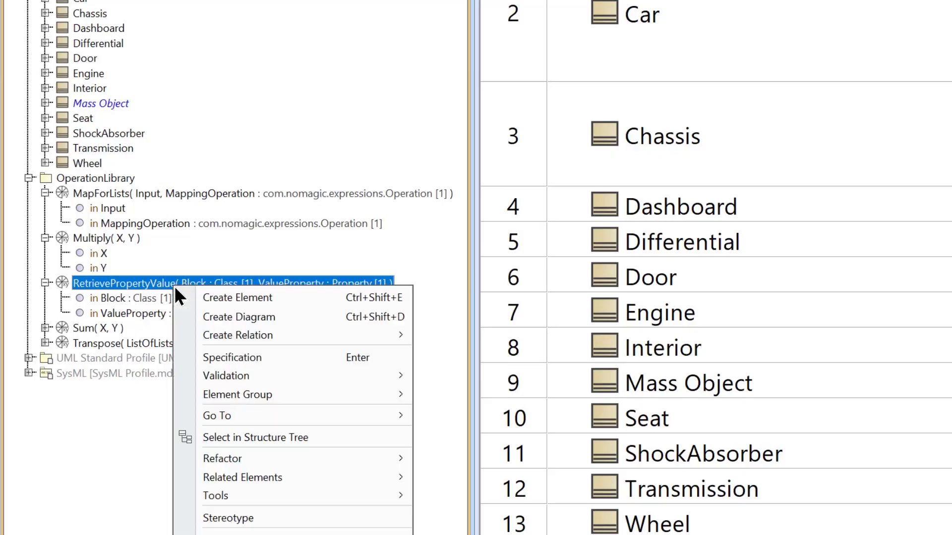
pyautogui.click(239, 357)
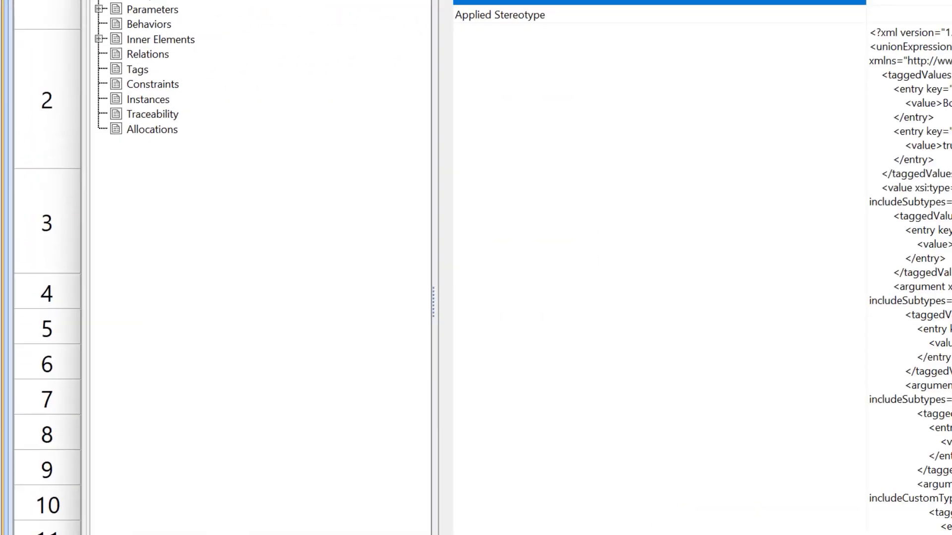
pyautogui.click(465, 181)
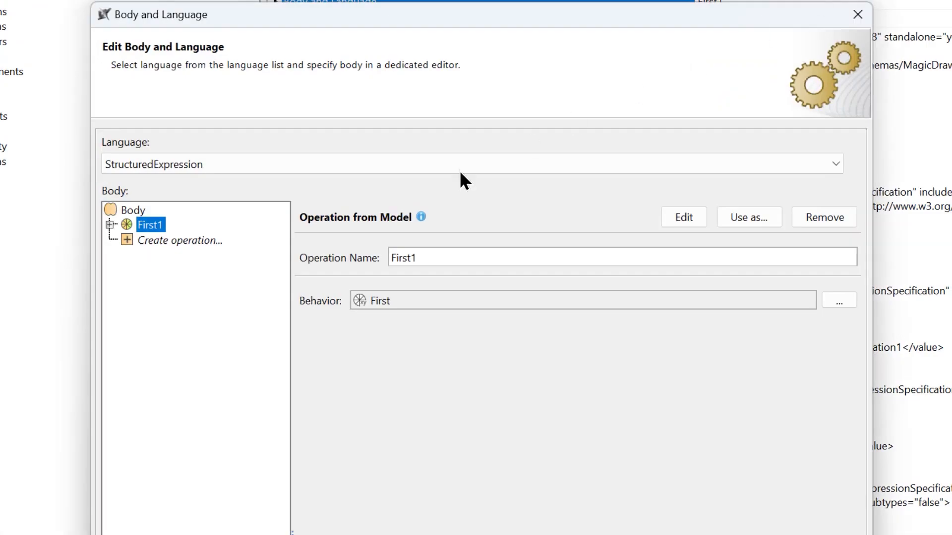
# - Expand the First1 operation through its Metachain Navigation1 input to the Intersect1 context, widening the body tree, and inspect each operation
pyautogui.click(109, 224)
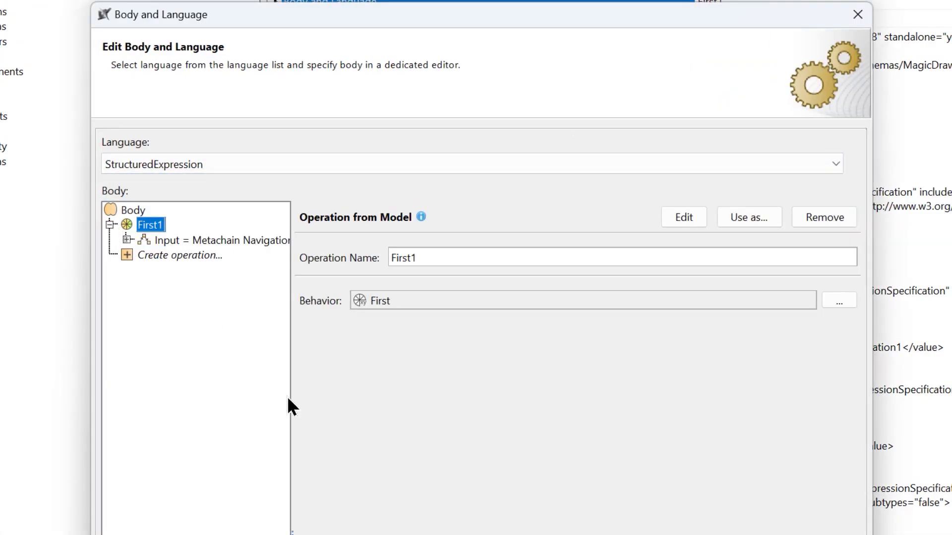
pyautogui.moveTo(291, 395); pyautogui.dragTo(352, 401)
pyautogui.click(181, 240)
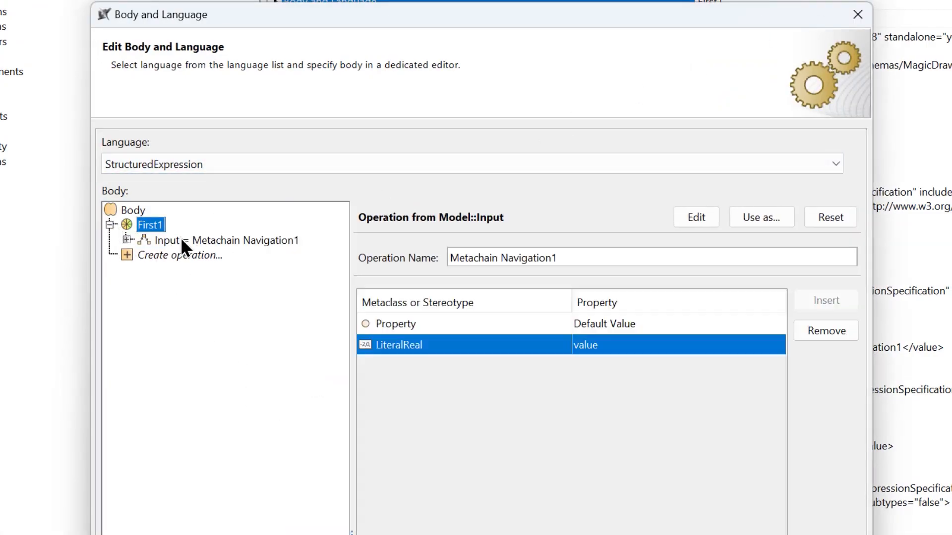
pyautogui.doubleClick(169, 238)
pyautogui.click(143, 254)
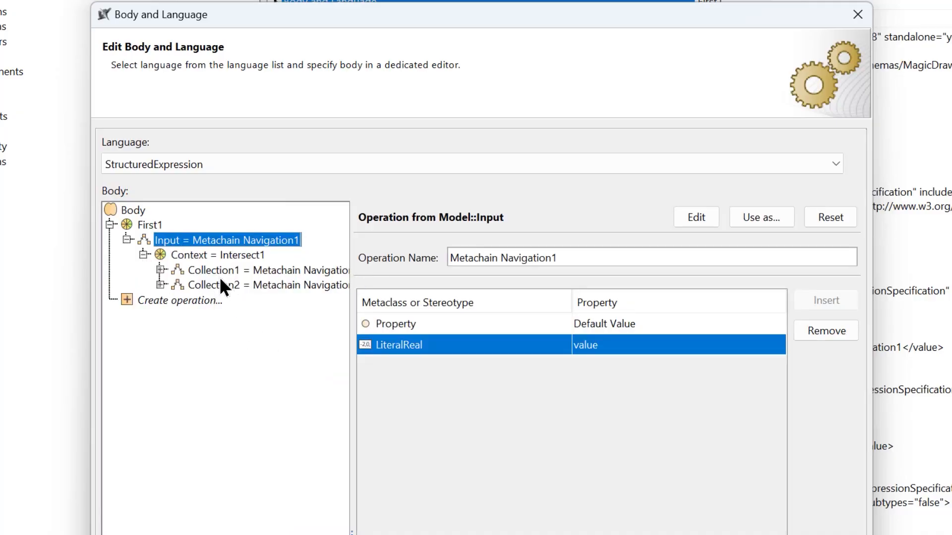
pyautogui.click(195, 255)
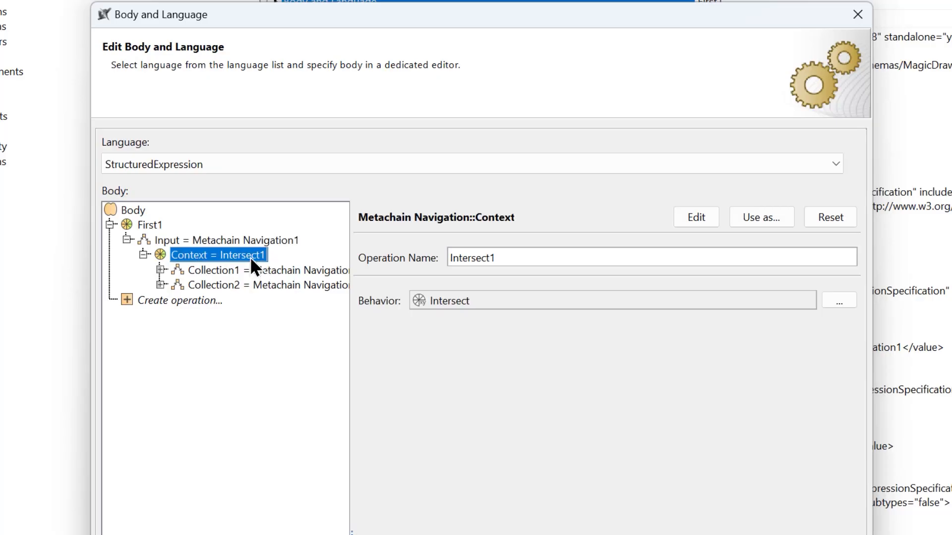
# - Inspect Intersect1's Collection1 navigation and the values available for its Block context
pyautogui.click(222, 270)
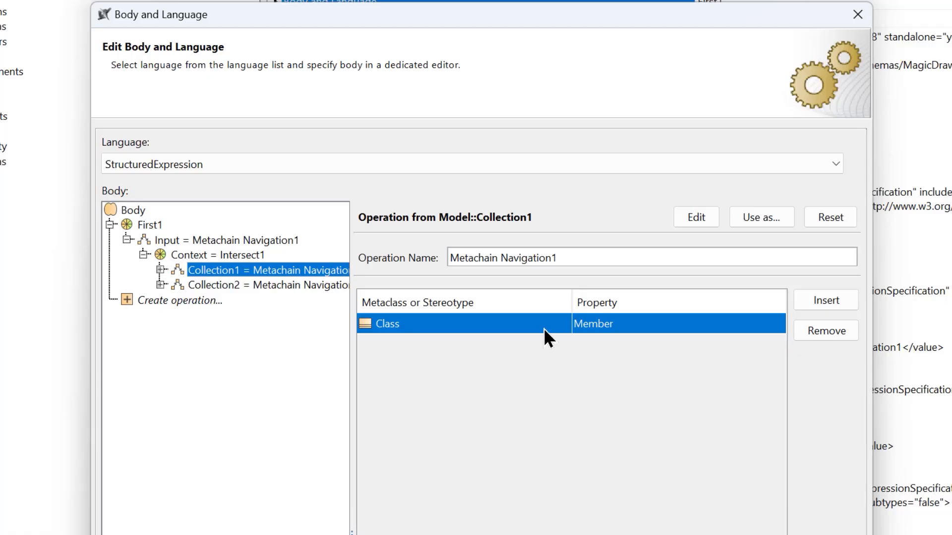
pyautogui.click(159, 270)
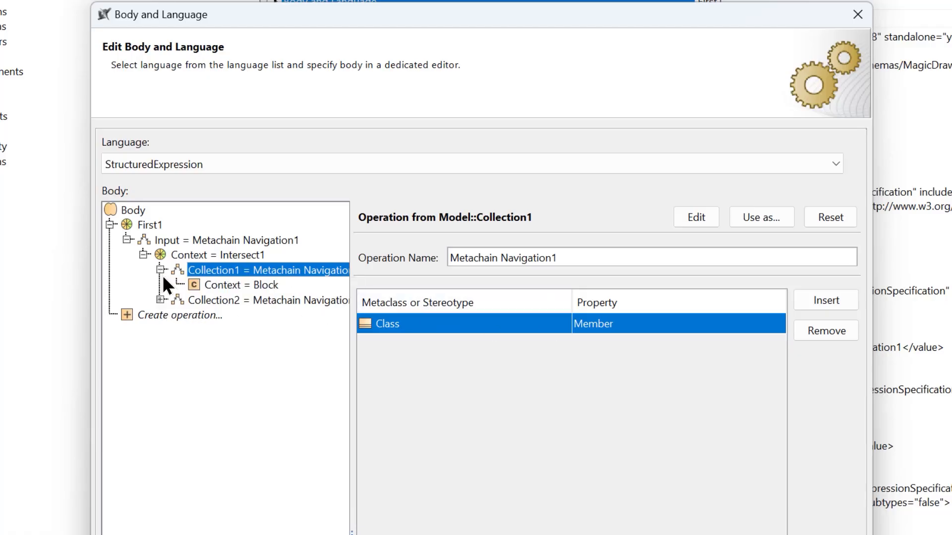
pyautogui.click(234, 286)
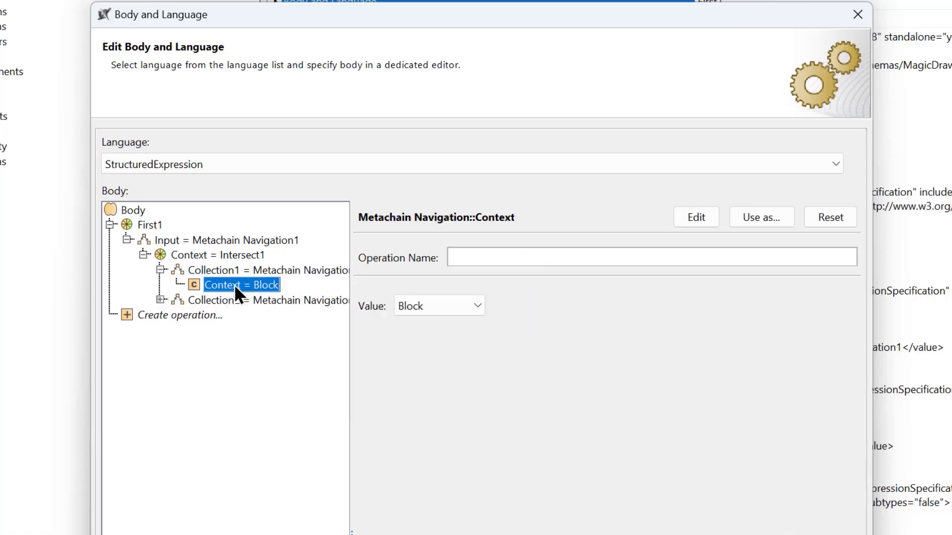
pyautogui.click(480, 305)
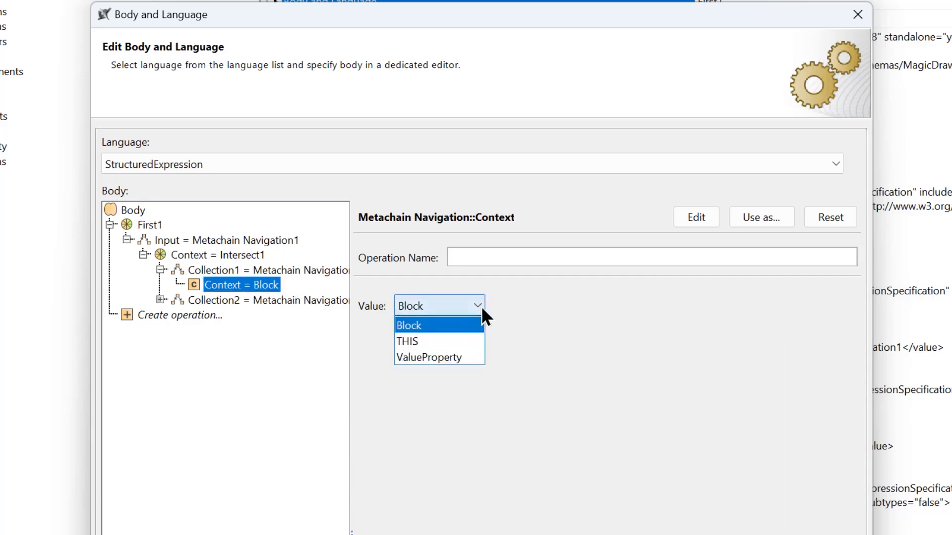
# - Inspect Intersect1's Collection2 navigation over _propertyOfRedefinedProperty and its ValueProperty context
pyautogui.click(159, 299)
pyautogui.click(159, 300)
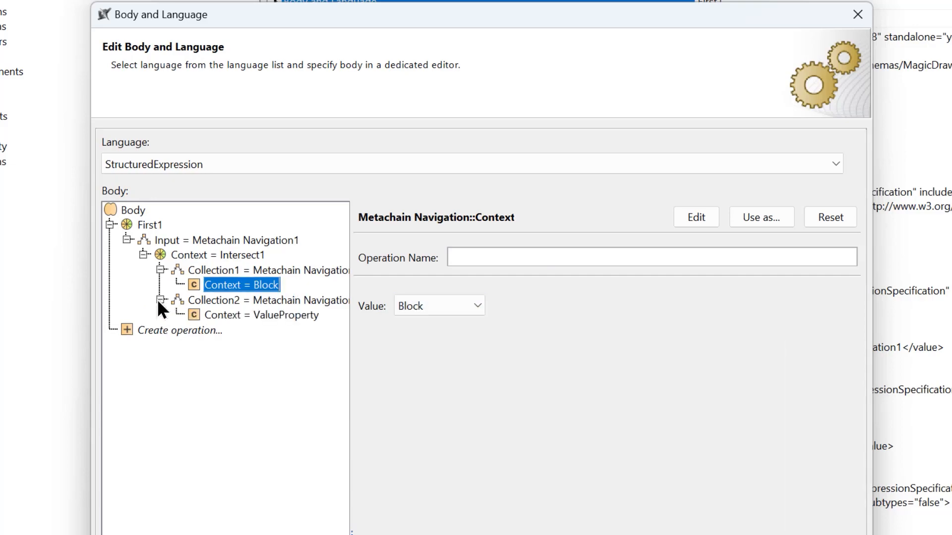
pyautogui.click(201, 299)
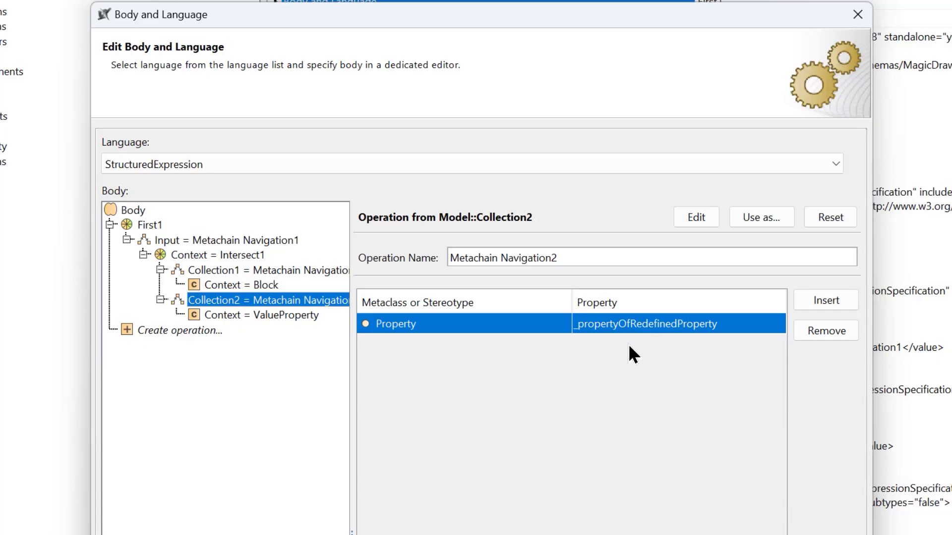
pyautogui.click(246, 315)
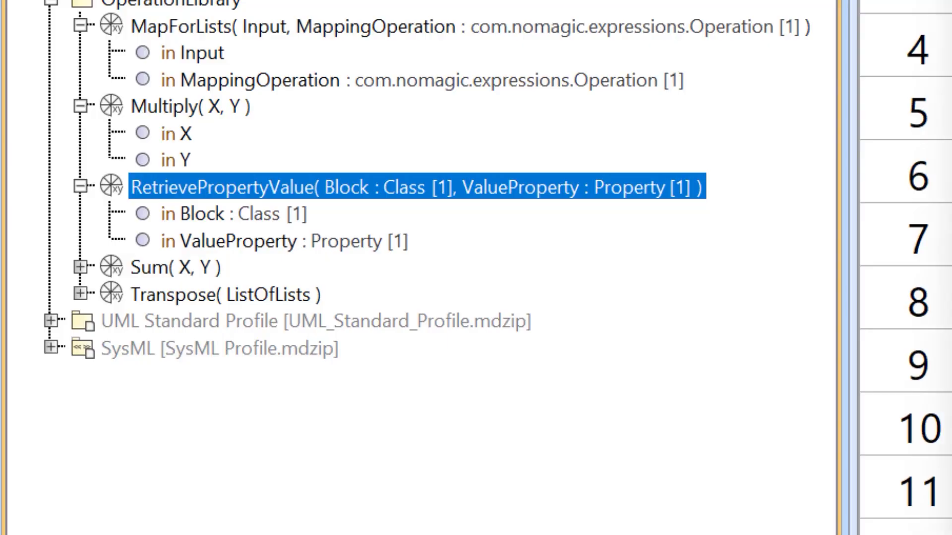
# - Expand the Sum operation's parameters, open its specification clear of the table headers, and open its Body and Language editor
pyautogui.click(174, 268)
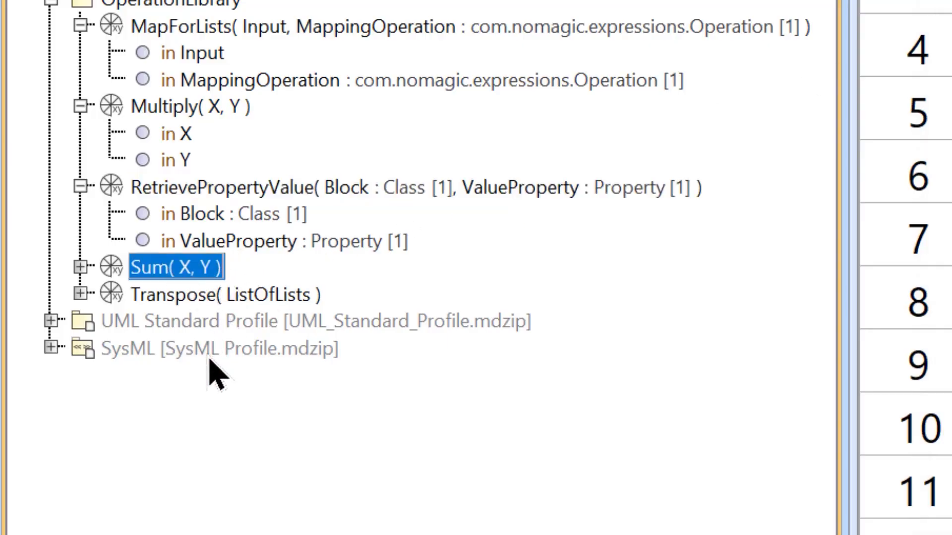
pyautogui.click(81, 268)
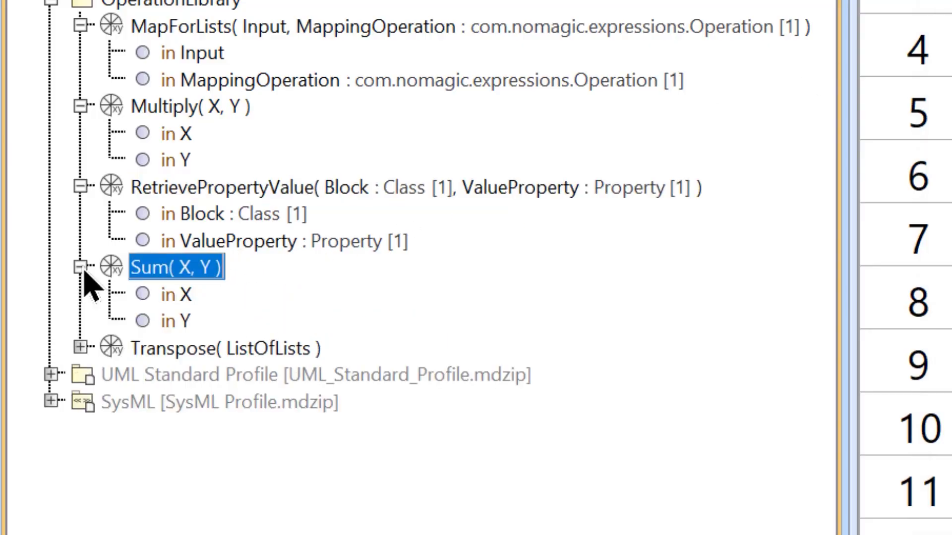
pyautogui.rightClick(198, 271)
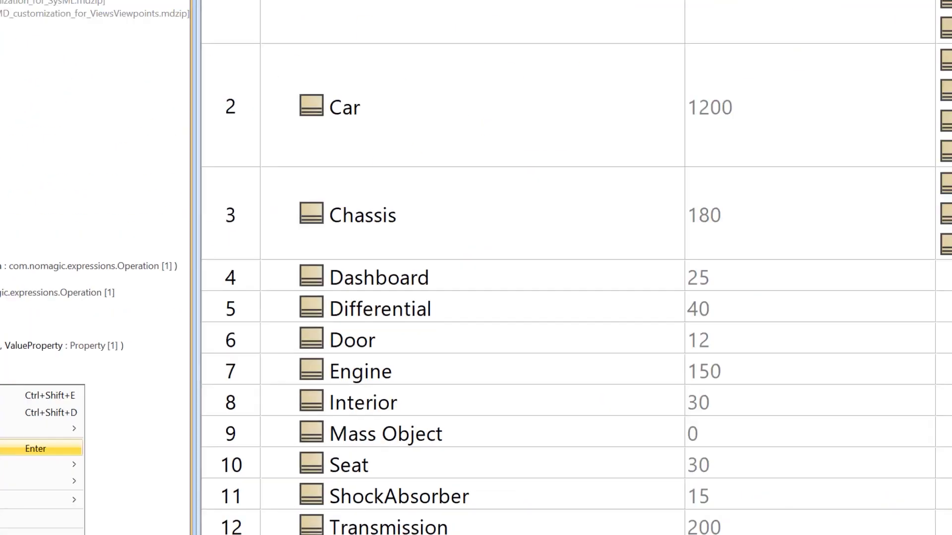
pyautogui.press('Return')
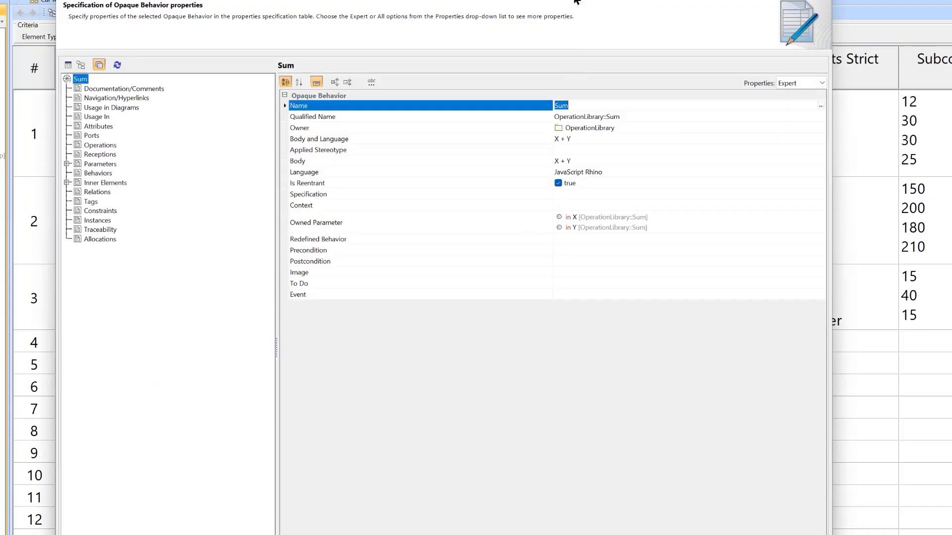
pyautogui.moveTo(575, 1); pyautogui.dragTo(532, 106)
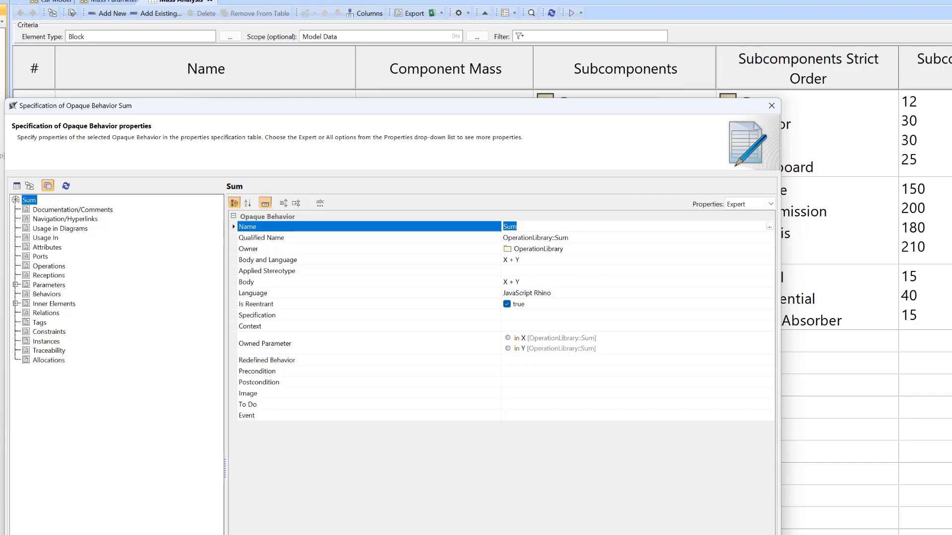
pyautogui.click(630, 259)
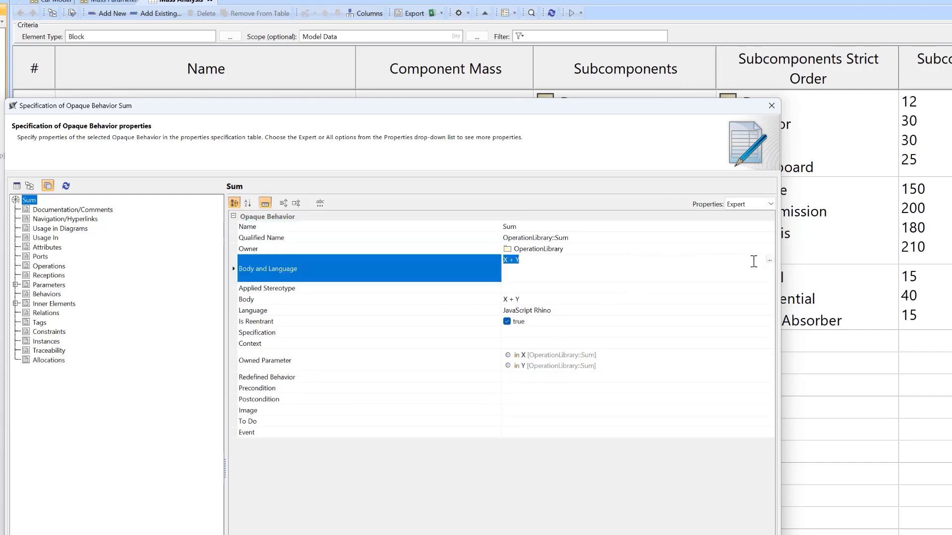
pyautogui.click(770, 260)
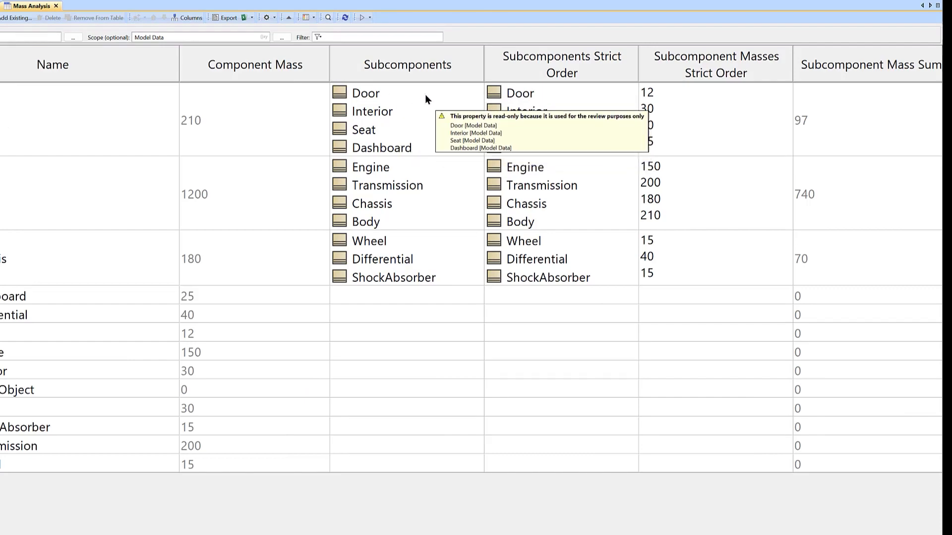
# - Open the Subcomponents and SubcomponentsStrictOrder derived property expressions and expand their Metachain Navigation and MapForLists1 operations
pyautogui.rightClick(422, 72)
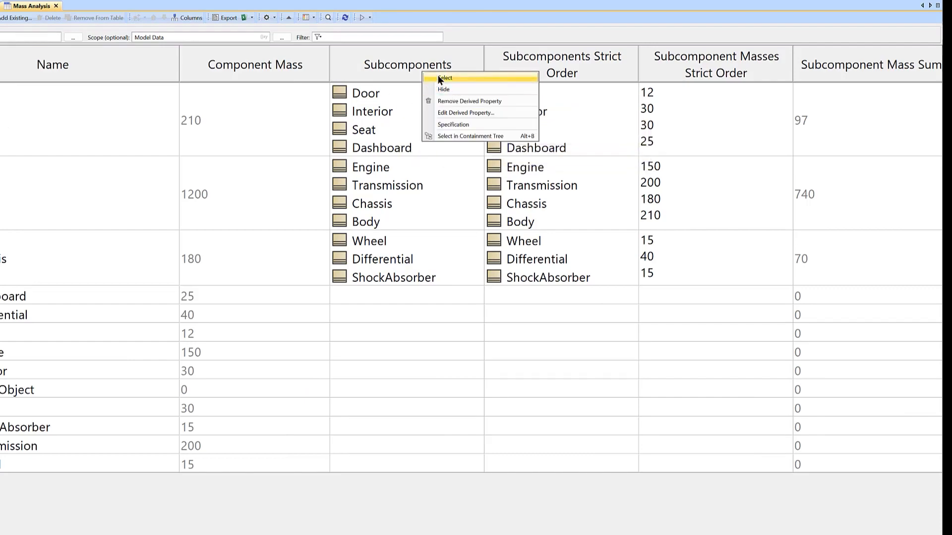
pyautogui.click(457, 114)
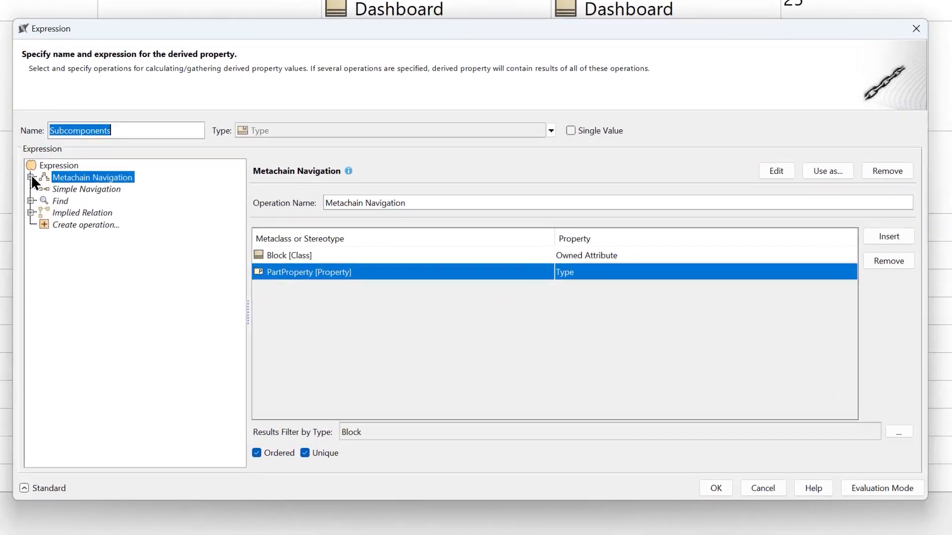
pyautogui.click(30, 177)
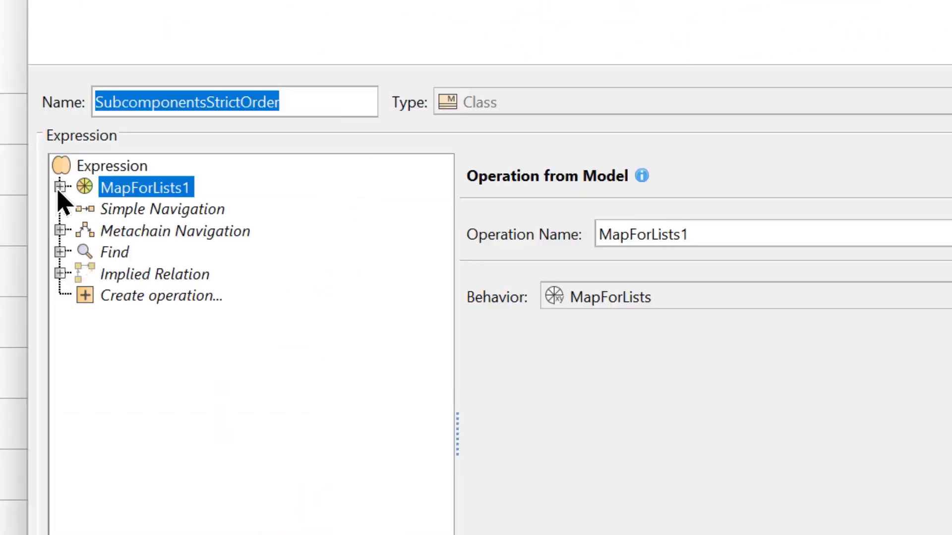
pyautogui.click(56, 186)
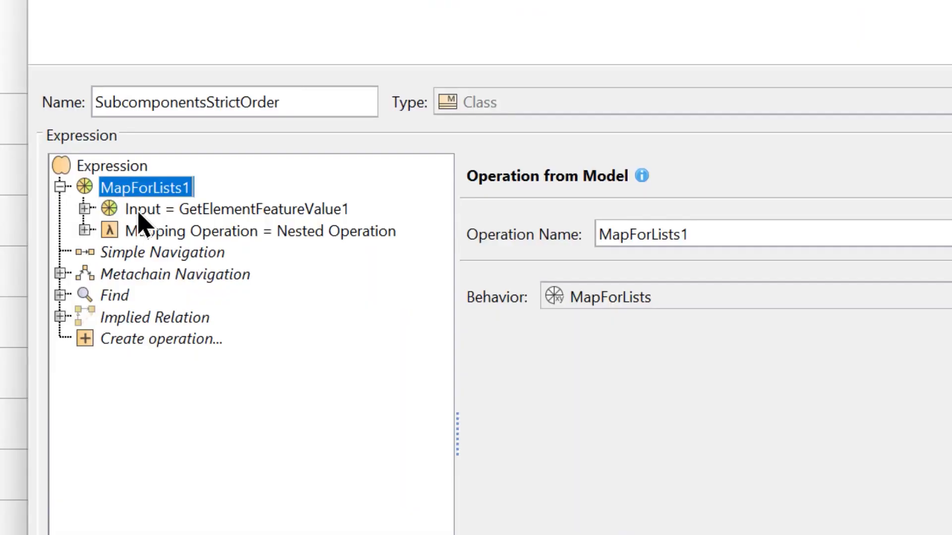
# - Add a second operation from the model, MapForLists from OperationLibrary, to the SubcomponentsStrictOrder expression
pyautogui.click(160, 342)
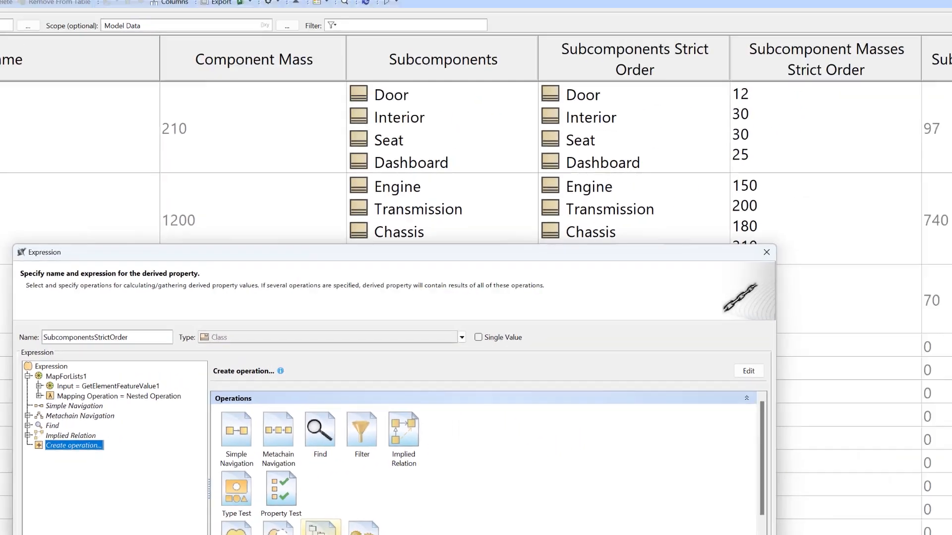
pyautogui.click(622, 526)
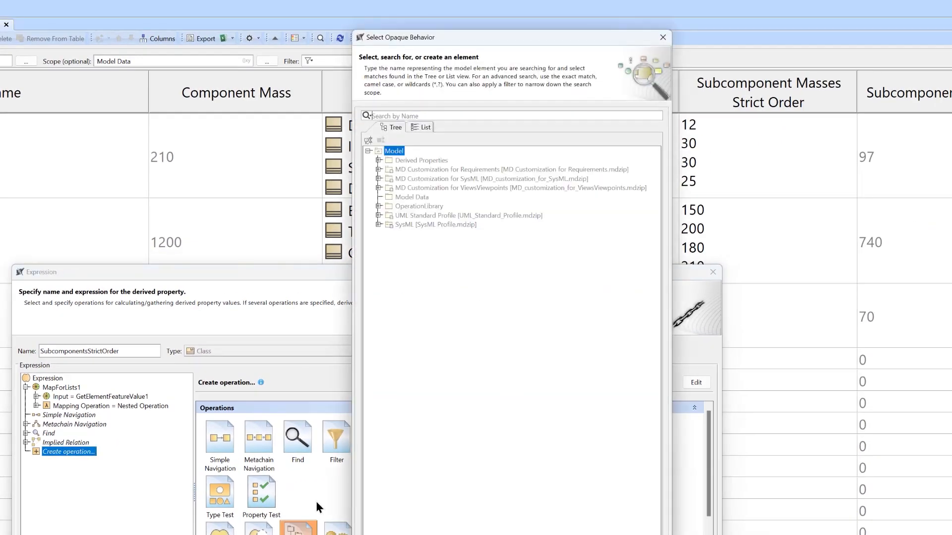
pyautogui.write('map')
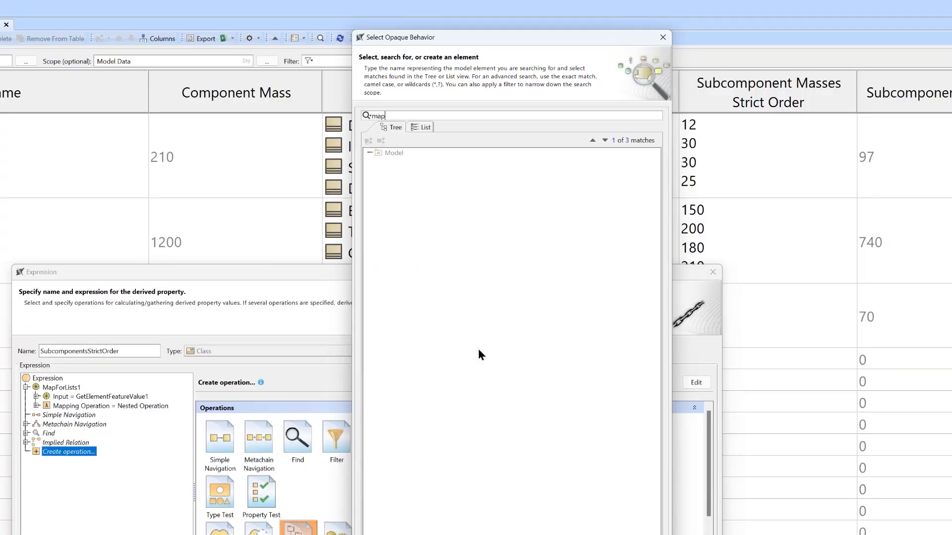
pyautogui.click(426, 190)
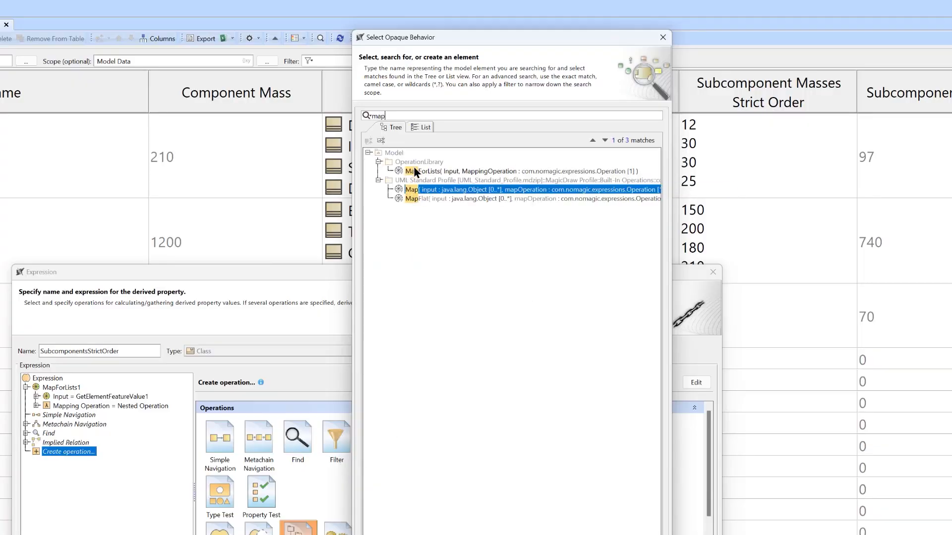
pyautogui.click(416, 171)
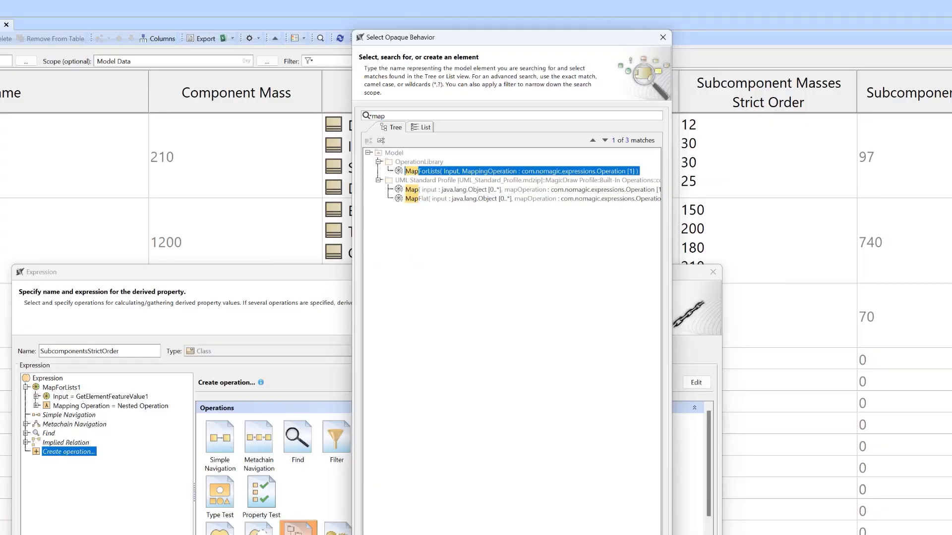
pyautogui.press('Return')
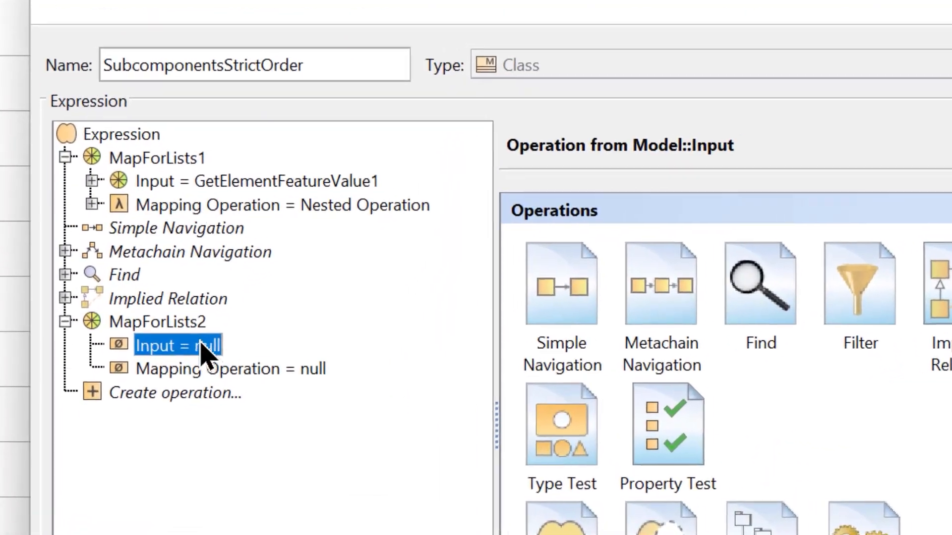
# - Expand MapForLists1's GetElementFeatureValue1 input to examine its Element and Feature Name arguments
pyautogui.click(166, 367)
pyautogui.click(191, 179)
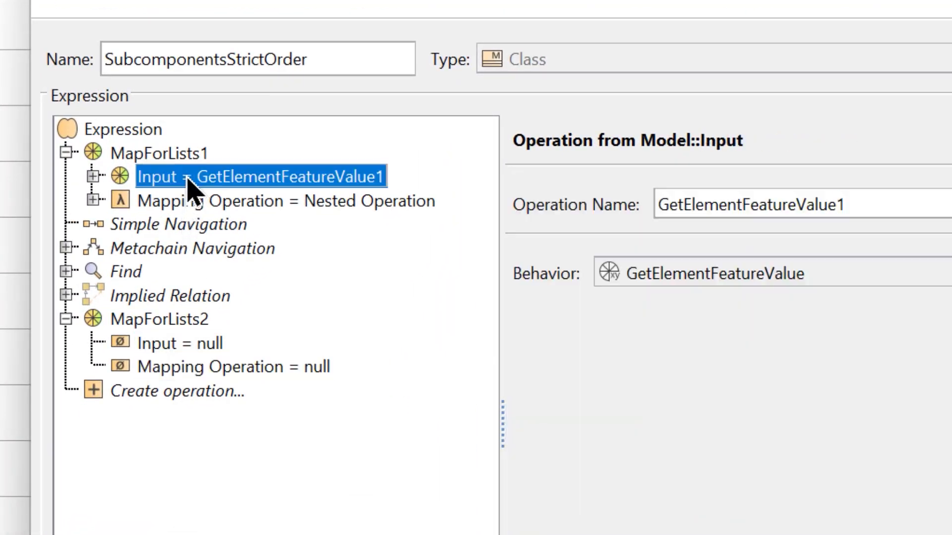
pyautogui.click(92, 177)
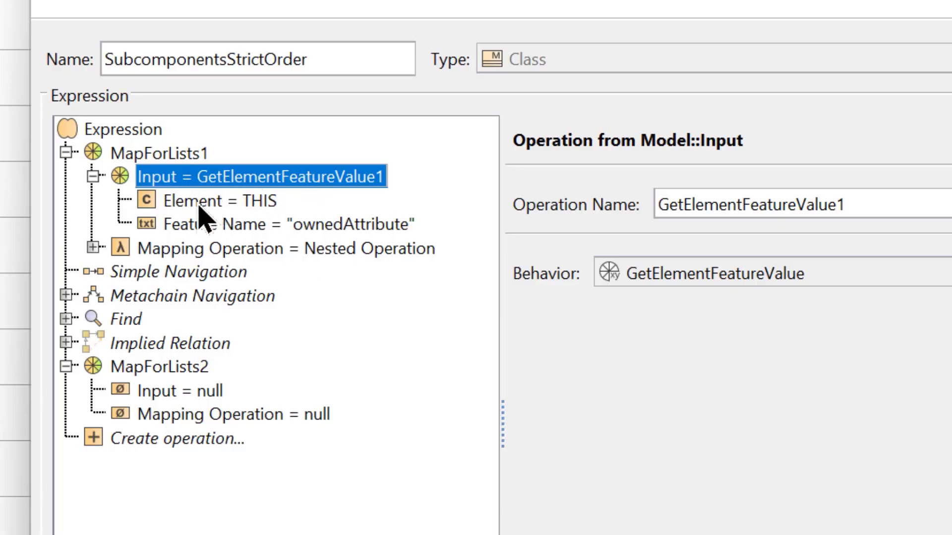
# - Set the Input of MapForLists2 to the built-in GetElementFeatureValue operation from the model
pyautogui.click(190, 394)
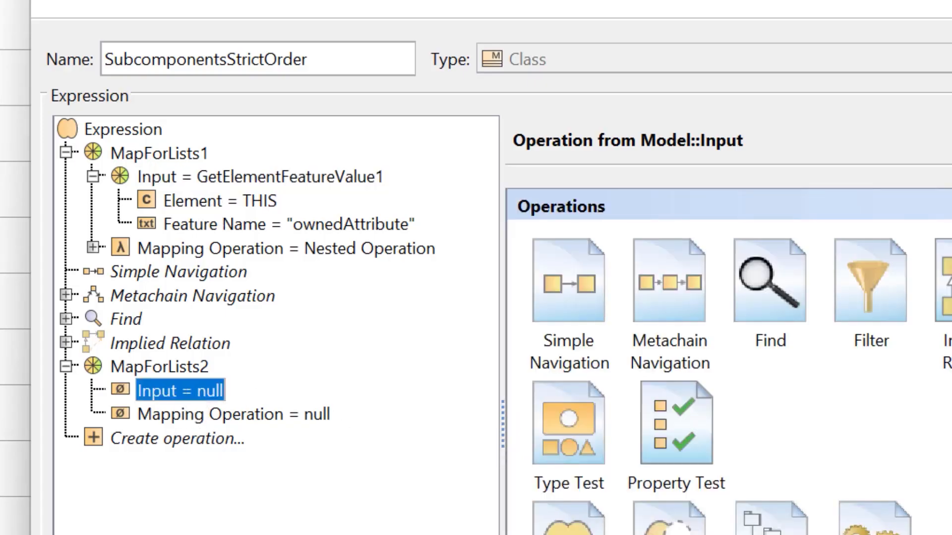
pyautogui.scroll(-3, 849, 461)
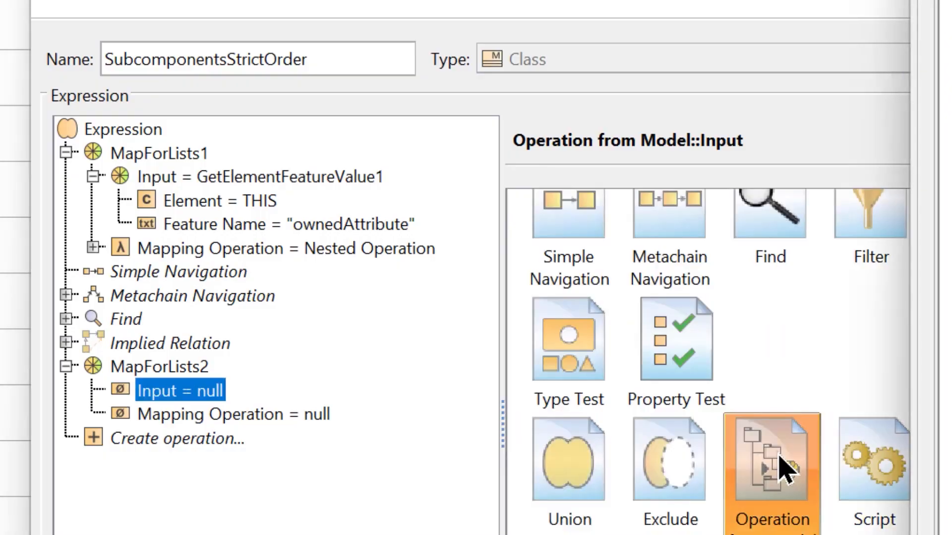
pyautogui.write('get')
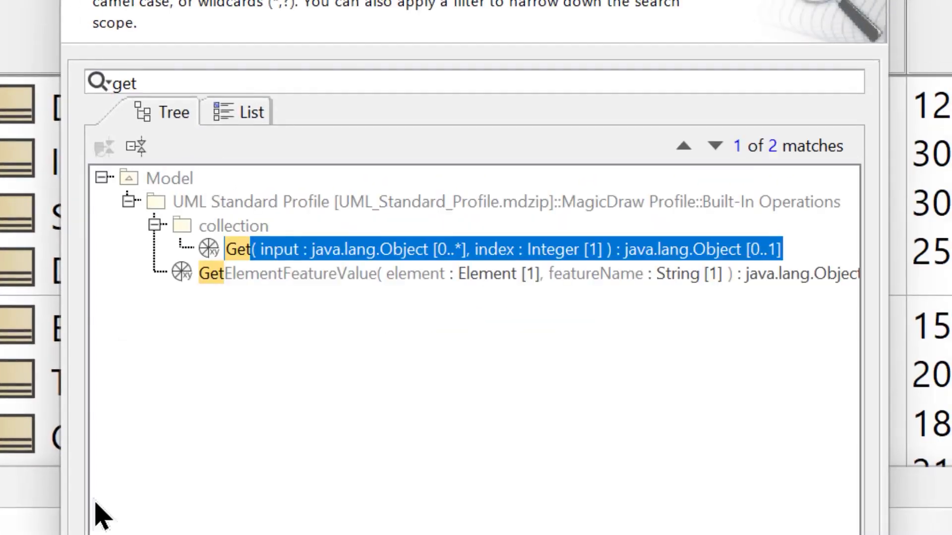
pyautogui.click(385, 276)
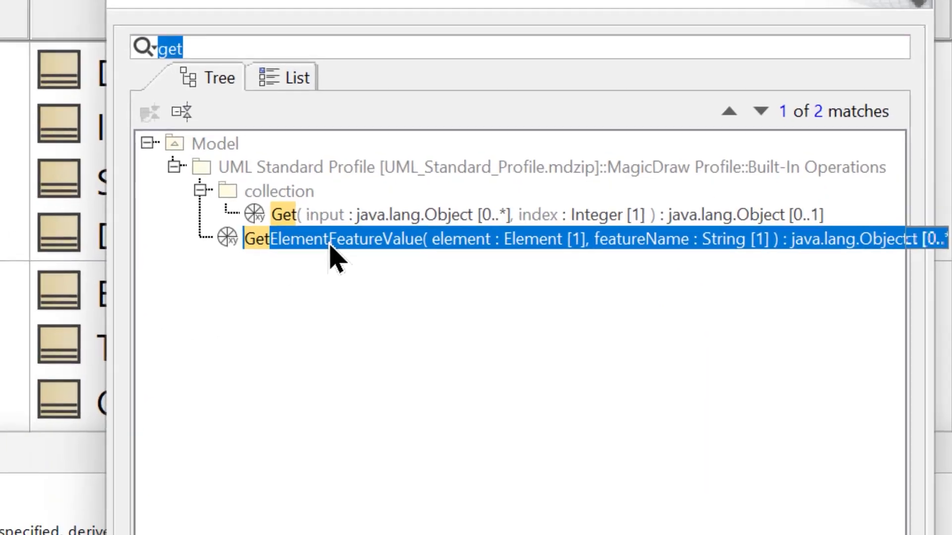
pyautogui.doubleClick(333, 258)
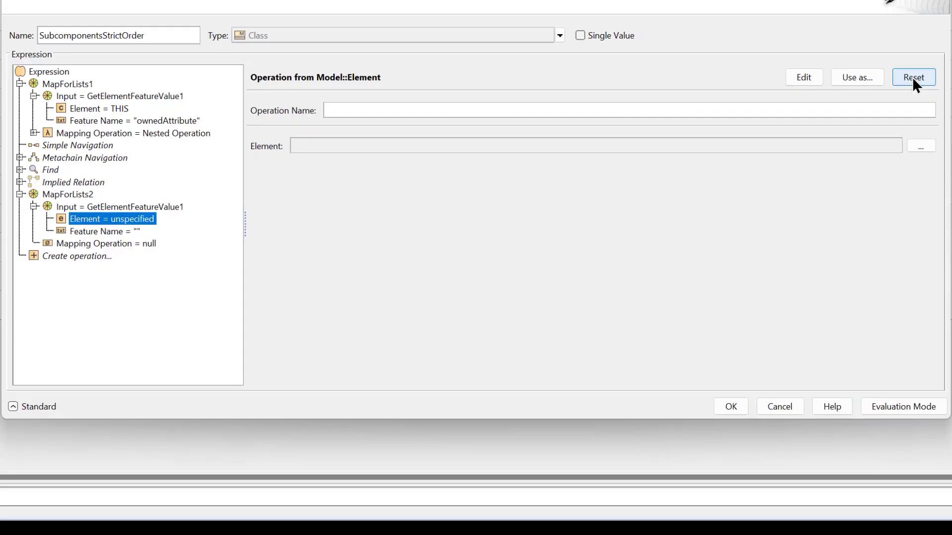
# - Replace the unspecified Element of MapForLists2's input with the contextual variable THIS, and compare its Feature Name with MapForLists1's
pyautogui.click(912, 77)
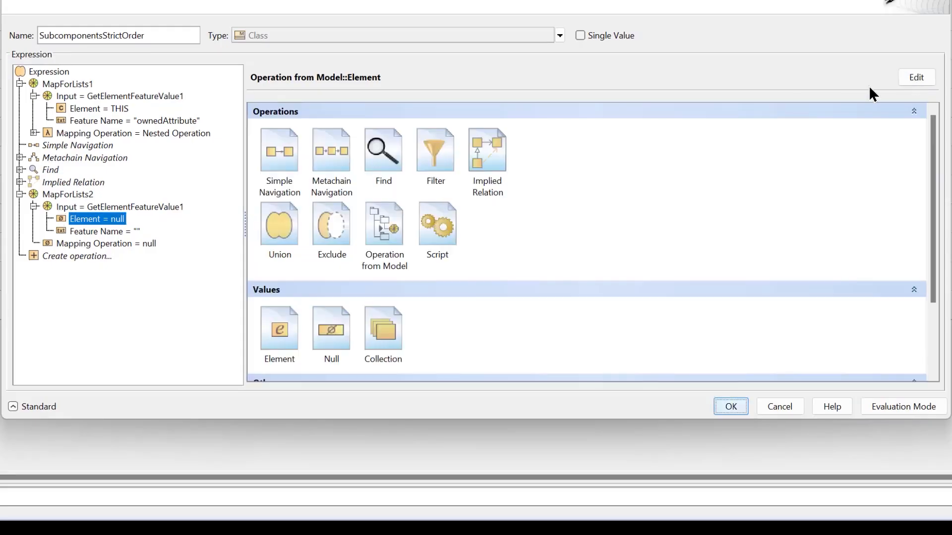
pyautogui.scroll(-3, 546, 260)
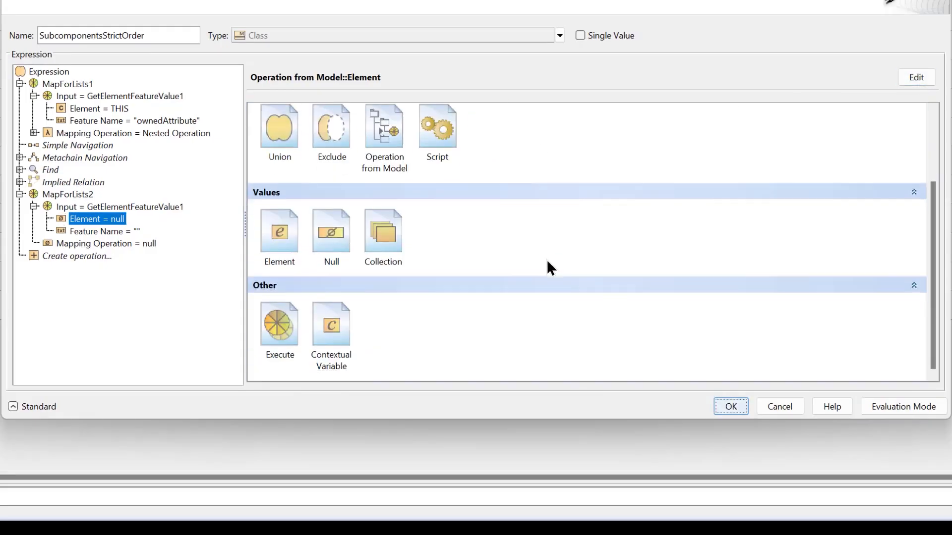
pyautogui.click(336, 325)
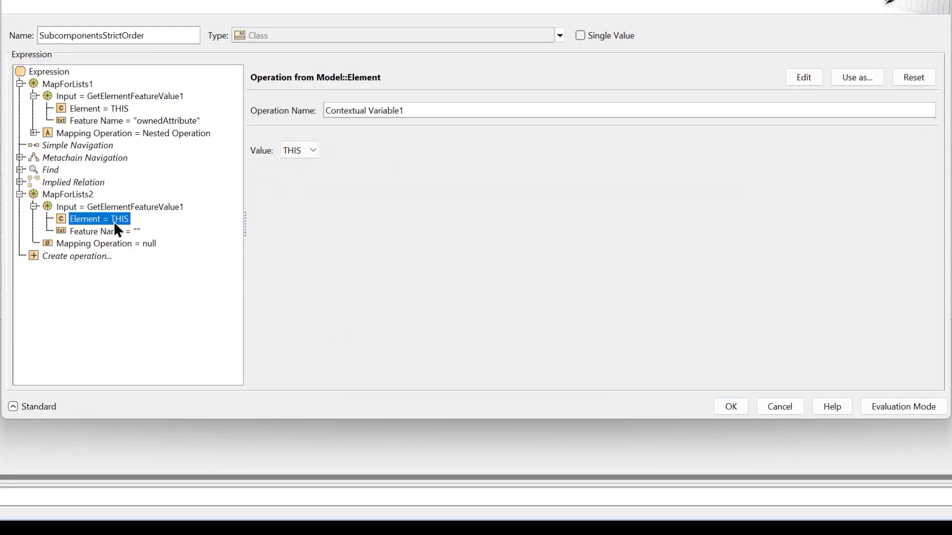
pyautogui.click(90, 231)
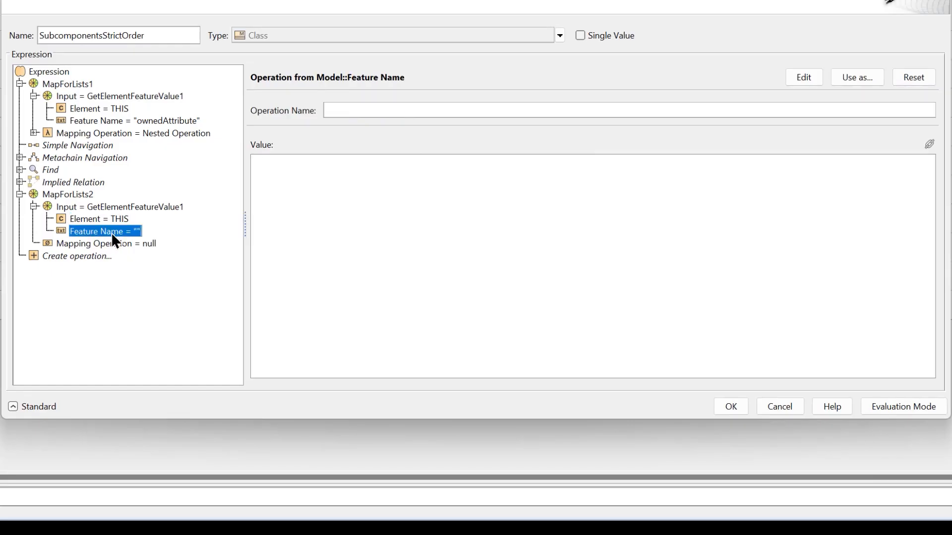
pyautogui.click(125, 121)
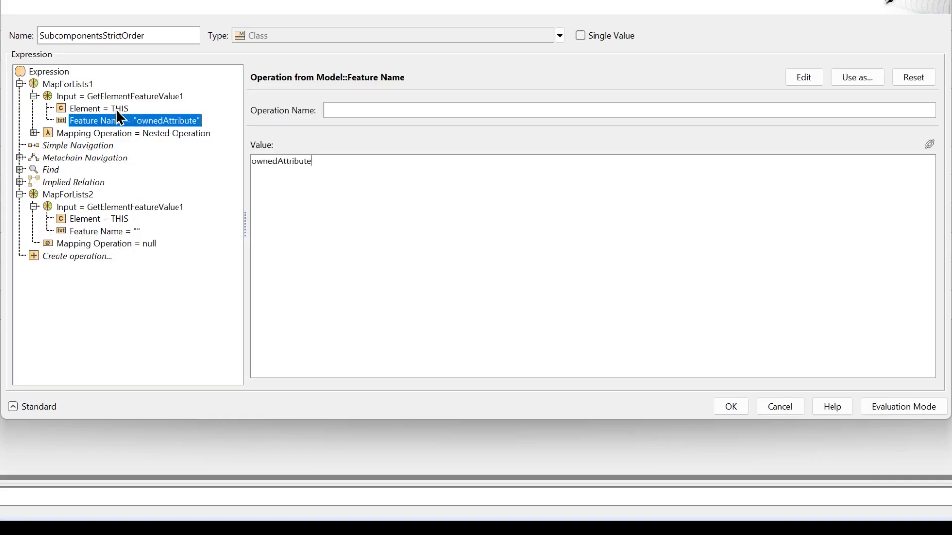
# - Expand MapForLists1's mapping operation for reference and set MapForLists2's Mapping Operation to a Nested Operation
pyautogui.click(51, 133)
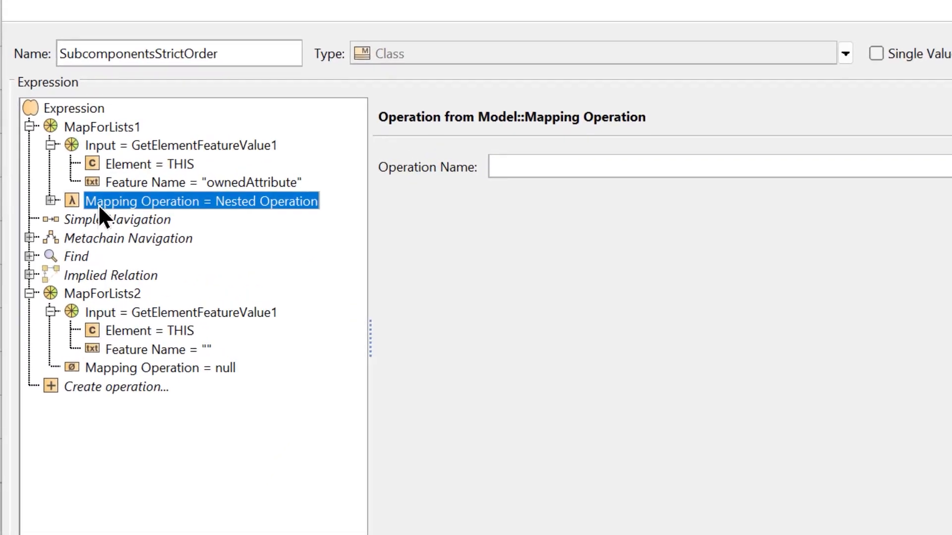
pyautogui.click(51, 201)
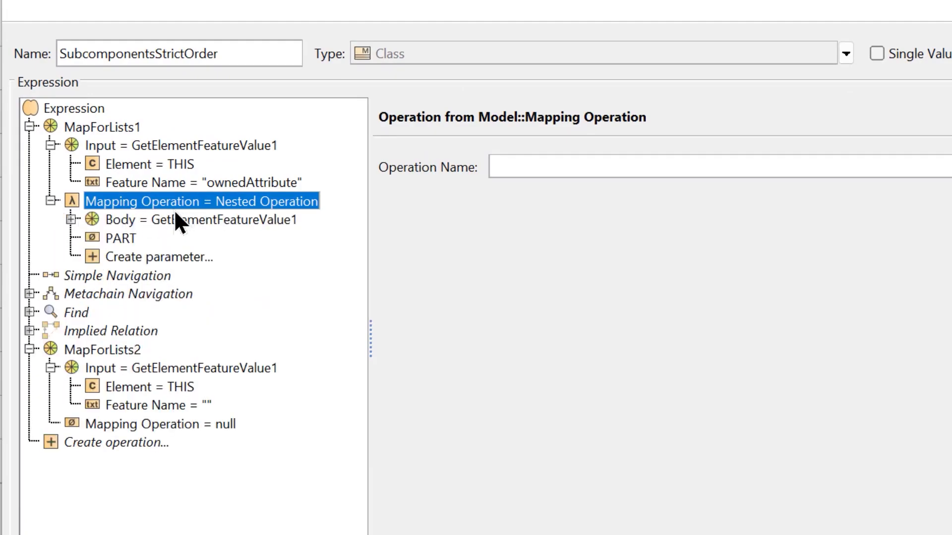
pyautogui.click(122, 424)
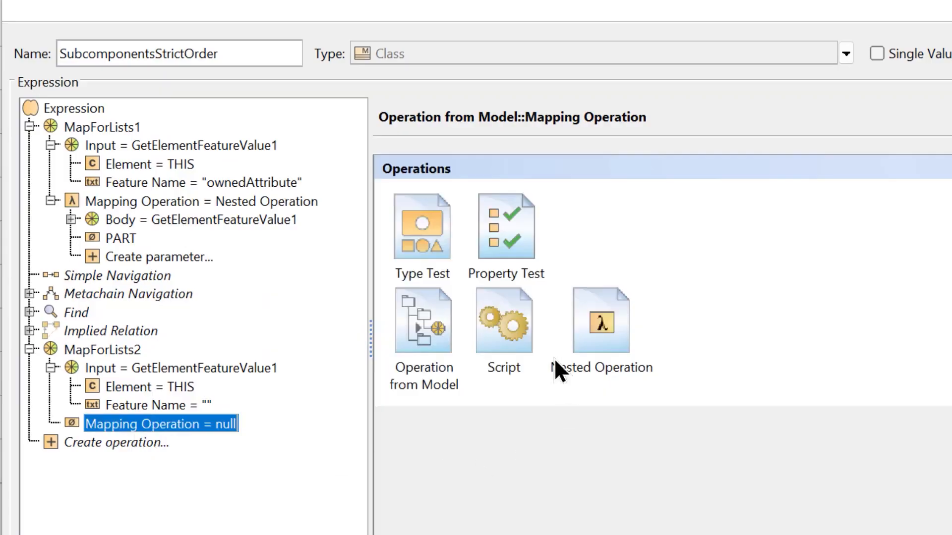
pyautogui.click(644, 323)
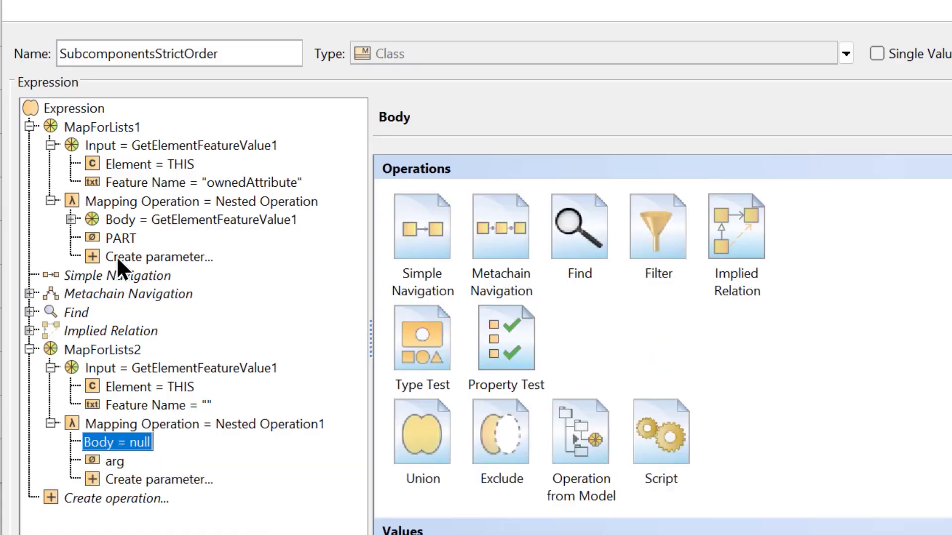
# - Set the Body of MapForLists2's nested operation to GetElementFeatureValue from the model, matching the body in MapForLists1
pyautogui.click(124, 220)
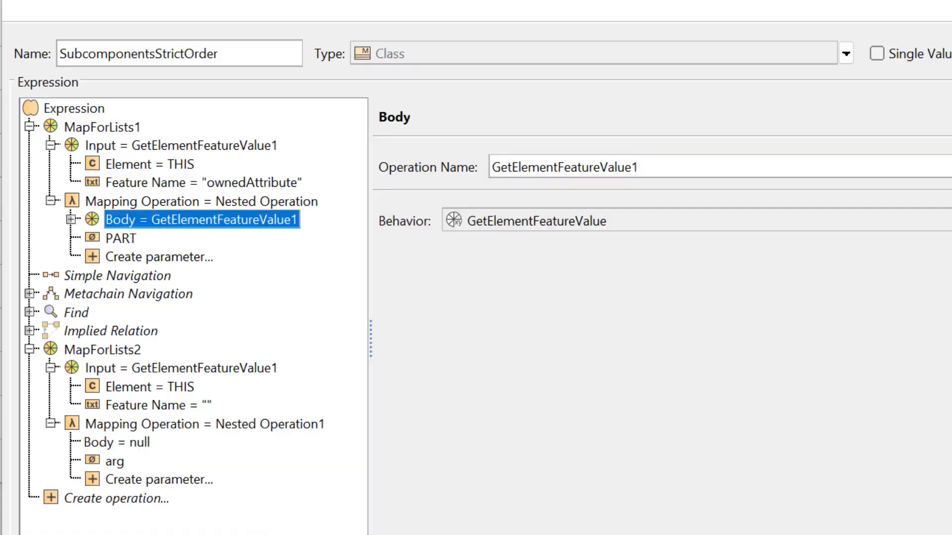
pyautogui.click(123, 446)
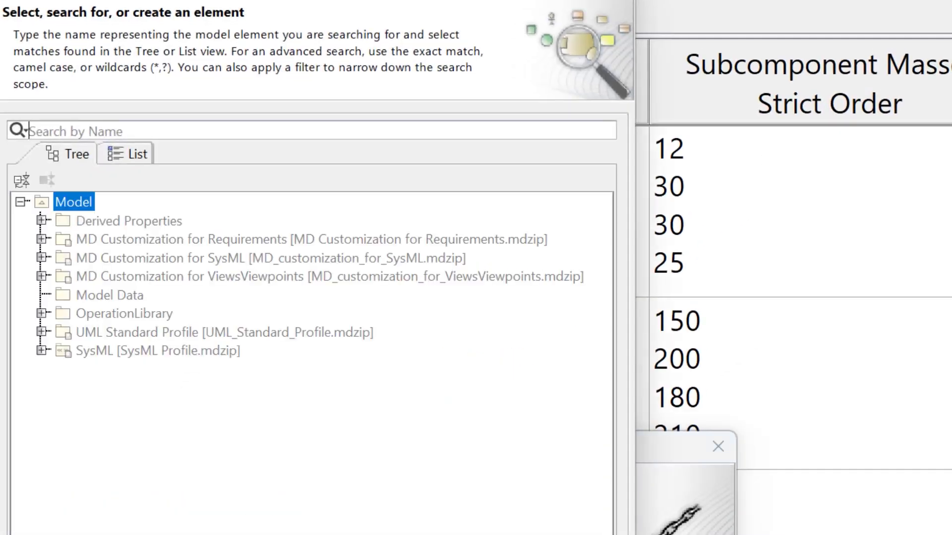
pyautogui.write('get')
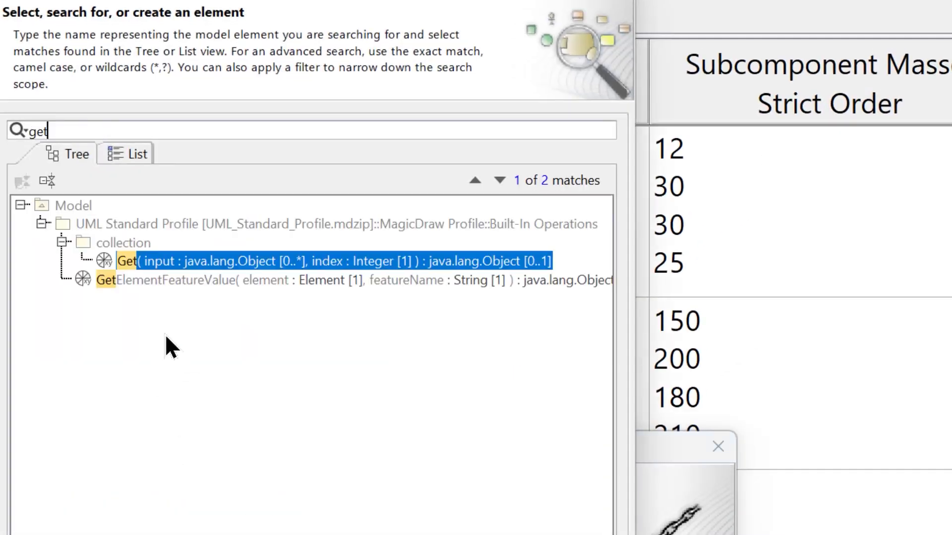
pyautogui.click(154, 284)
pyautogui.press('Return')
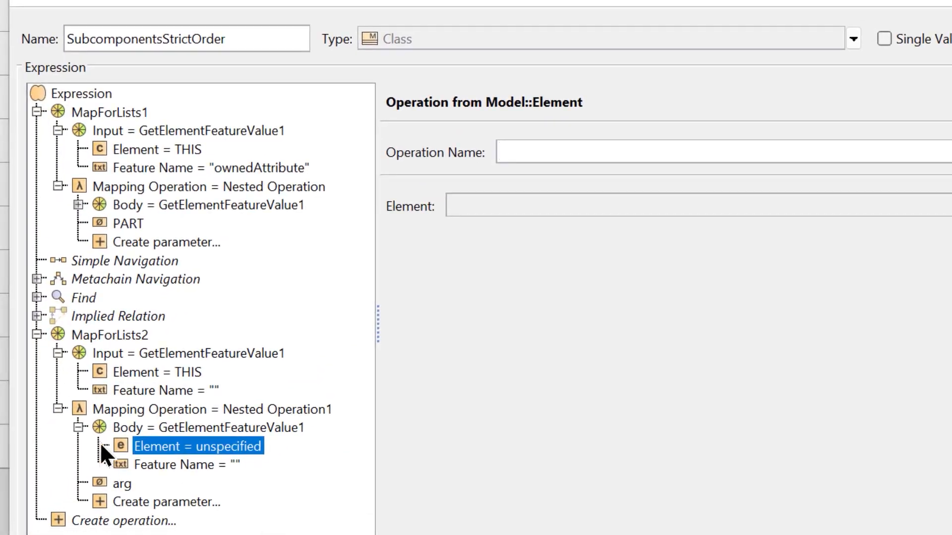
# - Check the new body's Feature Name, and expand MapForLists1's nested operation body to inspect its Element variable
pyautogui.click(170, 465)
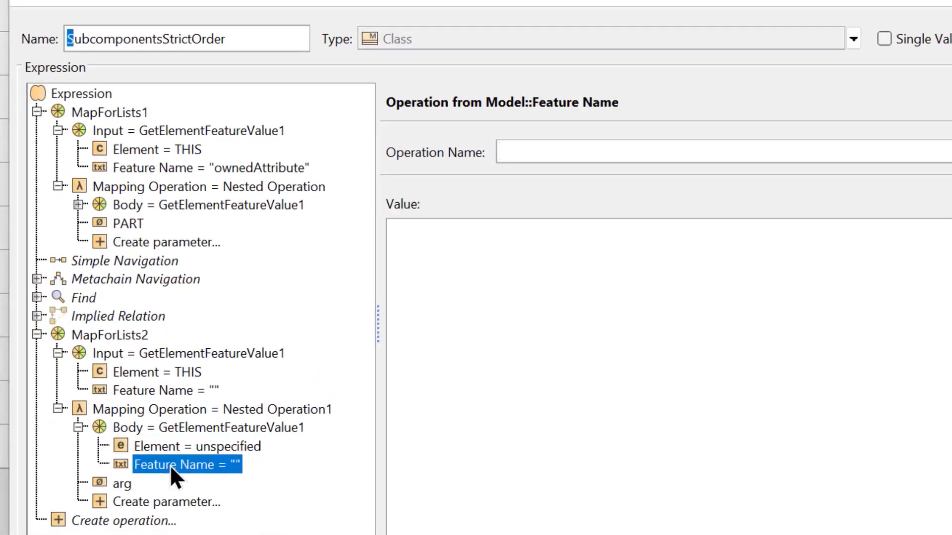
pyautogui.click(156, 204)
pyautogui.click(77, 205)
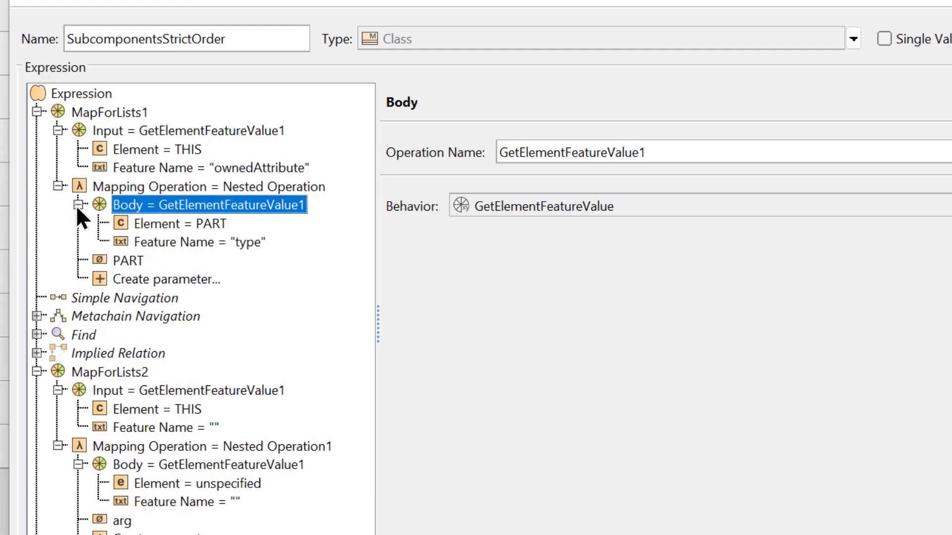
pyautogui.click(170, 223)
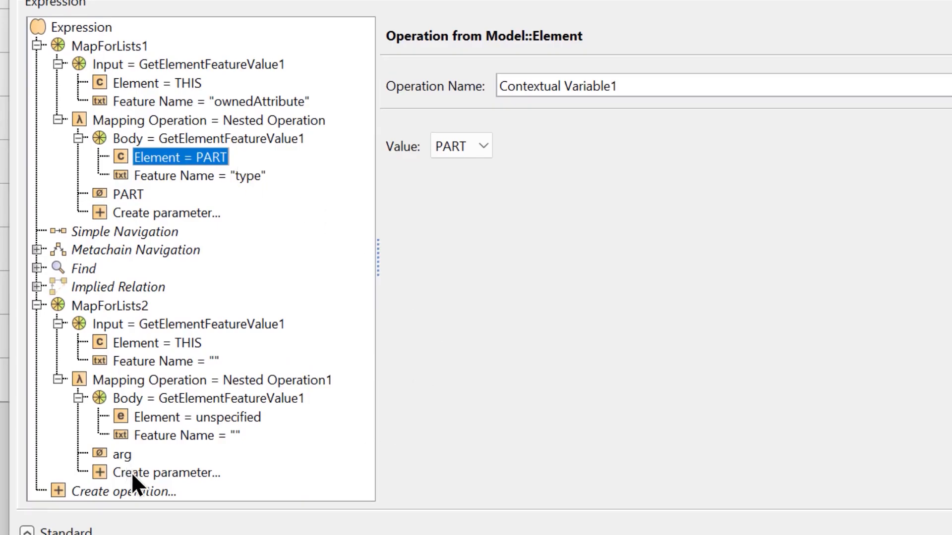
# - Rename the arg parameter of MapForLists2's nested operation to PART
pyautogui.click(124, 454)
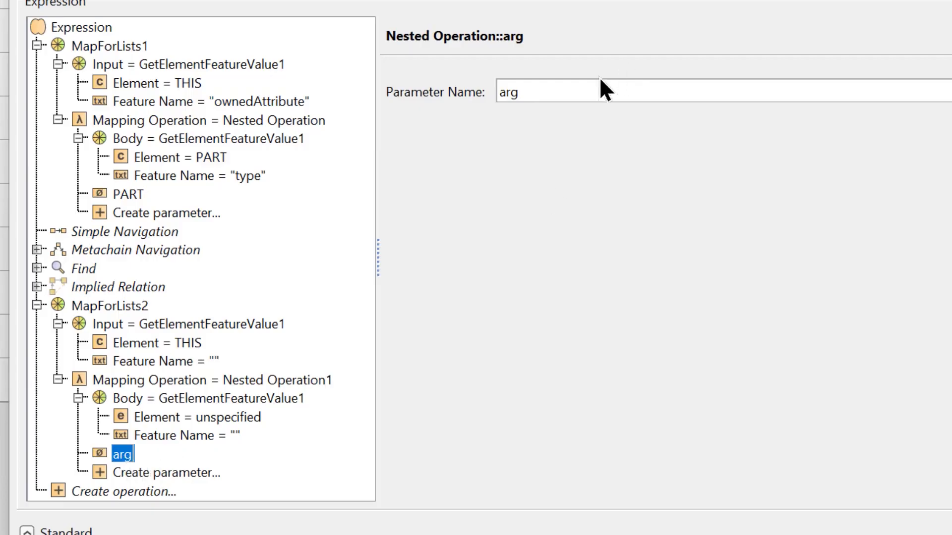
pyautogui.click(569, 93)
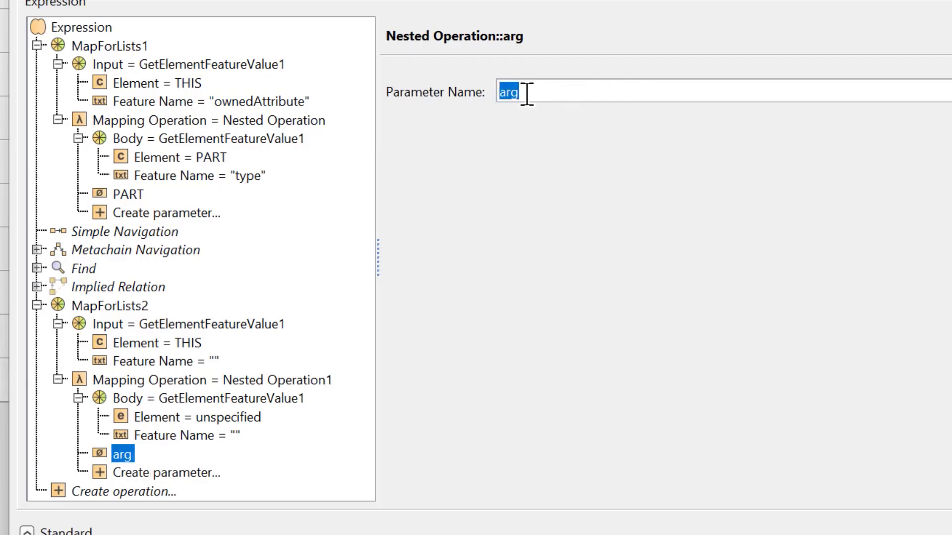
pyautogui.write('PART')
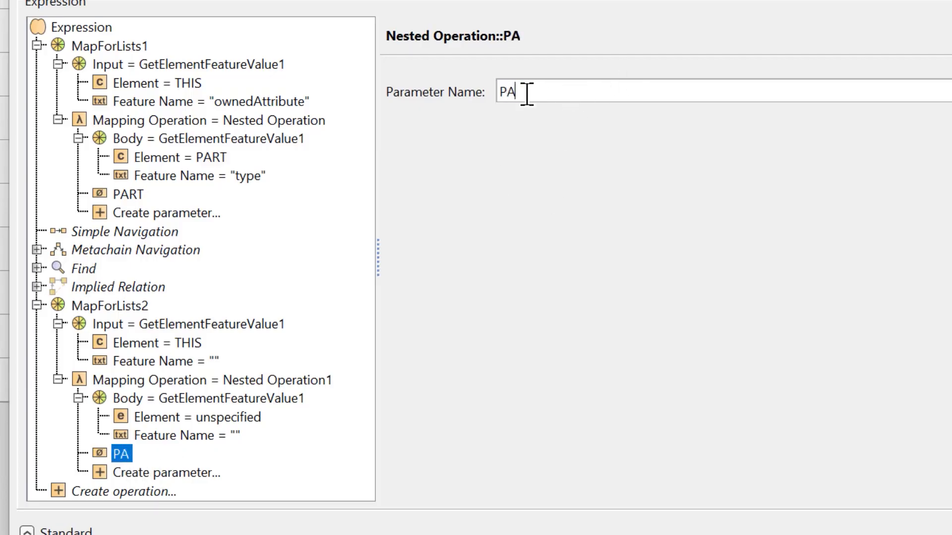
# - Set the Element of MapForLists2's nested operation body to the contextual variable PART and show the available variable values
pyautogui.click(165, 416)
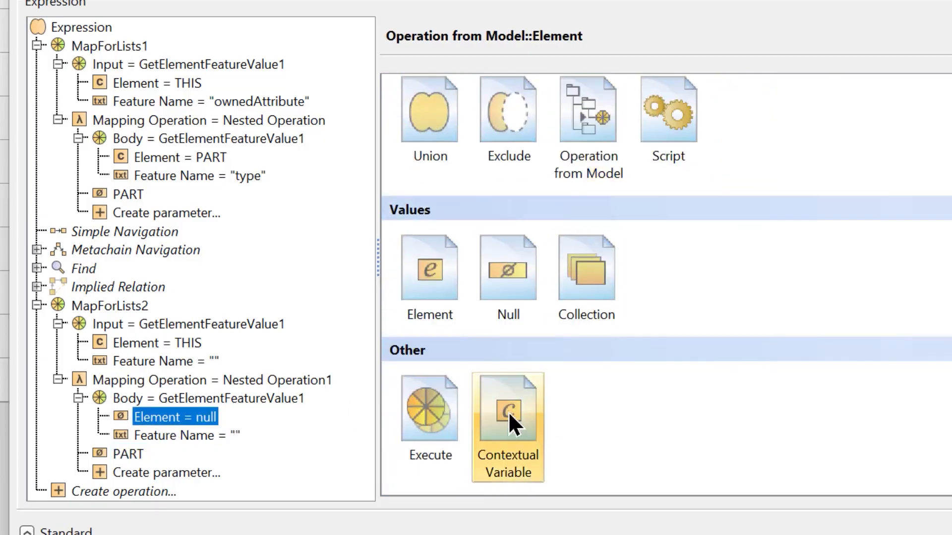
pyautogui.click(495, 412)
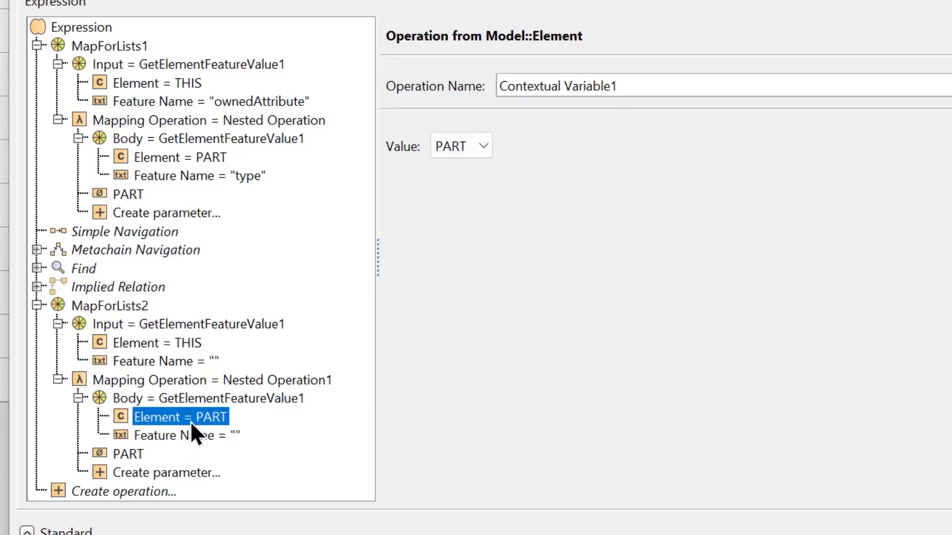
pyautogui.click(481, 149)
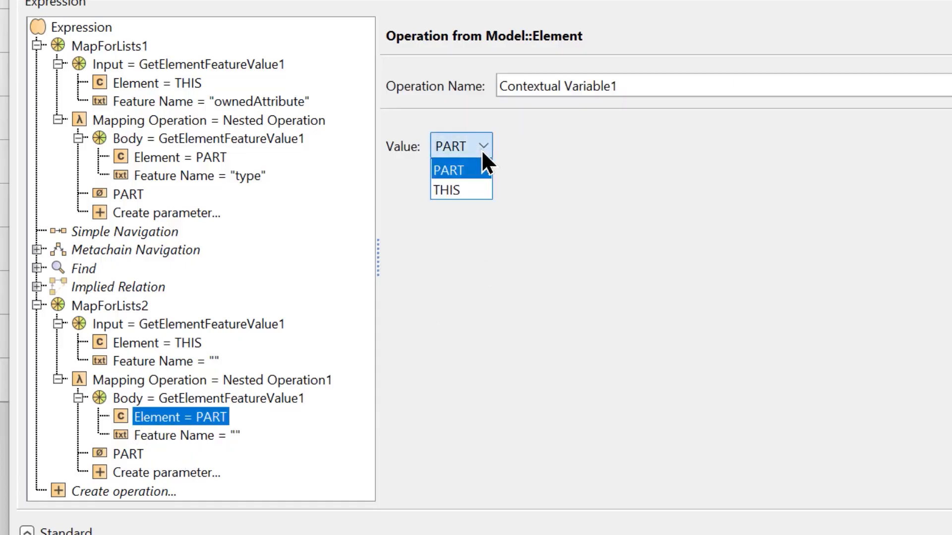
# - Keep PART as the Element variable, compare the Feature Names of both nested operation bodies, and highlight the derived property's name
pyautogui.click(469, 171)
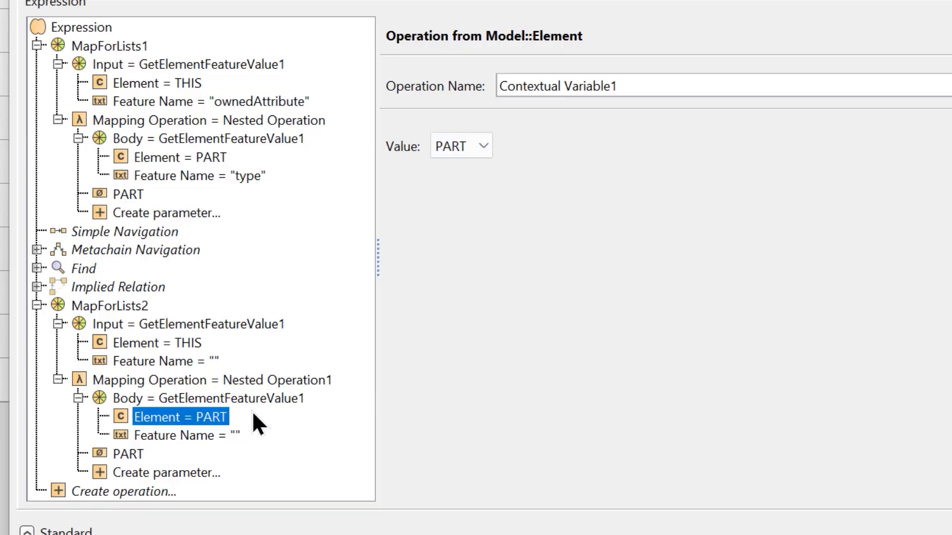
pyautogui.click(183, 435)
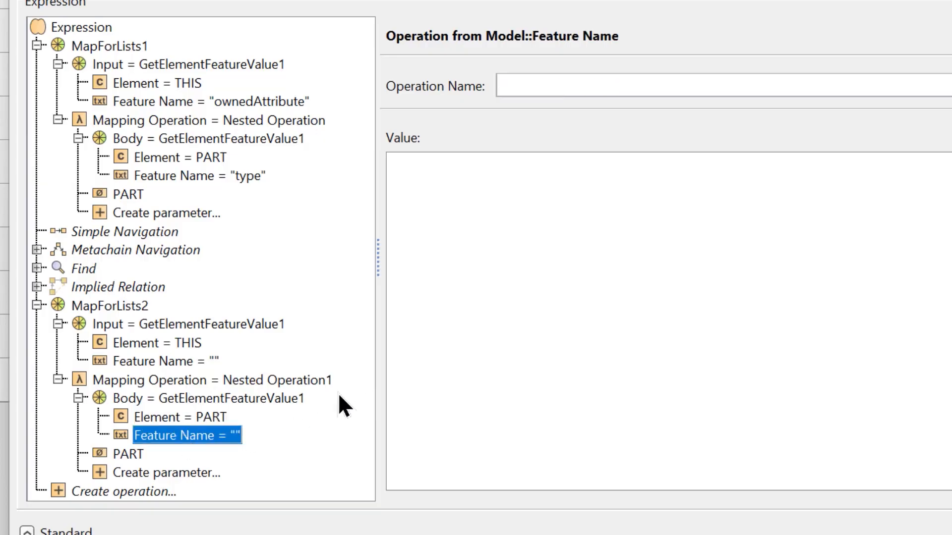
pyautogui.click(200, 176)
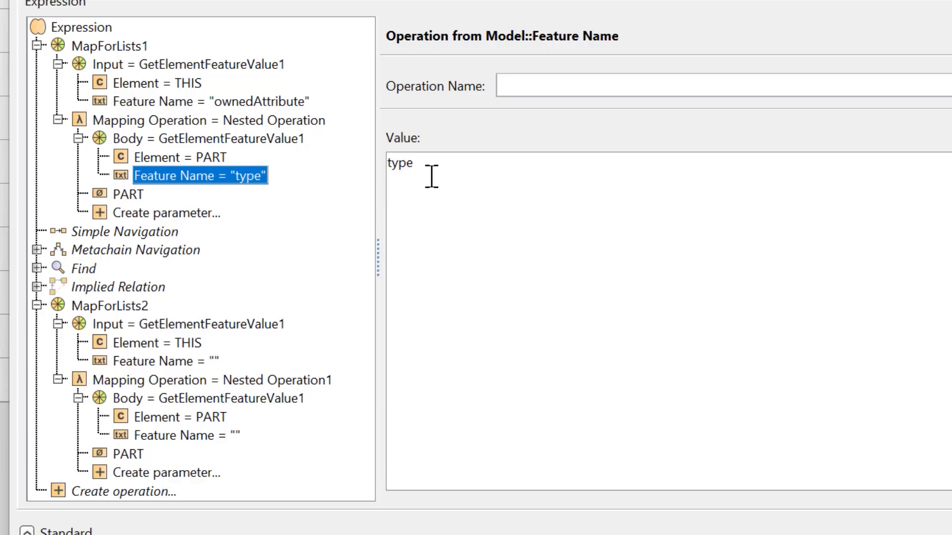
pyautogui.click(204, 436)
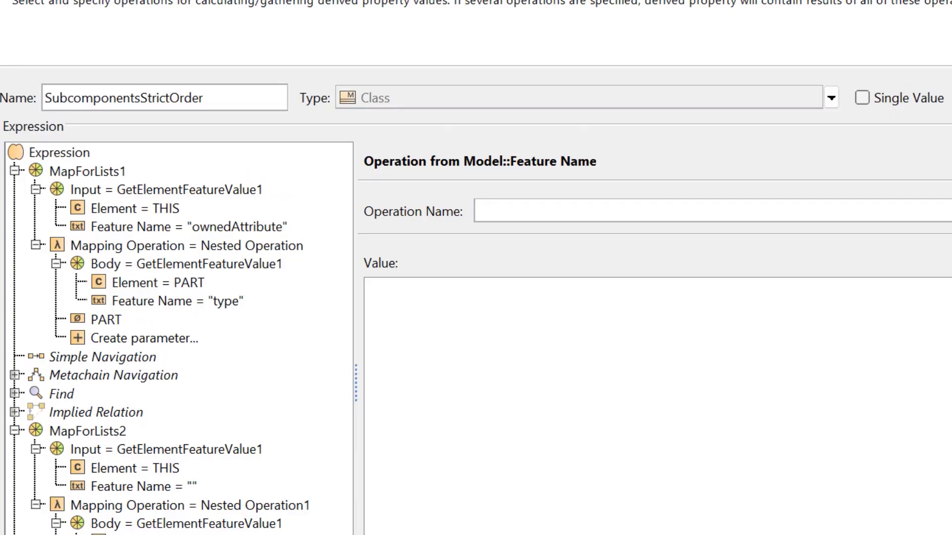
pyautogui.doubleClick(211, 98)
pyautogui.moveTo(211, 98)
pyautogui.mouseDown()
pyautogui.moveTo(101, 99)
pyautogui.moveTo(221, 94)
pyautogui.mouseUp()
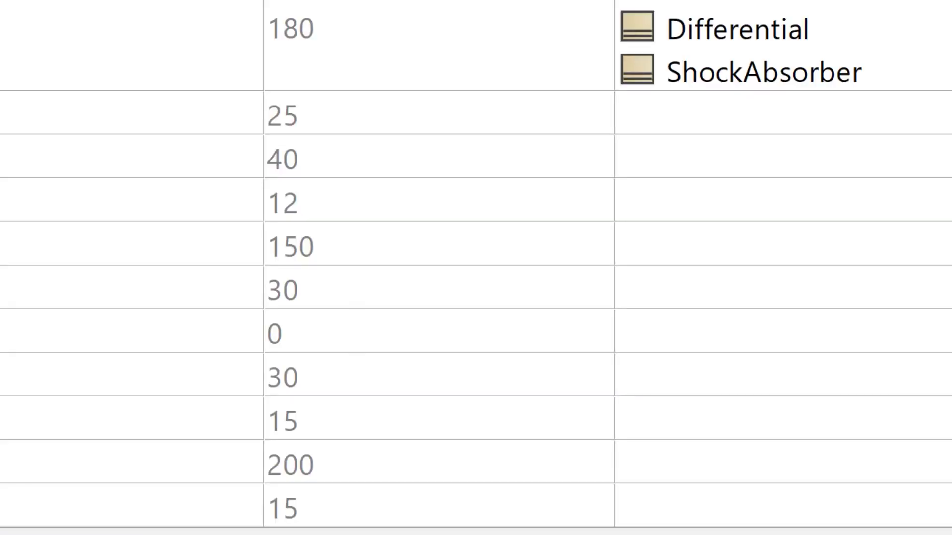
# - Open the Subcomponent Masses Strict Order derived property for editing and inspect the Element and Feature Name of MapForLists1's input
pyautogui.rightClick(742, 53)
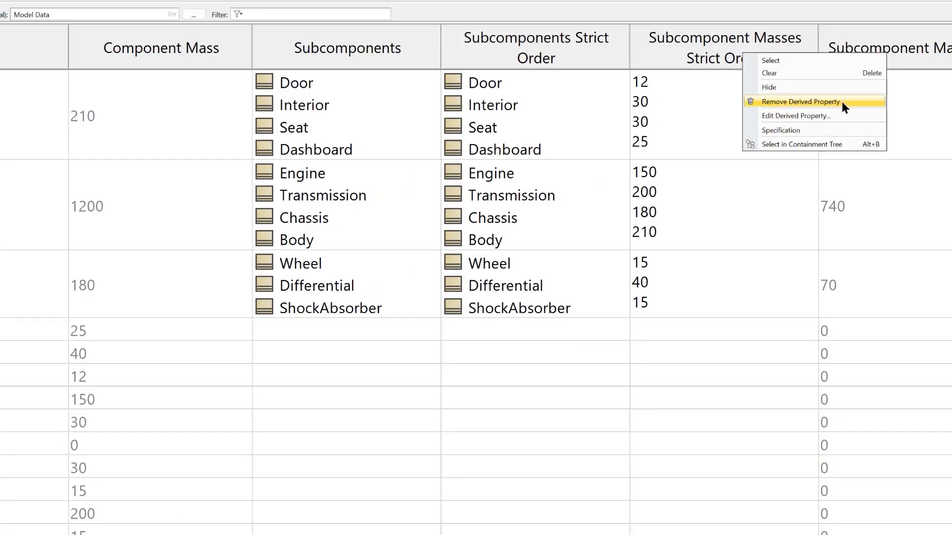
pyautogui.click(795, 115)
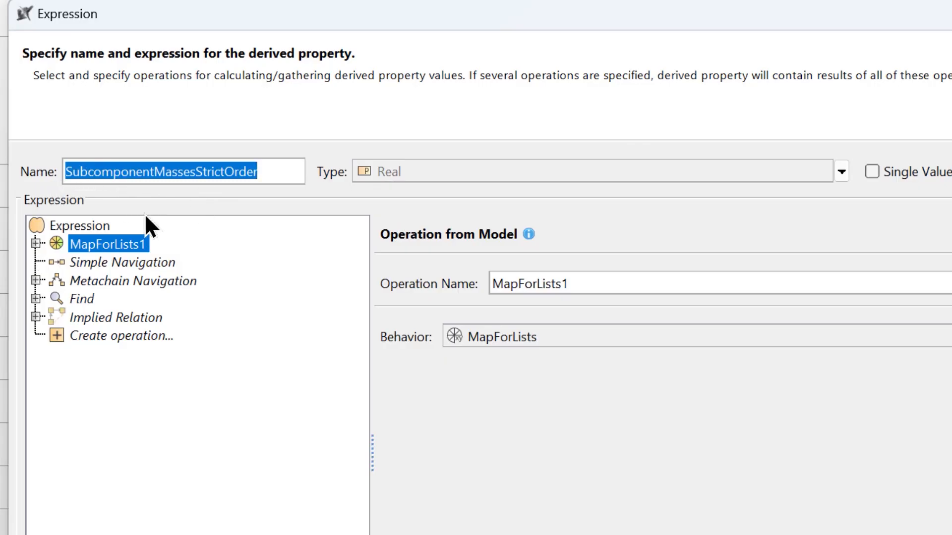
pyautogui.click(36, 242)
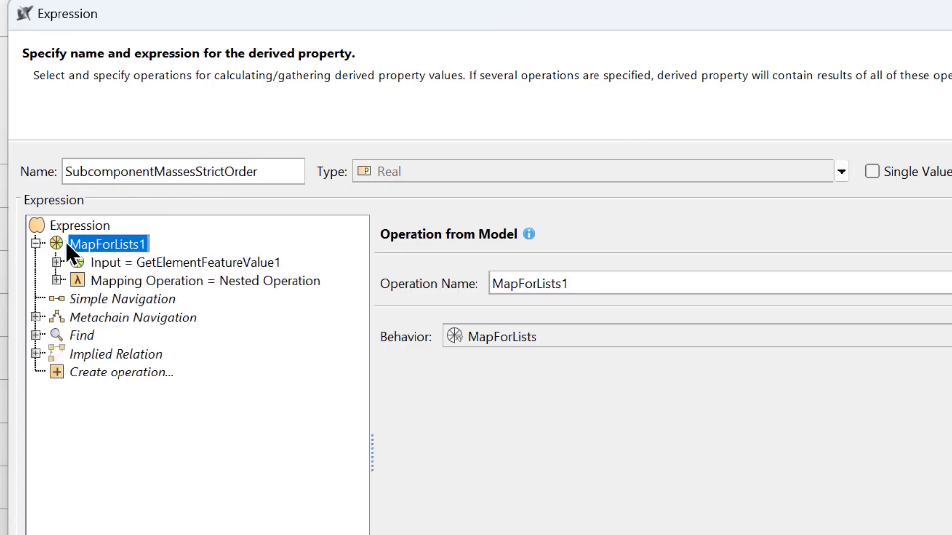
pyautogui.click(56, 261)
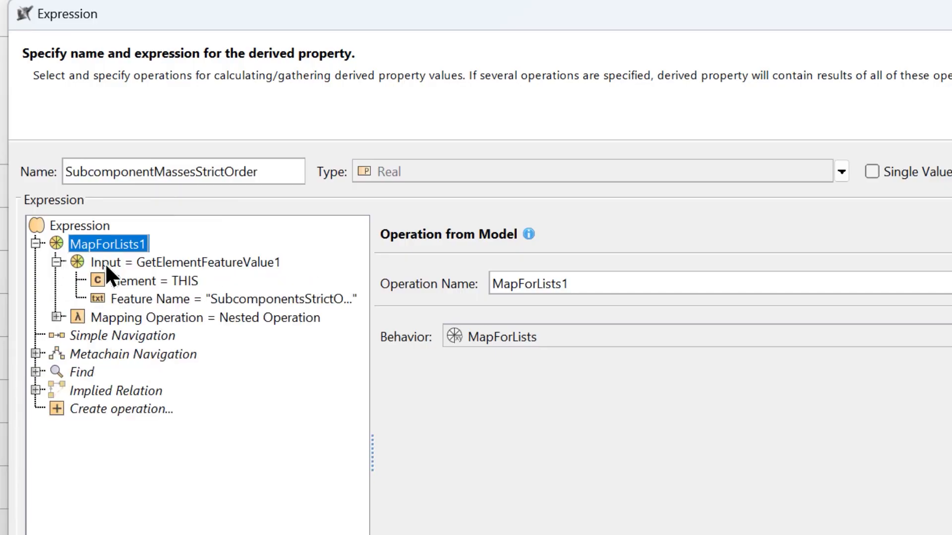
pyautogui.click(109, 262)
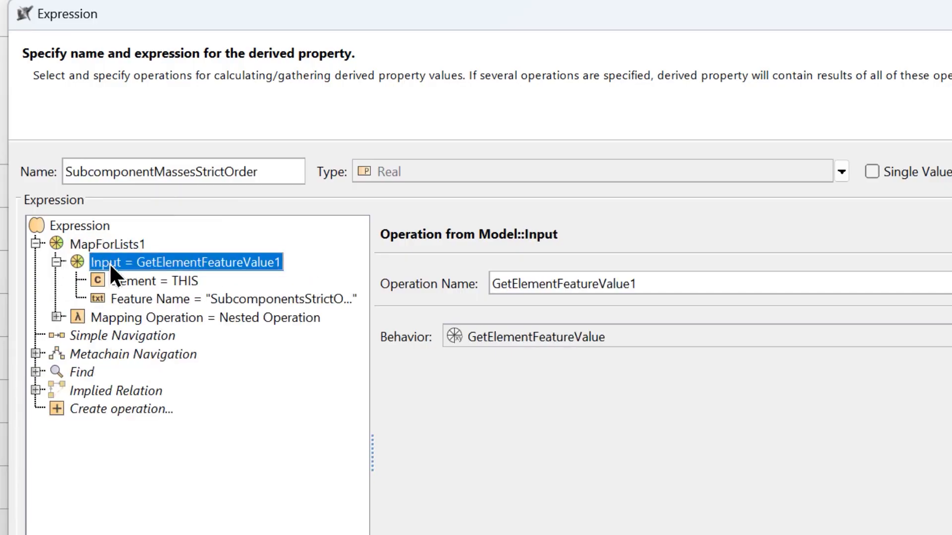
pyautogui.click(125, 283)
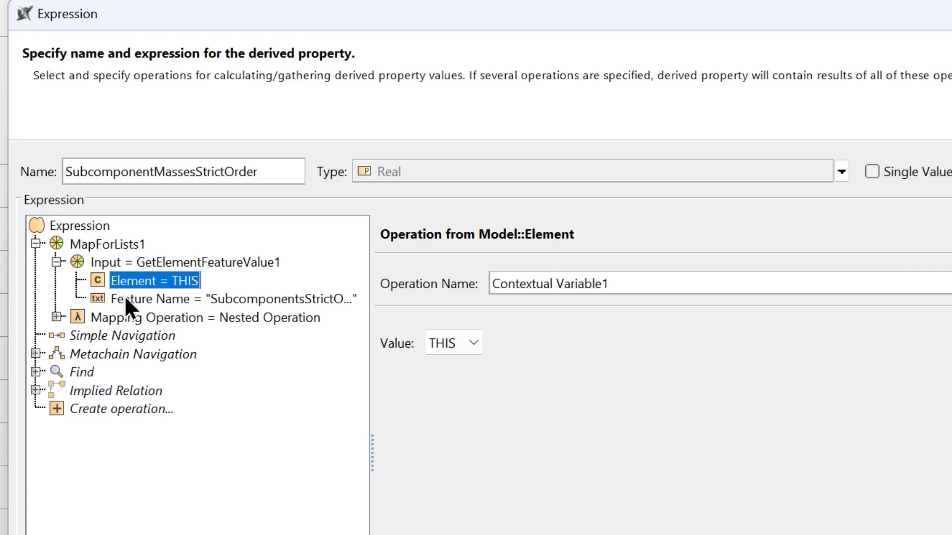
pyautogui.click(130, 299)
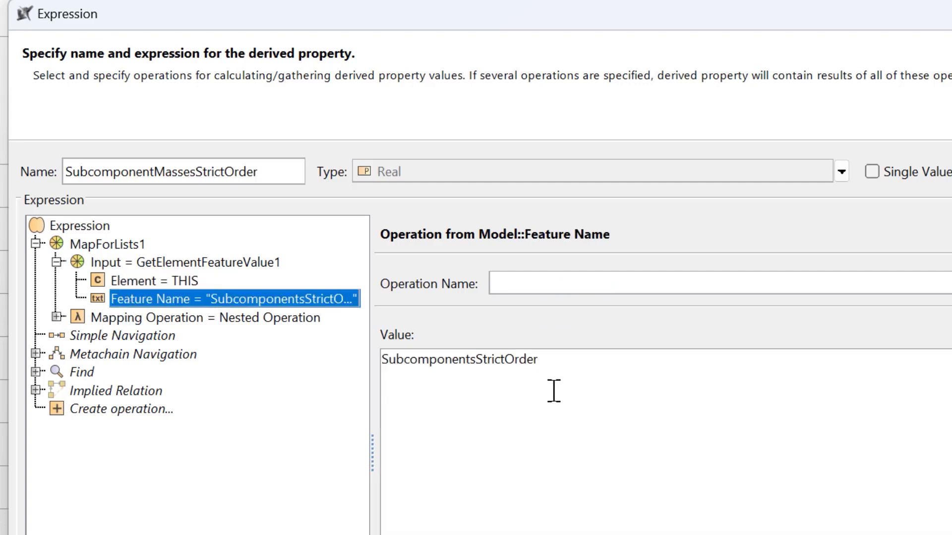
pyautogui.click(691, 394)
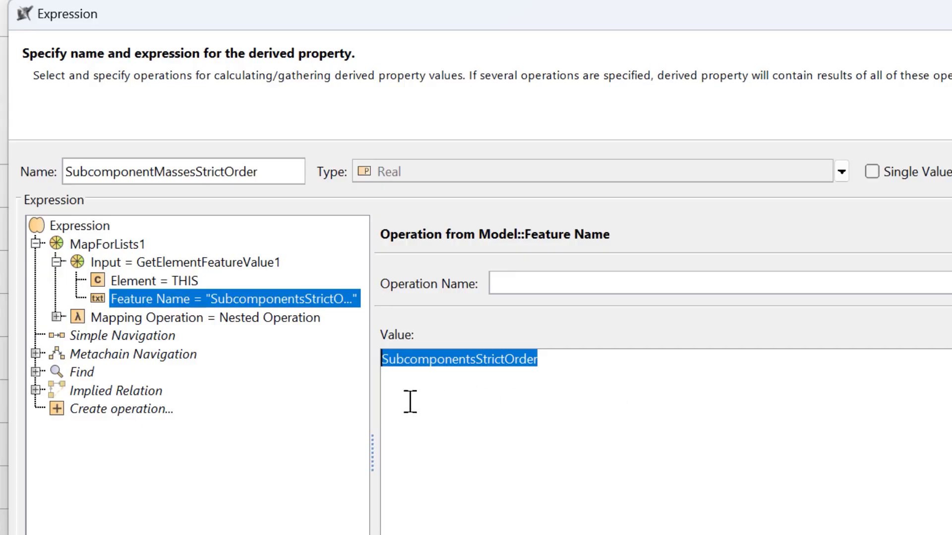
# - Expand MapForLists1's nested mapping operation down to the input of its First body and inspect the RetrievePropertyValue operation
pyautogui.click(123, 317)
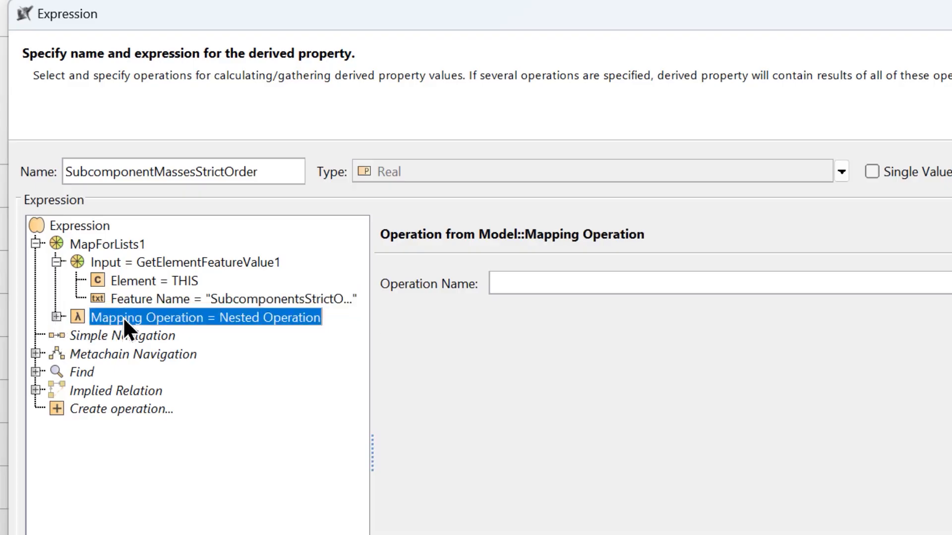
pyautogui.click(56, 317)
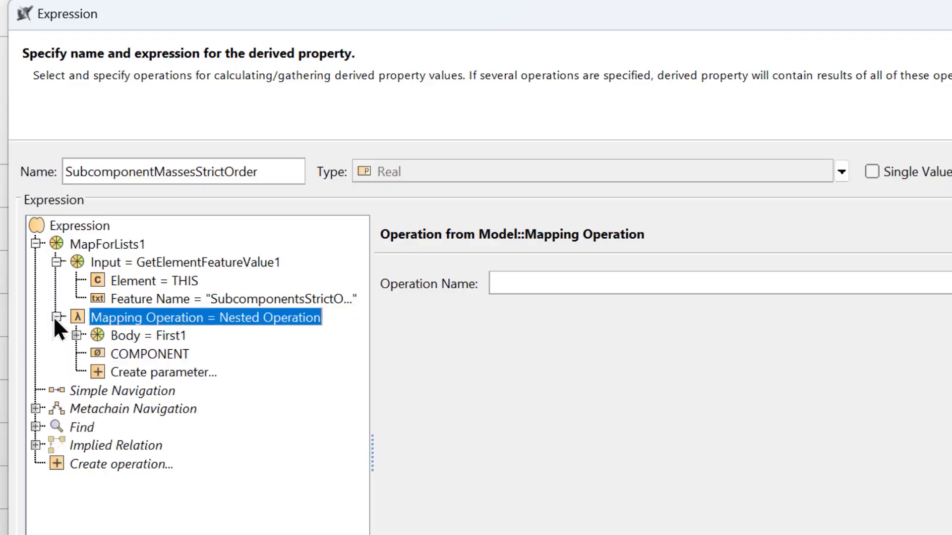
pyautogui.click(118, 335)
pyautogui.click(77, 335)
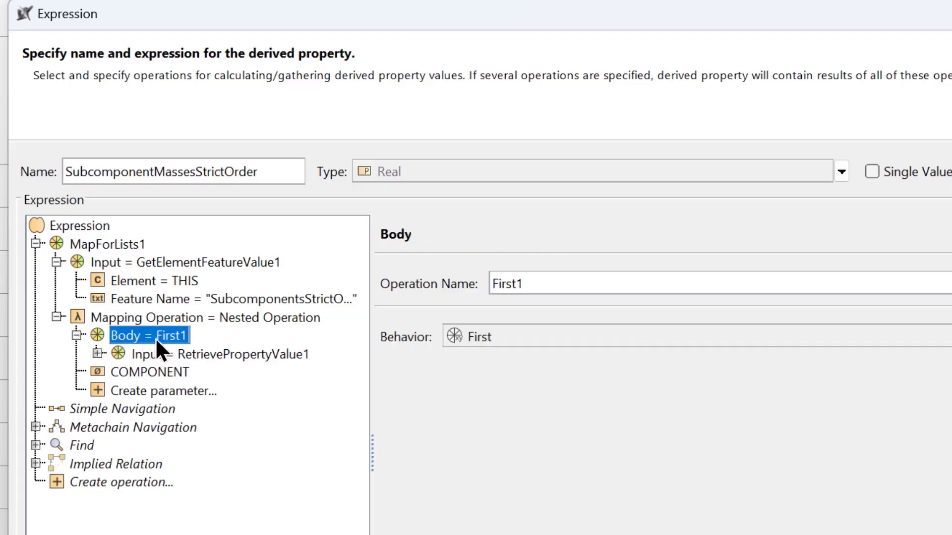
pyautogui.click(98, 353)
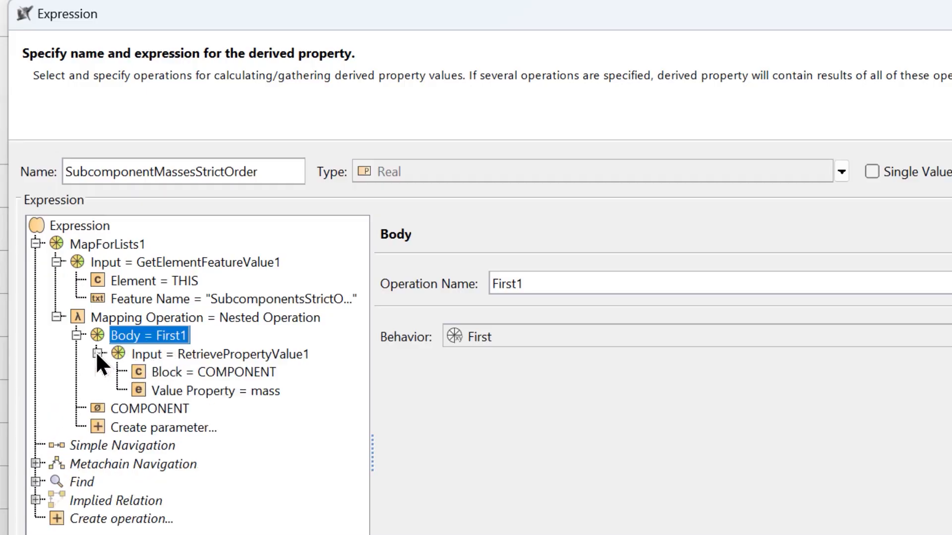
pyautogui.click(156, 354)
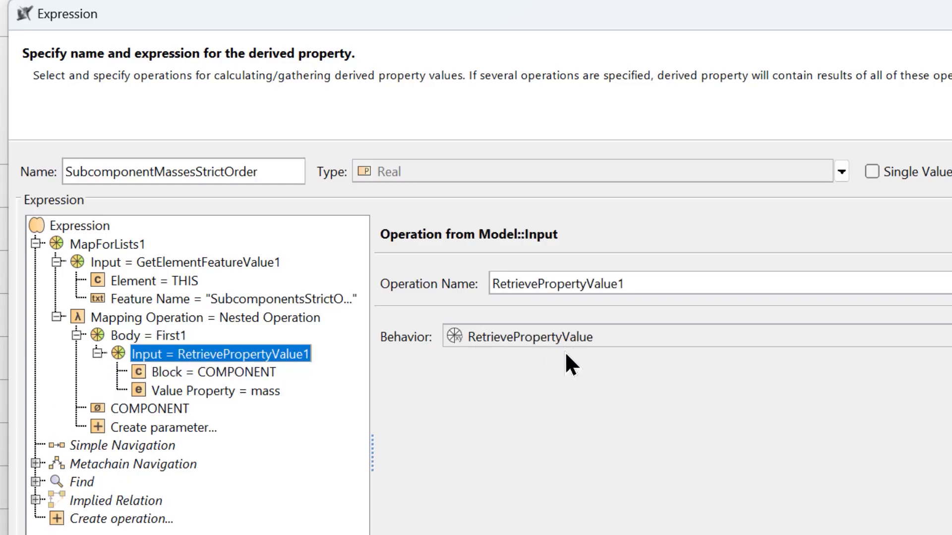
# - Compare the Block variable of the RetrievePropertyValue input with the nested operation's COMPONENT parameter and check its value choices
pyautogui.click(166, 373)
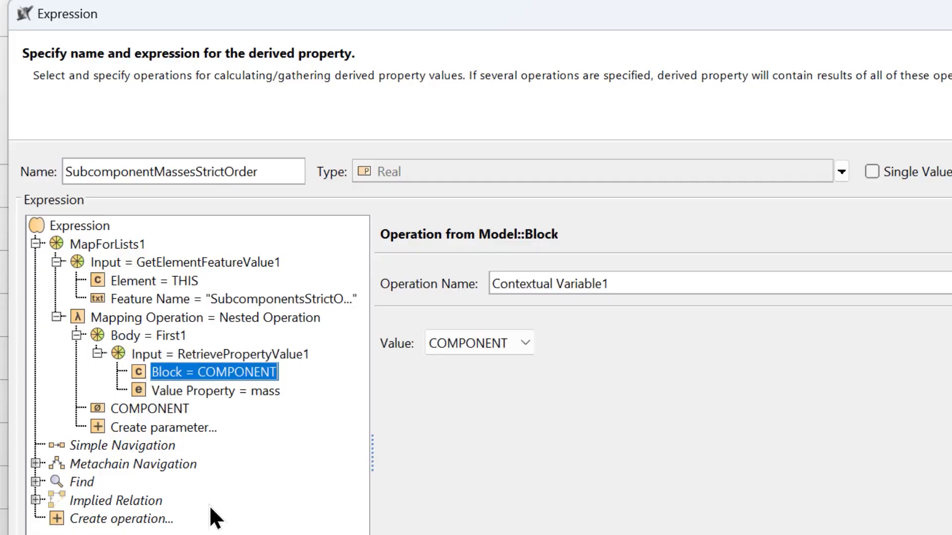
pyautogui.click(154, 408)
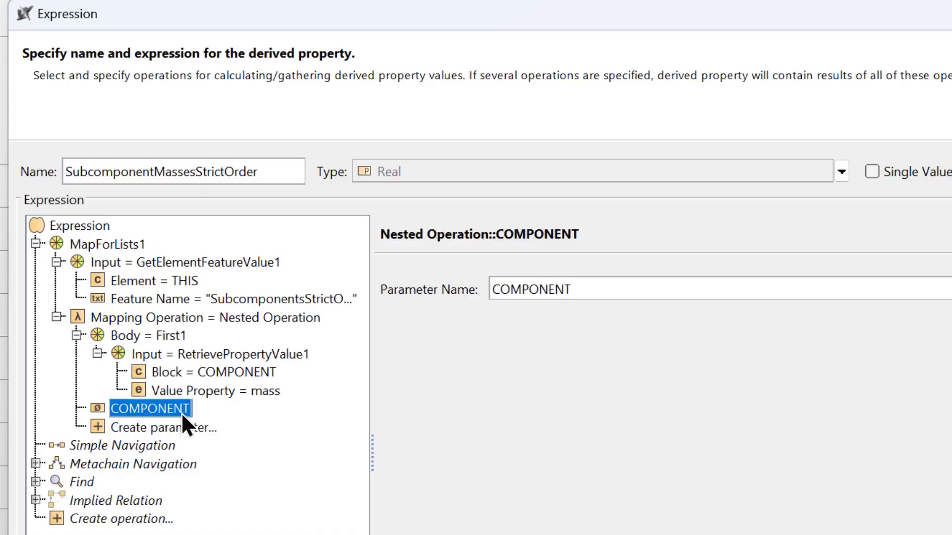
pyautogui.click(174, 373)
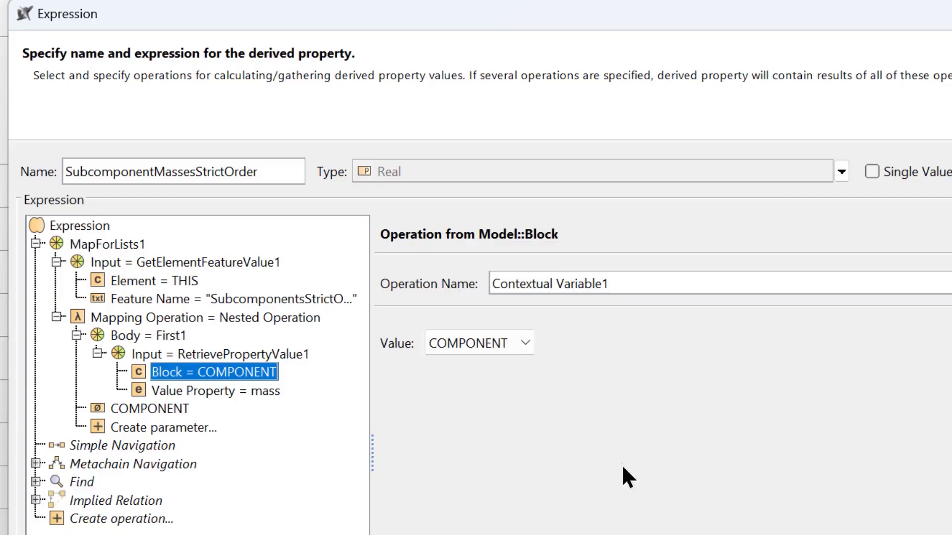
pyautogui.click(524, 343)
pyautogui.click(525, 339)
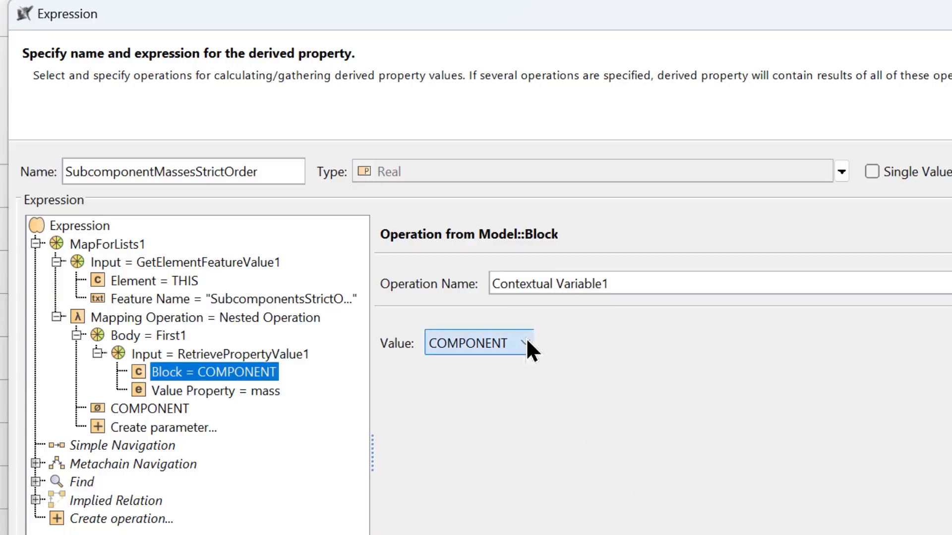
# - Select the mass property of Mass Object as the Value Property of the RetrievePropertyValue input
pyautogui.click(212, 391)
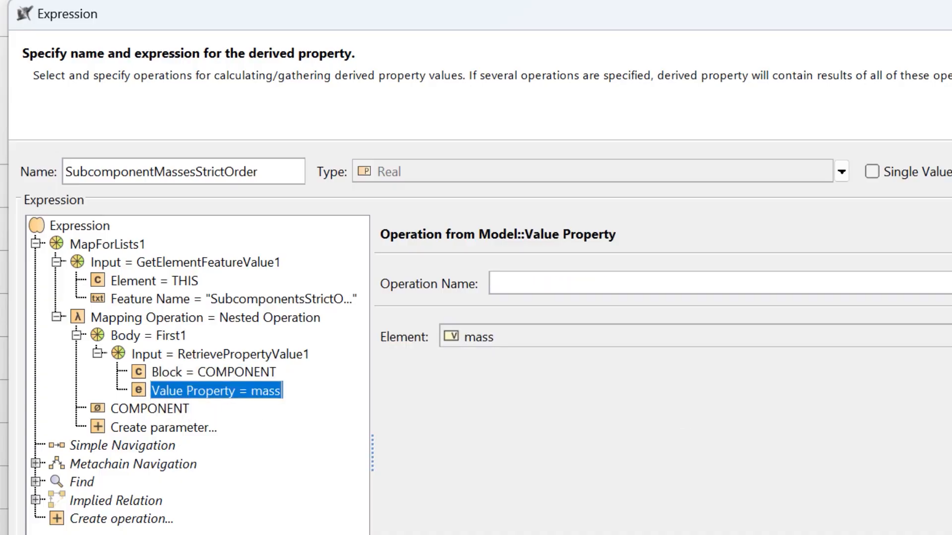
pyautogui.click(947, 336)
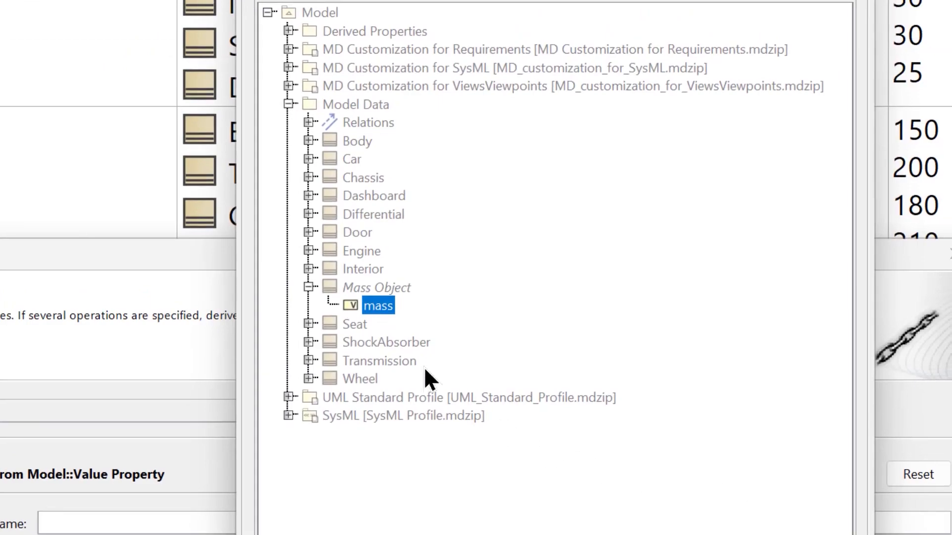
pyautogui.click(402, 291)
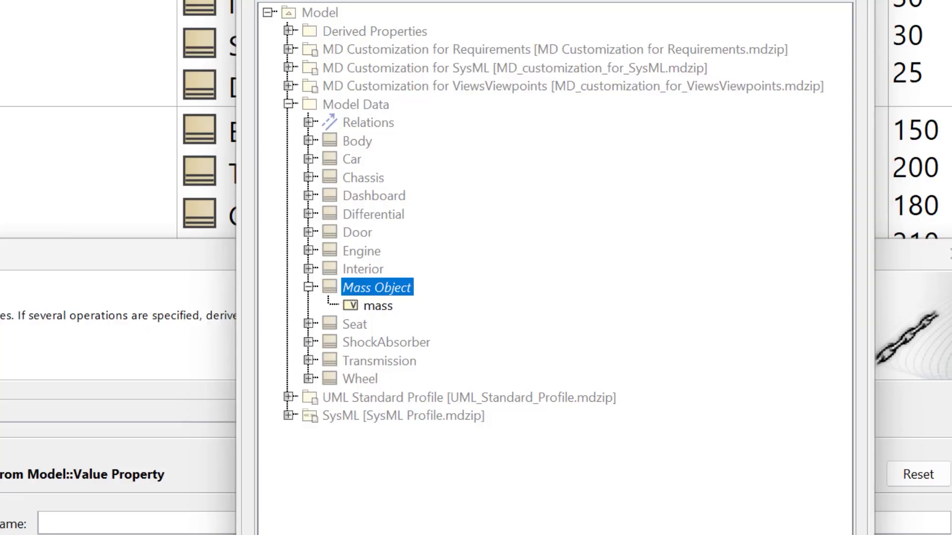
pyautogui.click(382, 307)
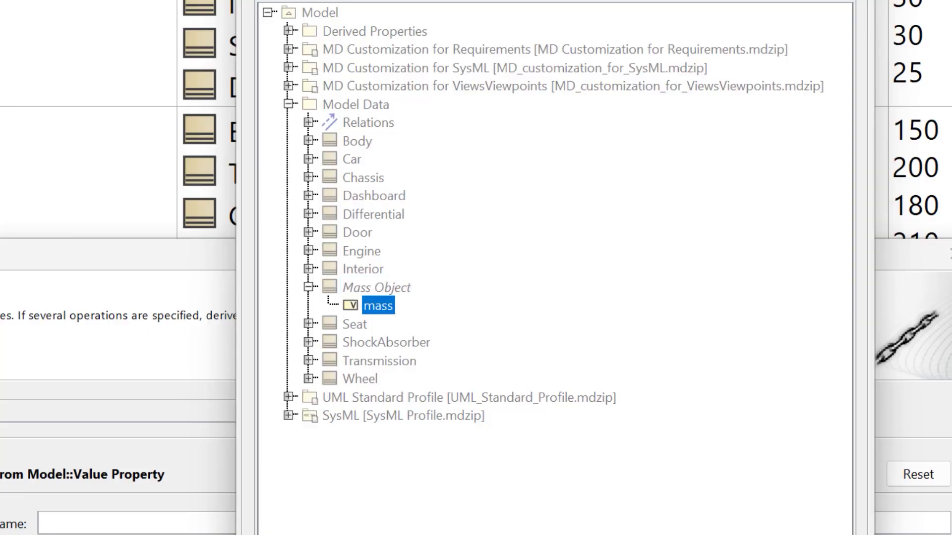
pyautogui.press('Return')
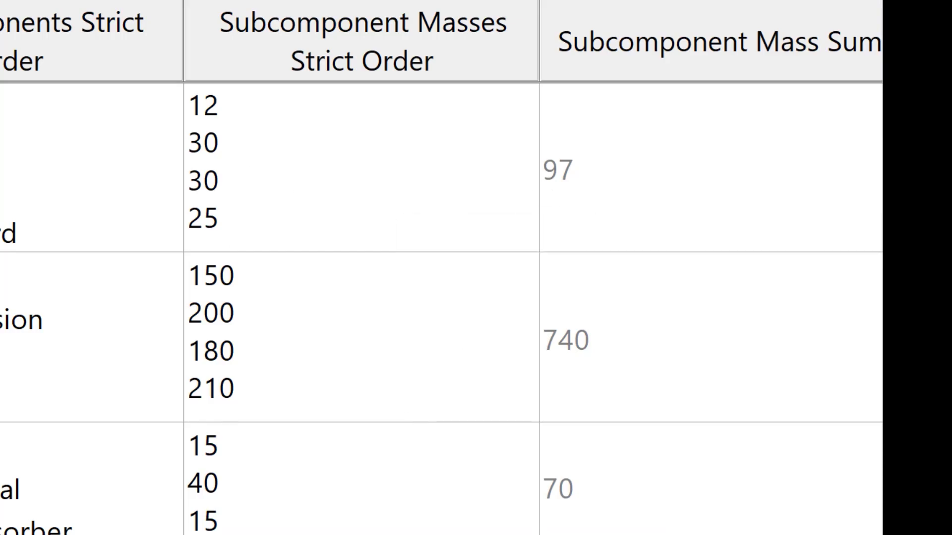
# - Open the SubcomponentMassSum expression and inspect the Element and Feature Name of the Reduce operation's input
pyautogui.hscroll(1, 441, 268)
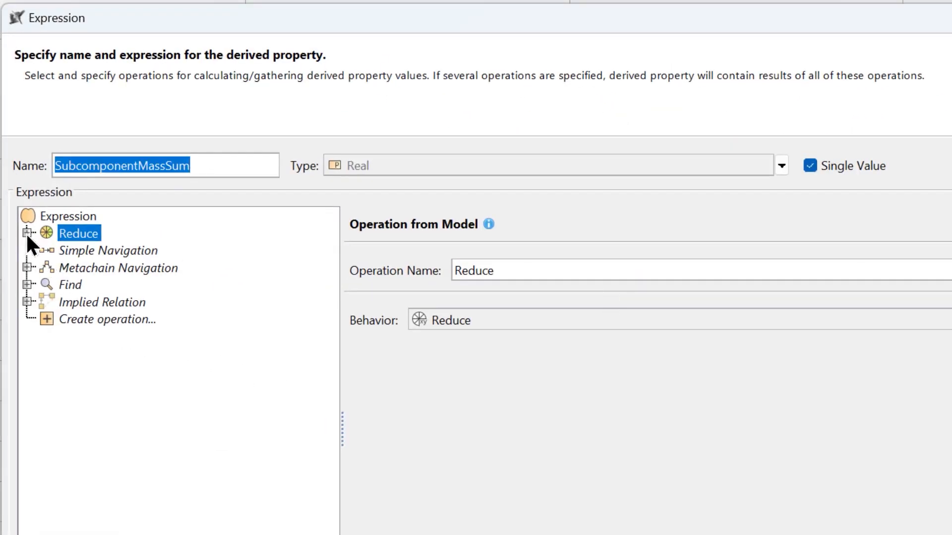
pyautogui.click(27, 234)
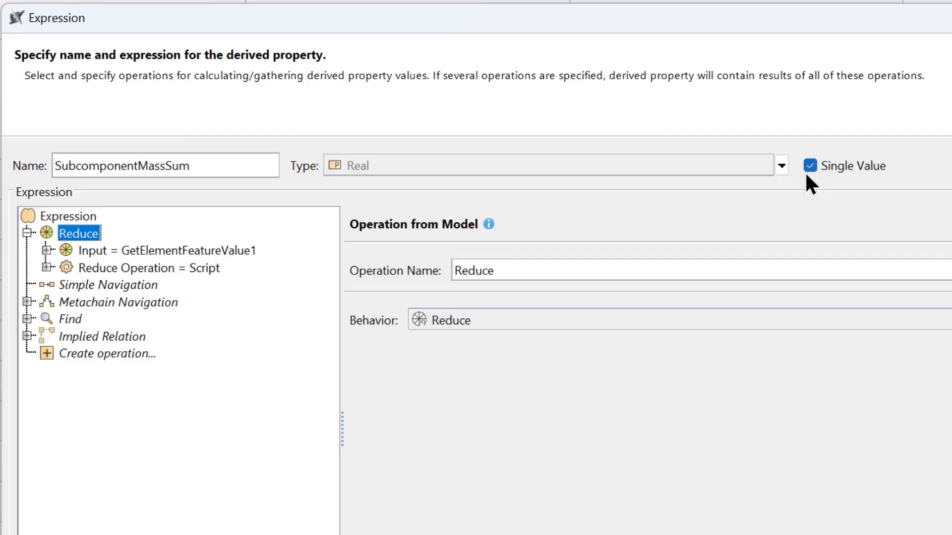
pyautogui.click(83, 250)
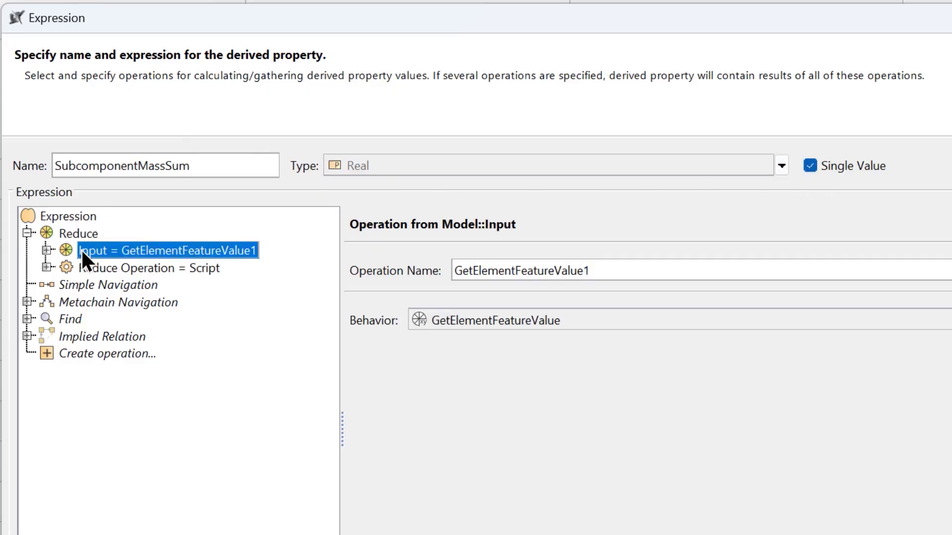
pyautogui.click(46, 251)
pyautogui.click(114, 270)
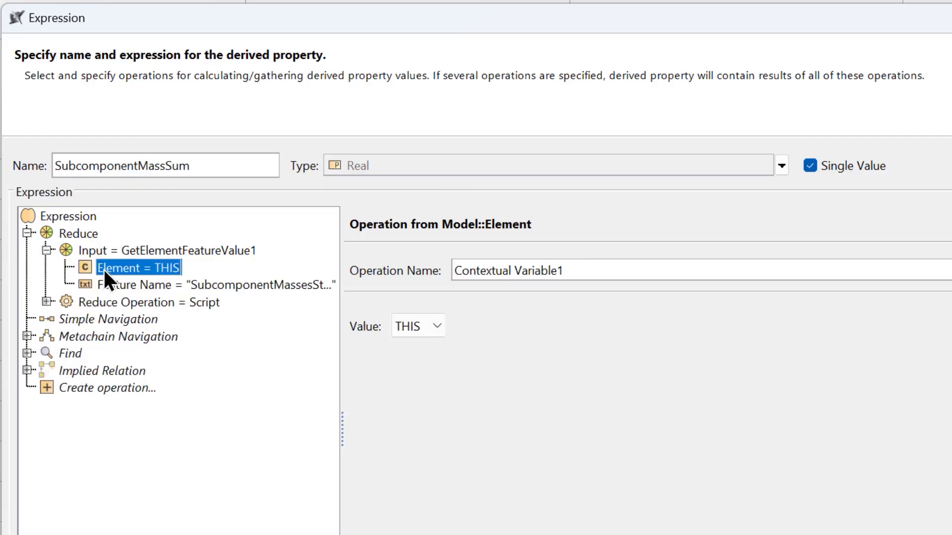
pyautogui.click(159, 287)
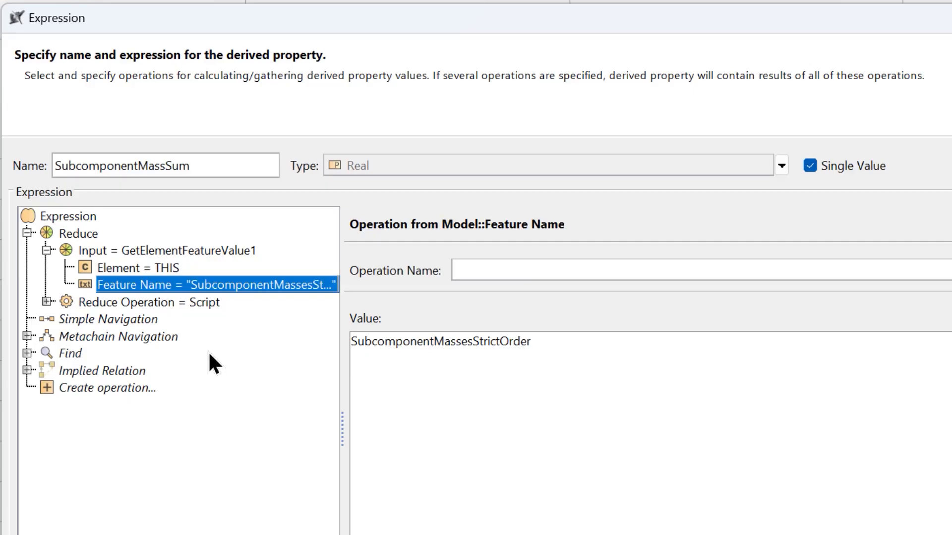
# - Examine the Reduce Operation's JavaScript Rhino script and its X and Y parameters
pyautogui.click(44, 302)
pyautogui.click(95, 301)
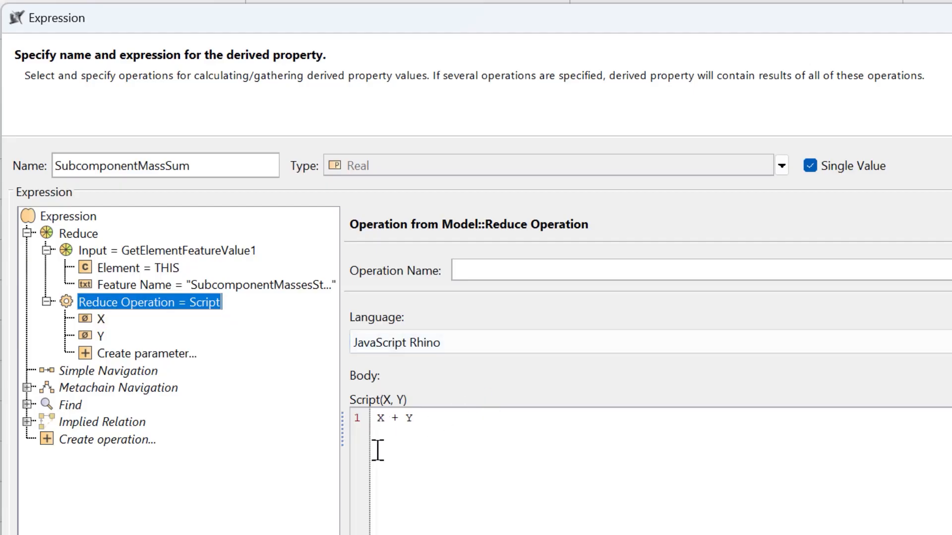
pyautogui.click(100, 318)
pyautogui.click(101, 336)
pyautogui.click(102, 318)
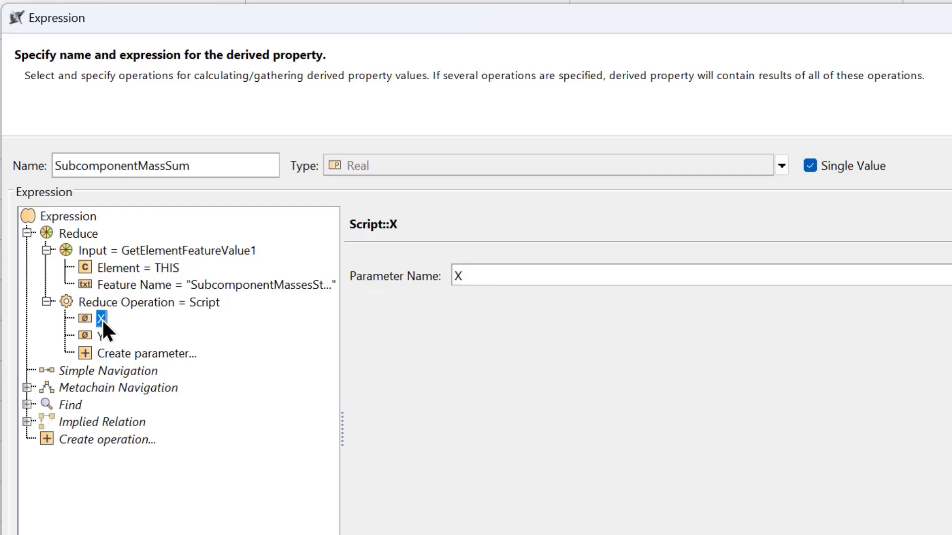
pyautogui.click(104, 301)
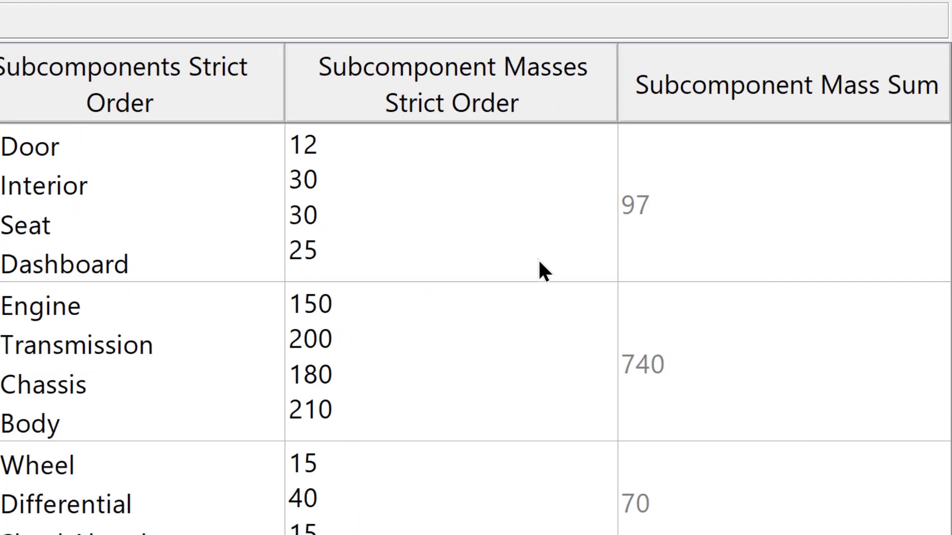
# - Open the Component Mass derived property for editing and inspect the Block and Value Property of its RetrievePropertyValue operation
pyautogui.click(706, 232)
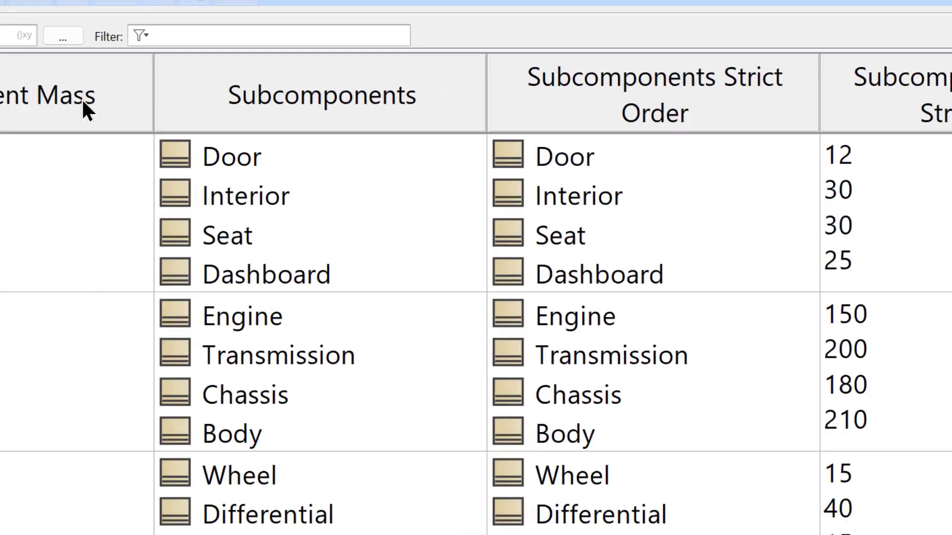
pyautogui.rightClick(618, 110)
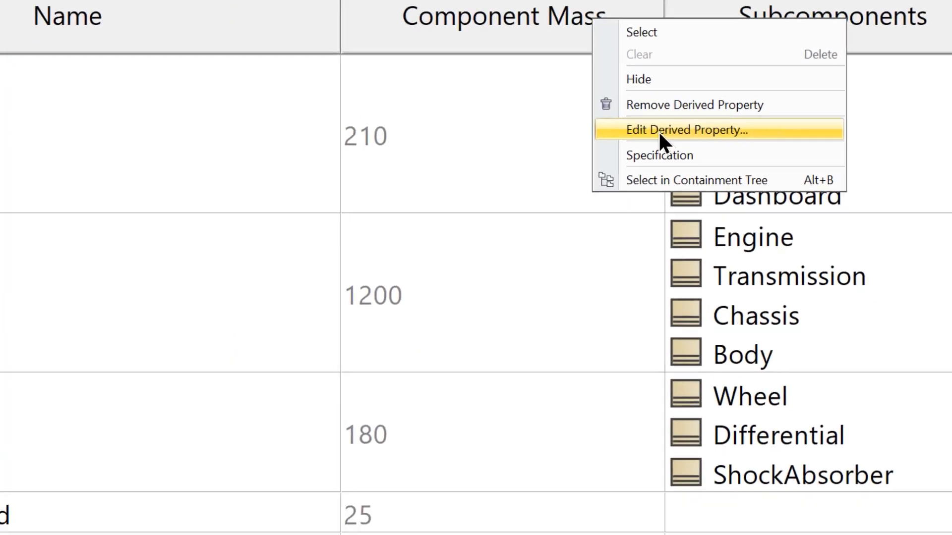
pyautogui.click(682, 219)
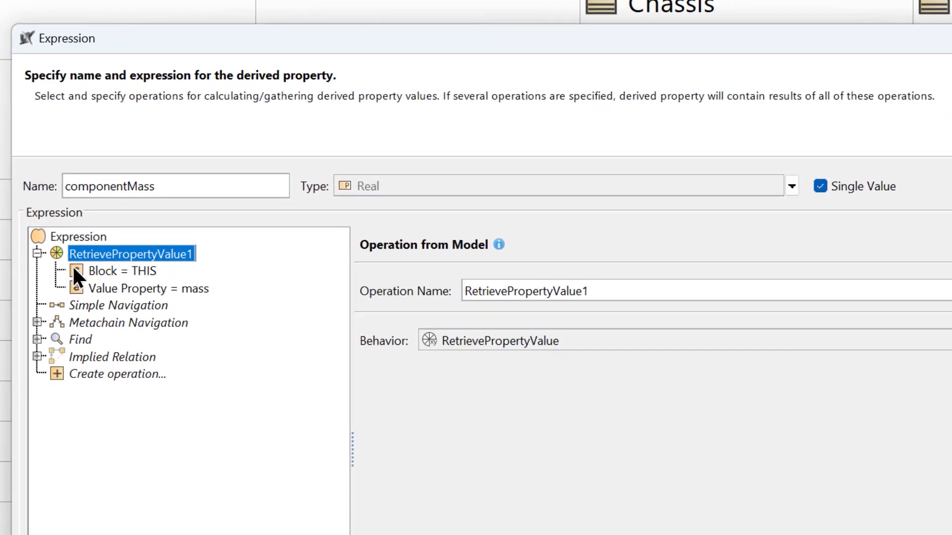
pyautogui.click(104, 273)
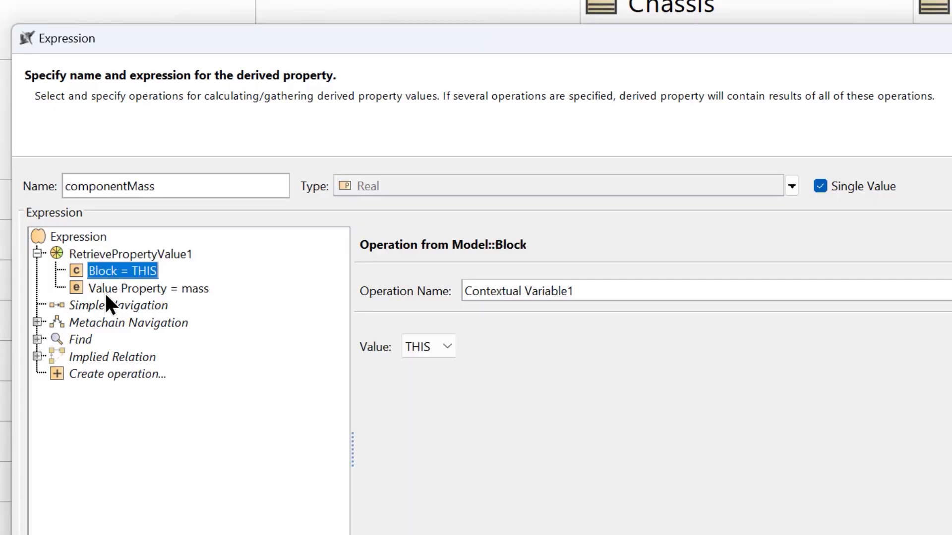
pyautogui.click(105, 292)
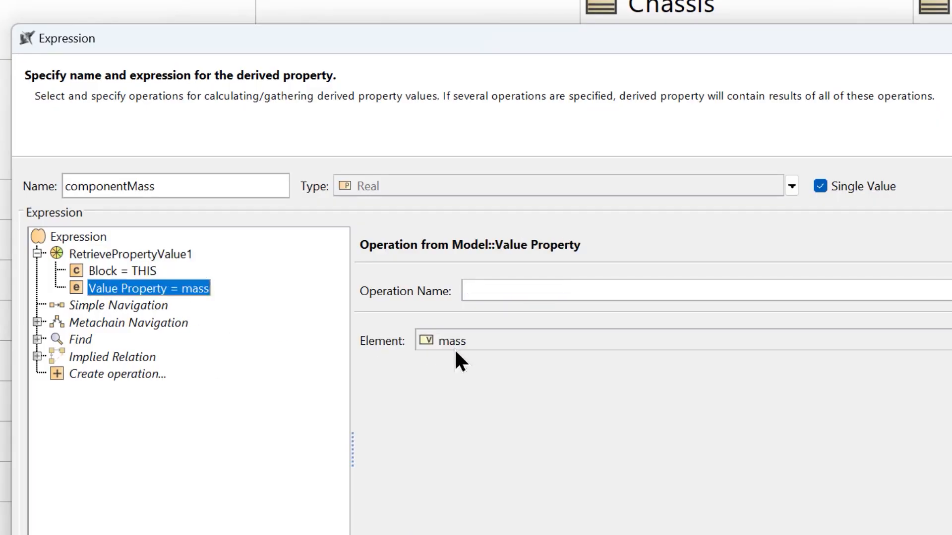